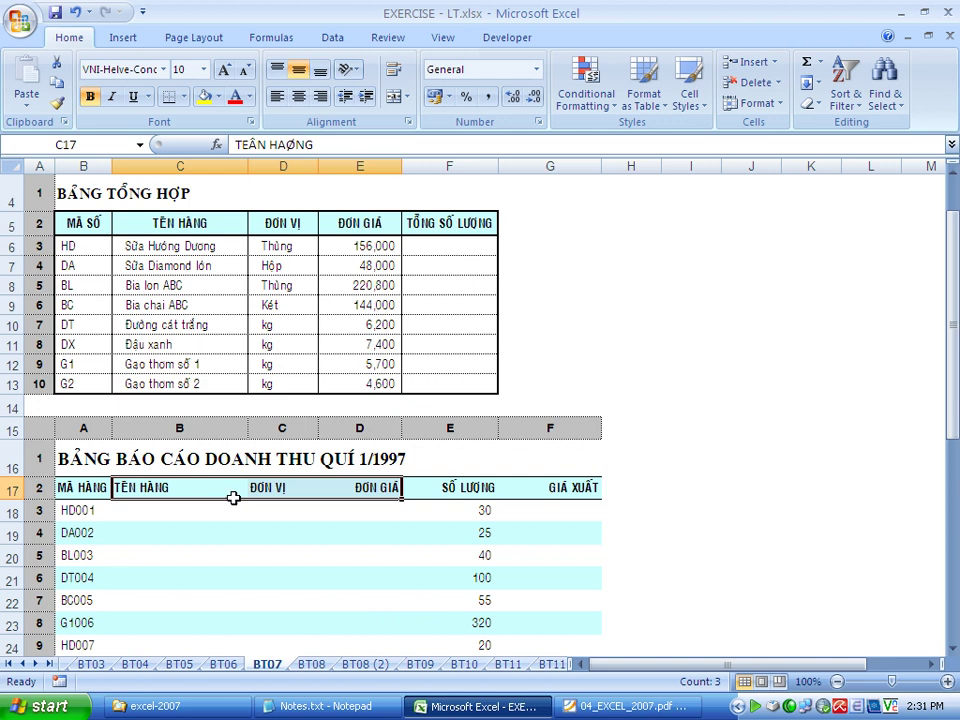
# In C18, start the formula =VLOOKUP(LEFT(B18,2), to look up the product code prefix.
pyautogui.click(163, 517)
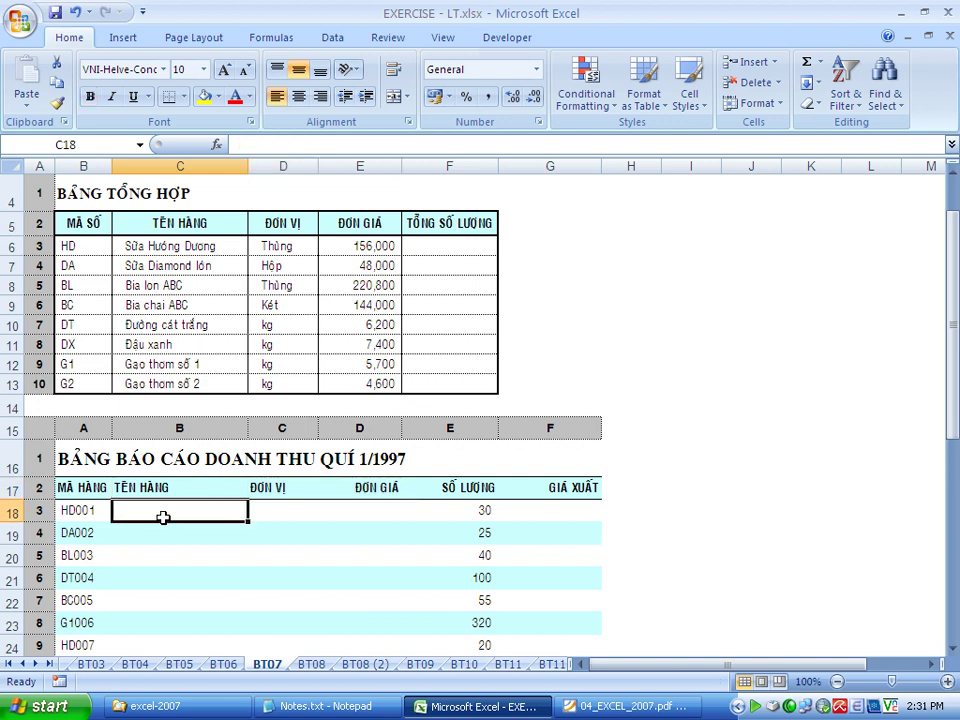
pyautogui.write('=vlook')
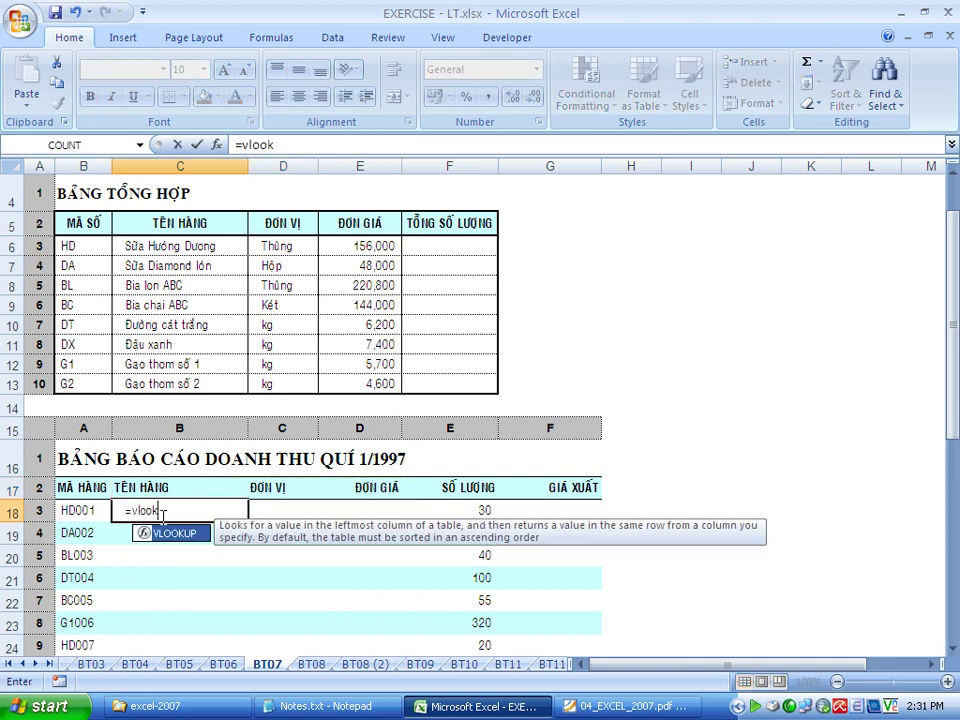
pyautogui.write('up(')
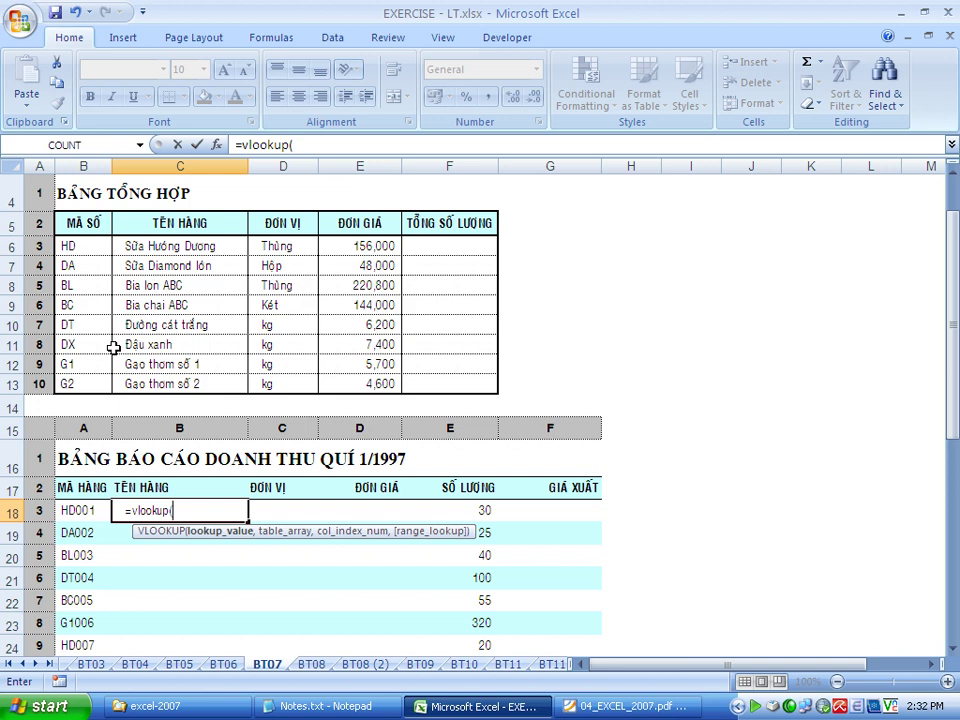
pyautogui.write('lefty')
pyautogui.press('BackSpace')
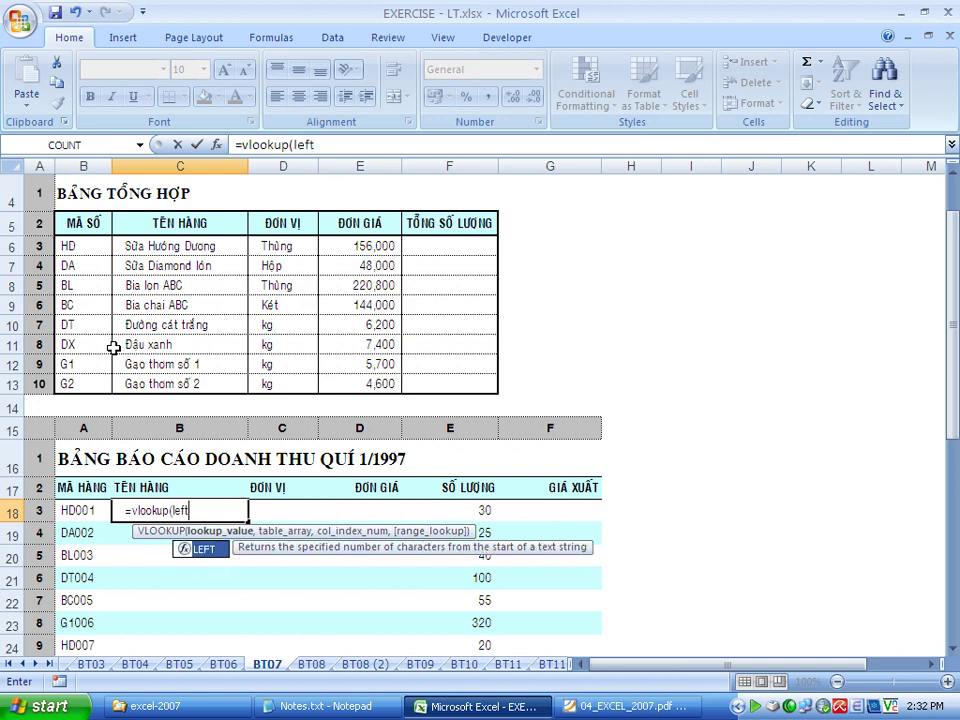
pyautogui.write('(')
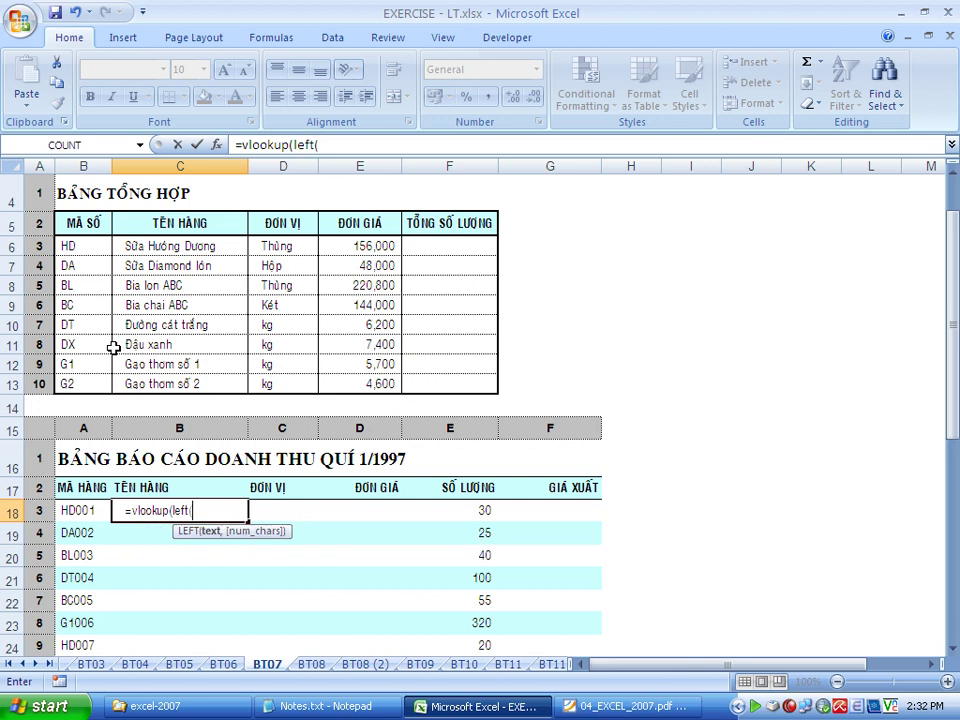
pyautogui.click(87, 508)
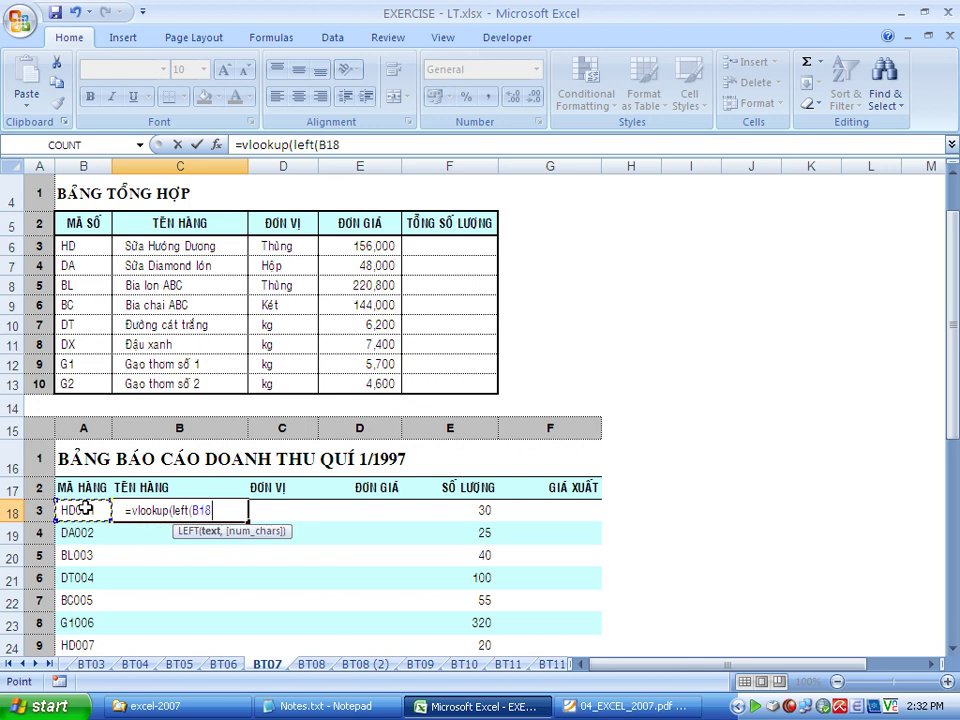
pyautogui.write(',2')
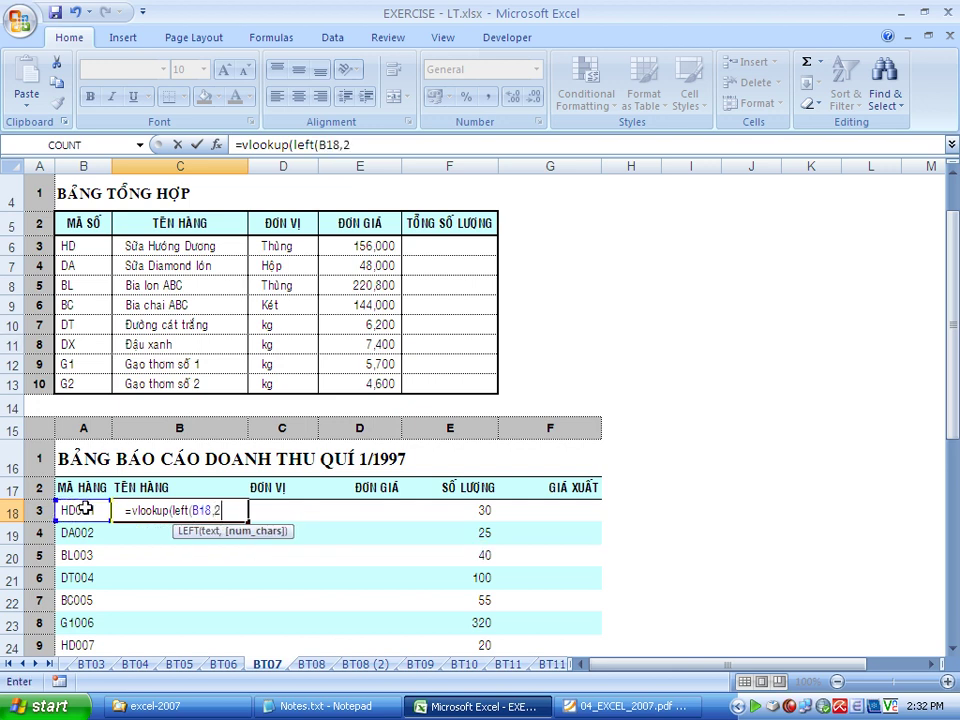
pyautogui.write('),')
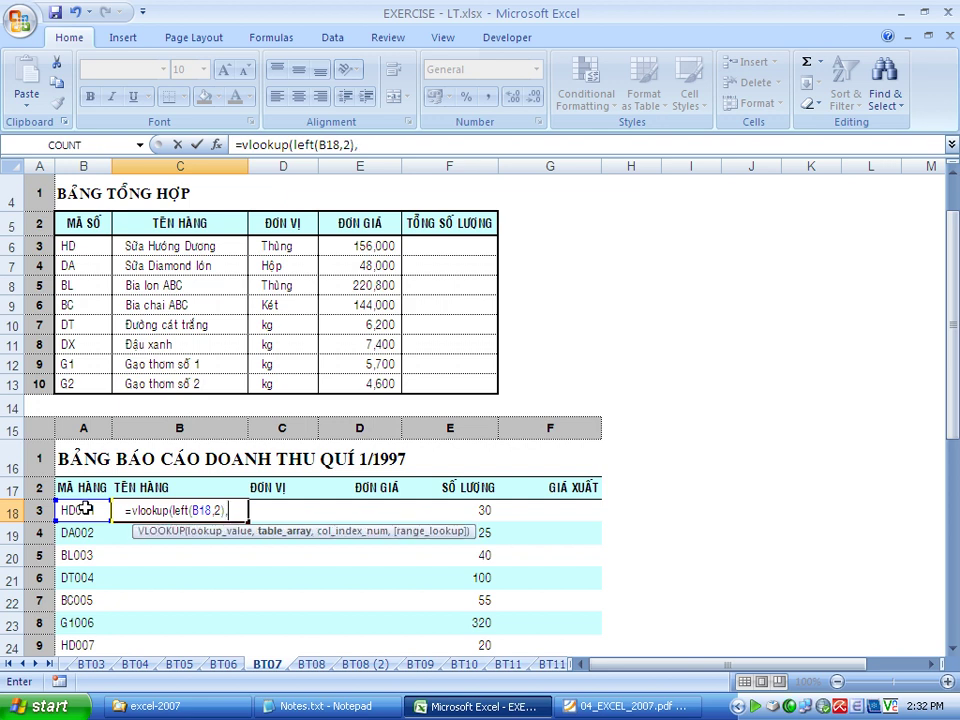
# Finish the lookup with absolute range $B$6:$F$13, column 2 and exact match, returning 'Sữa Hướng Dương'.
pyautogui.moveTo(90, 248)
pyautogui.mouseDown()
pyautogui.moveTo(231, 289)
pyautogui.moveTo(446, 381)
pyautogui.mouseUp()
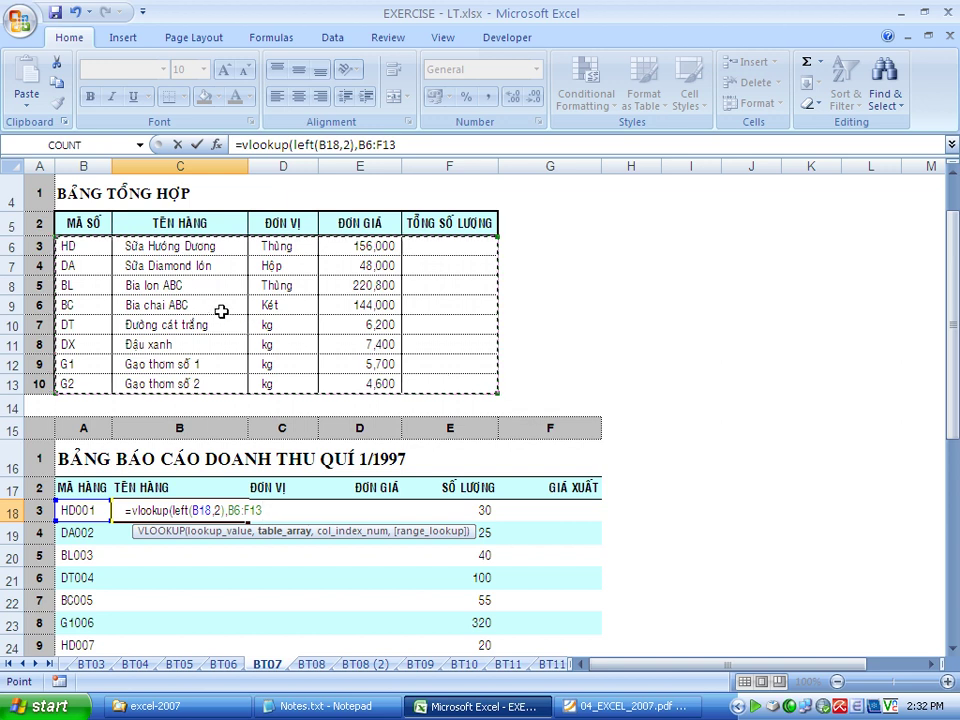
pyautogui.press('F4')
pyautogui.write('$F$13,2')
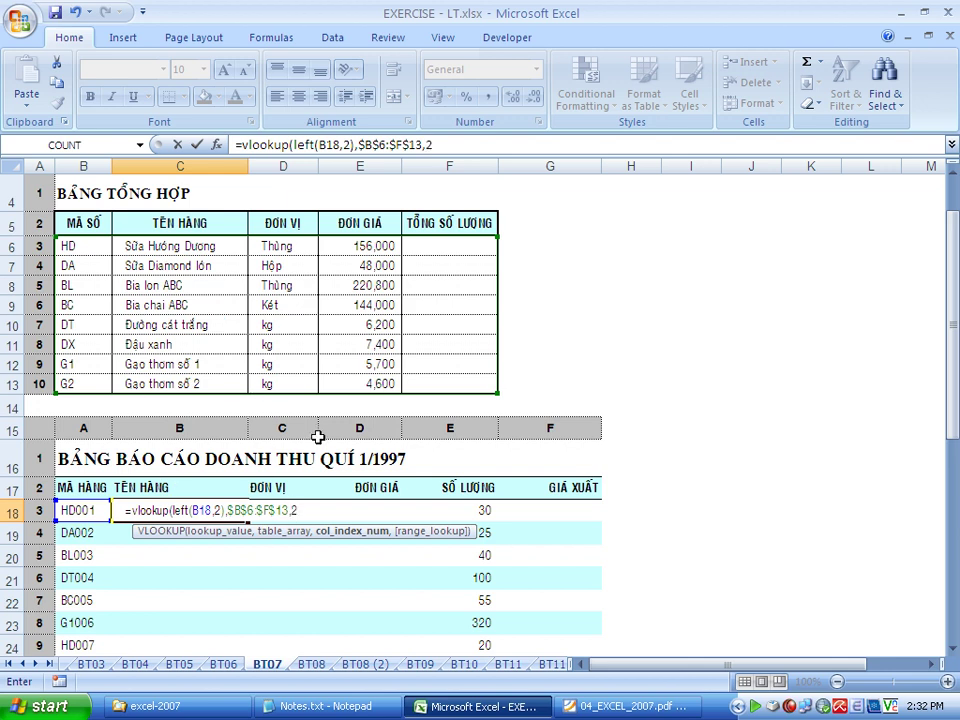
pyautogui.write(',0')
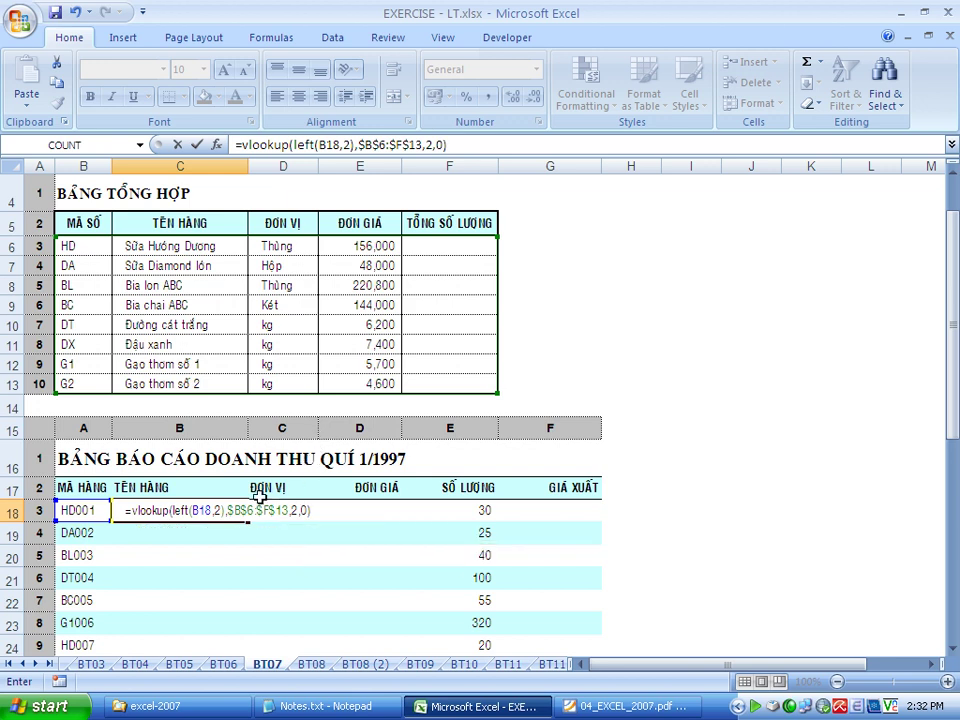
pyautogui.press('Return')
pyautogui.click(188, 512)
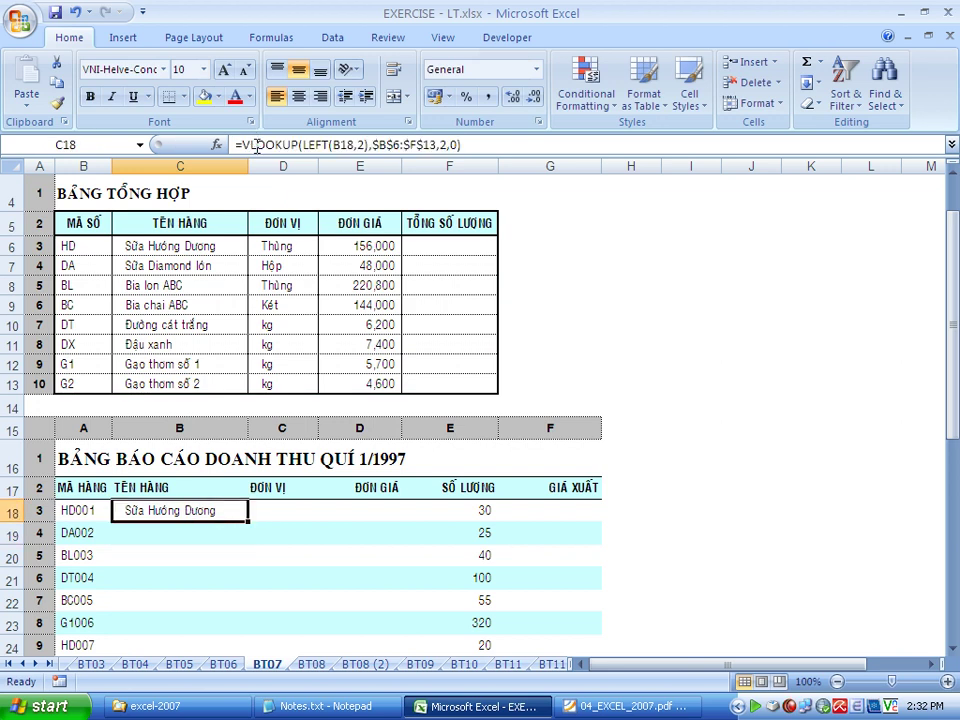
# Copy C18's name lookup across to D18:E18, which produces #N/A.
pyautogui.click(283, 166)
pyautogui.click(172, 510)
pyautogui.click(290, 144)
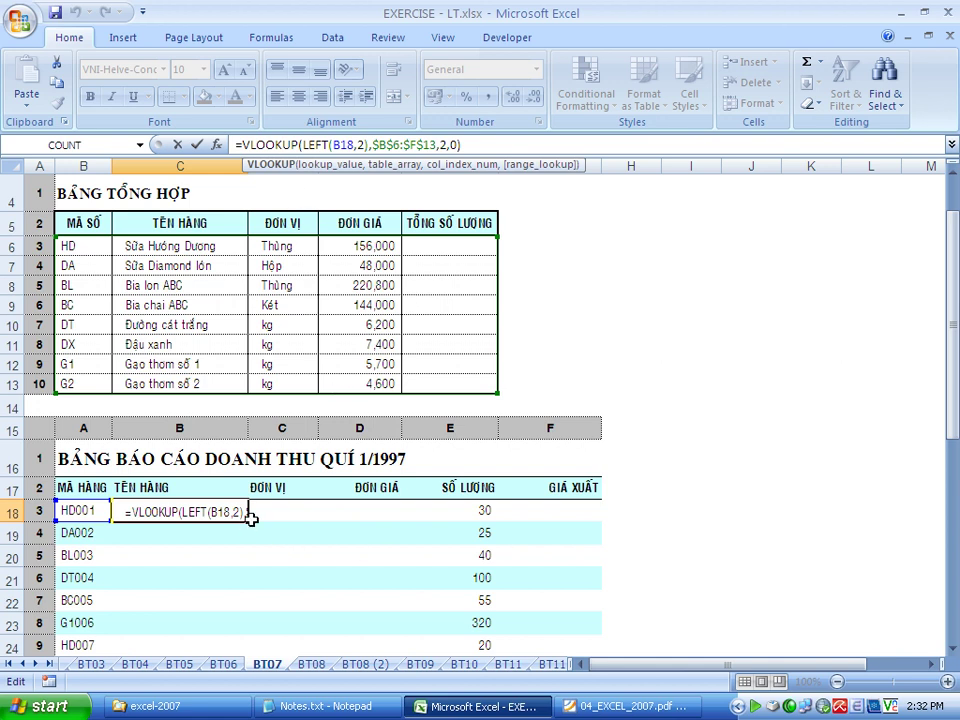
pyautogui.moveTo(249, 521); pyautogui.dragTo(381, 519)
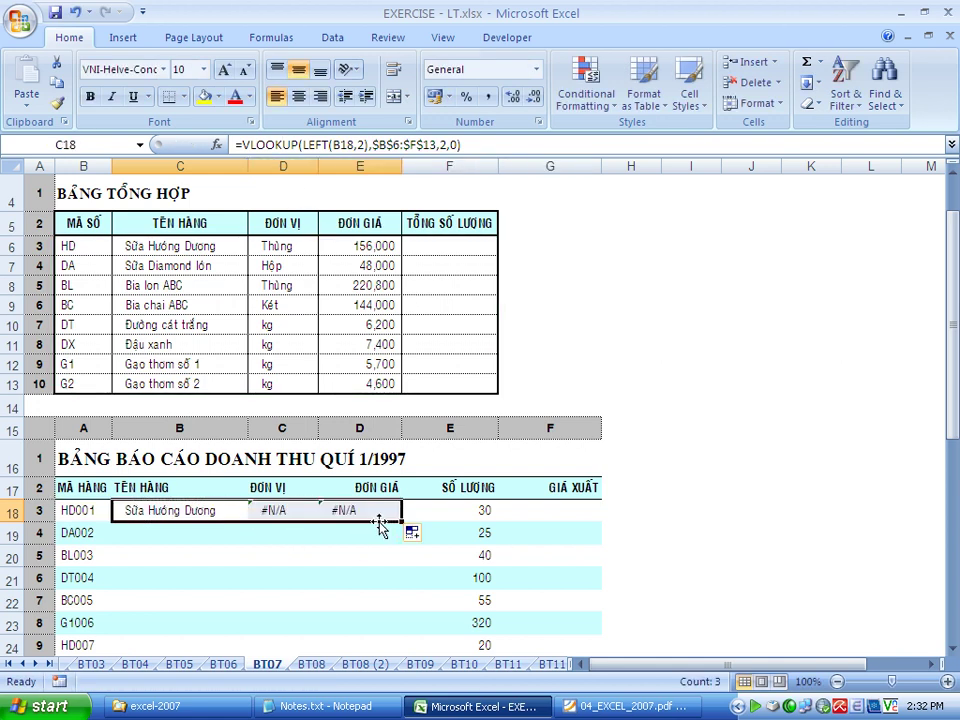
# Inspect D18's shifted code reference, then clear the #N/A lookup results.
pyautogui.click(285, 511)
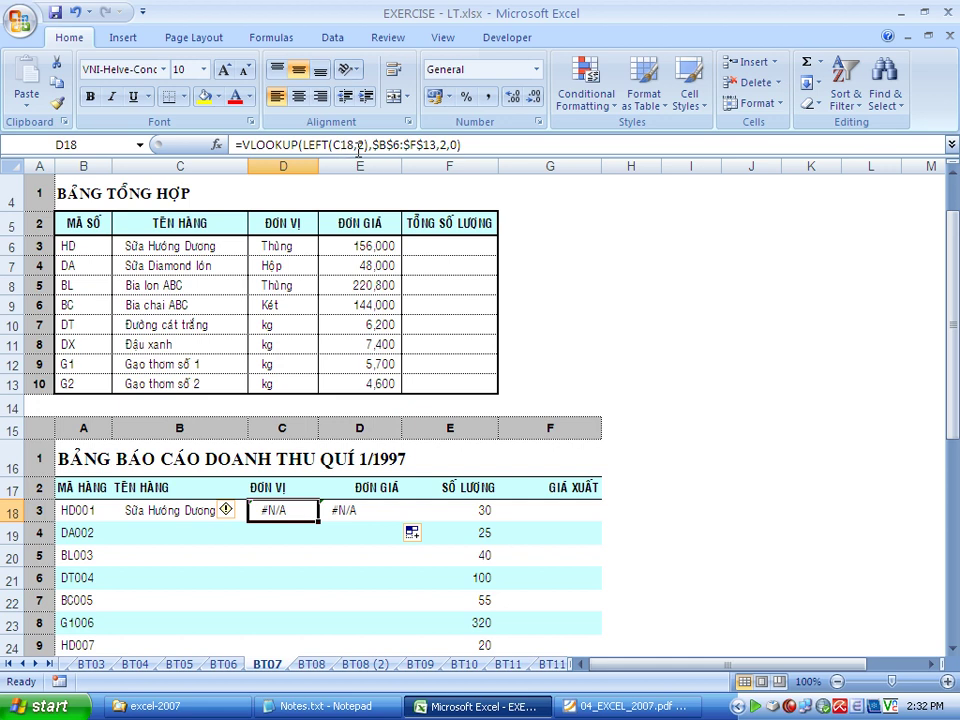
pyautogui.click(358, 147)
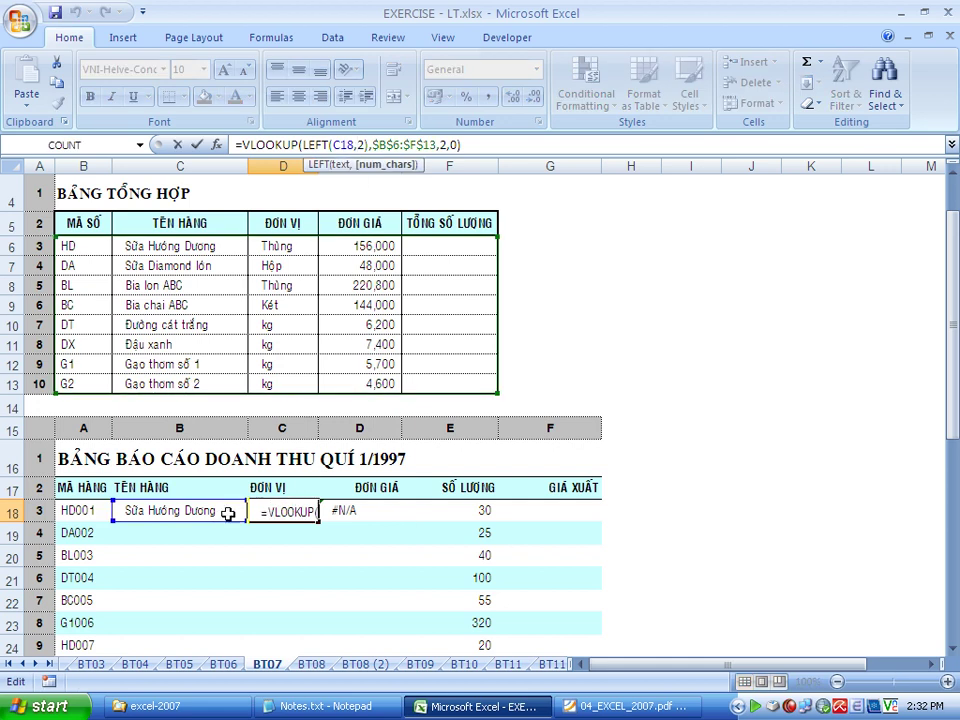
pyautogui.moveTo(353, 146); pyautogui.dragTo(341, 146)
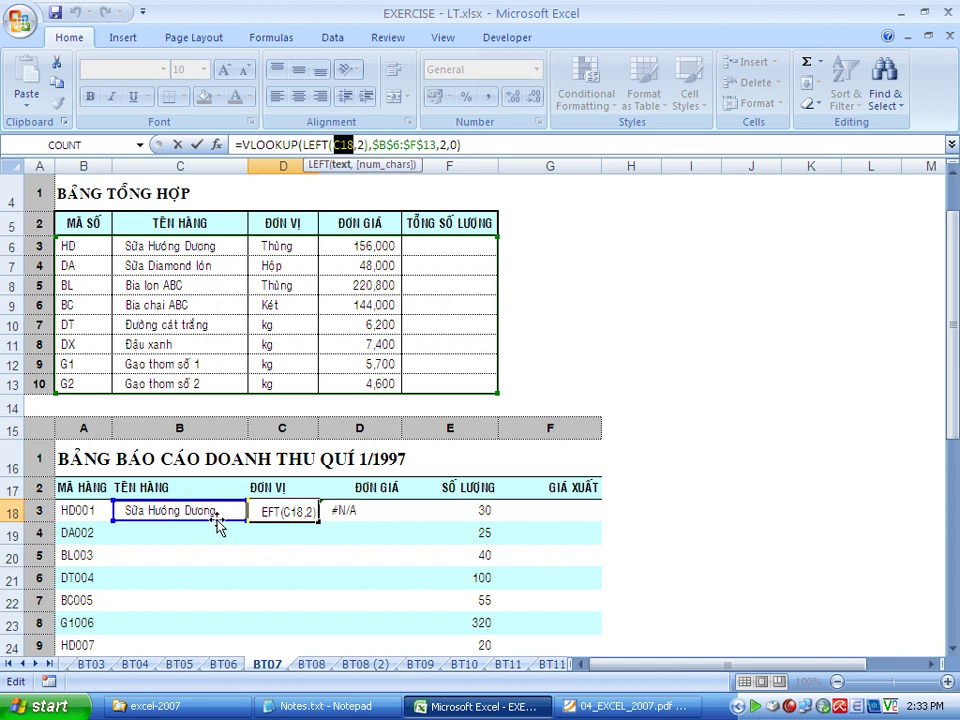
pyautogui.press('Return')
pyautogui.click(293, 509)
pyautogui.press('Delete')
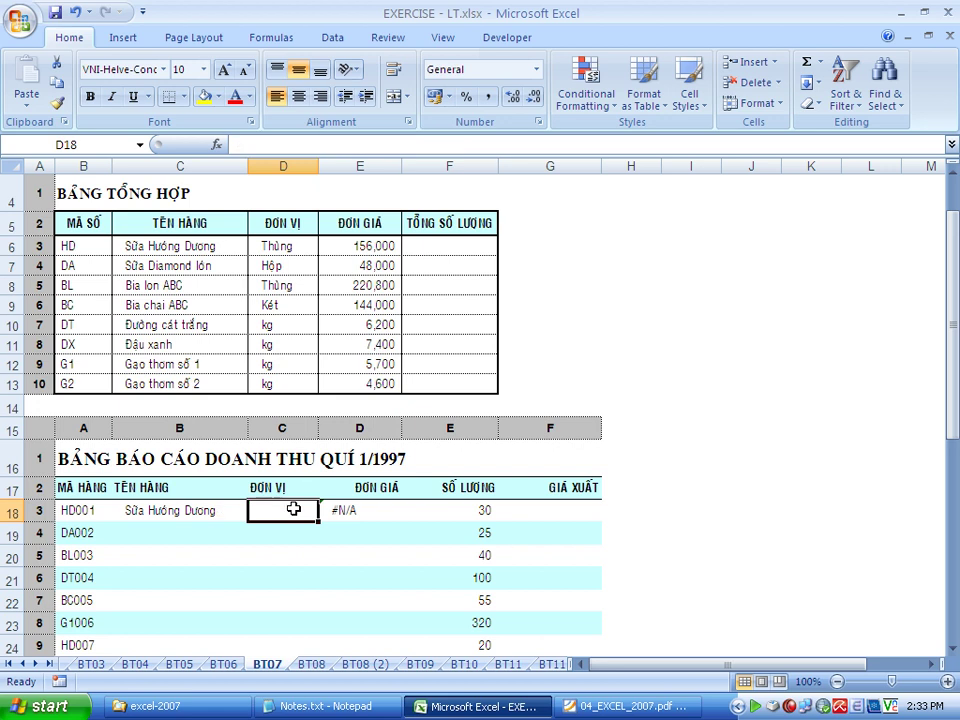
# Clear the last #N/A cell and change C18's lookup to LEFT($B18,2) to lock column B.
pyautogui.click(332, 509)
pyautogui.press('Delete')
pyautogui.click(217, 509)
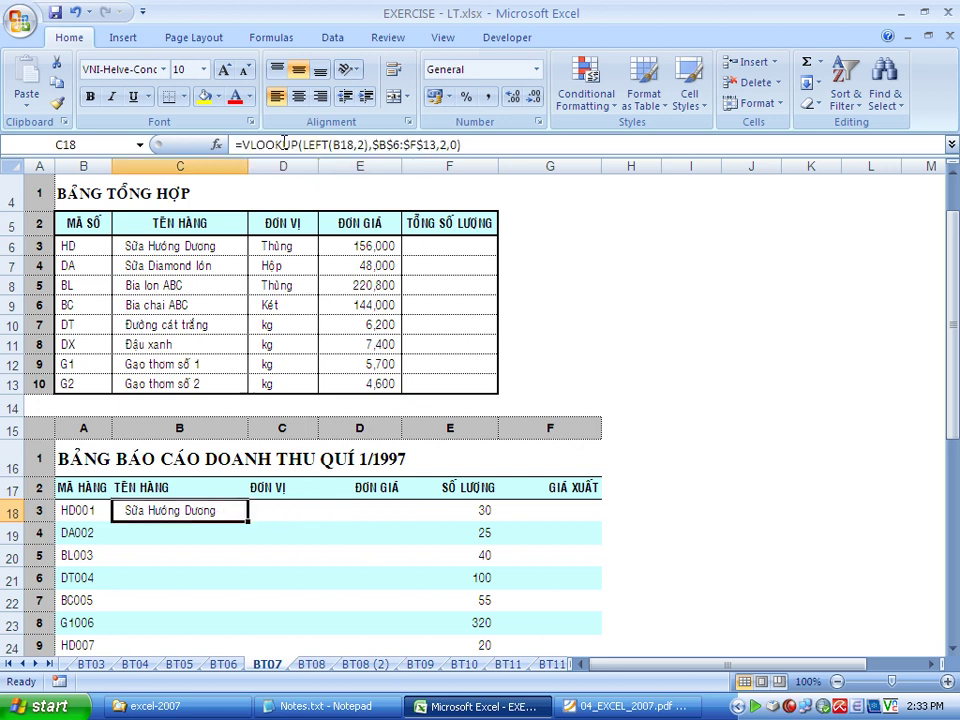
pyautogui.click(340, 145)
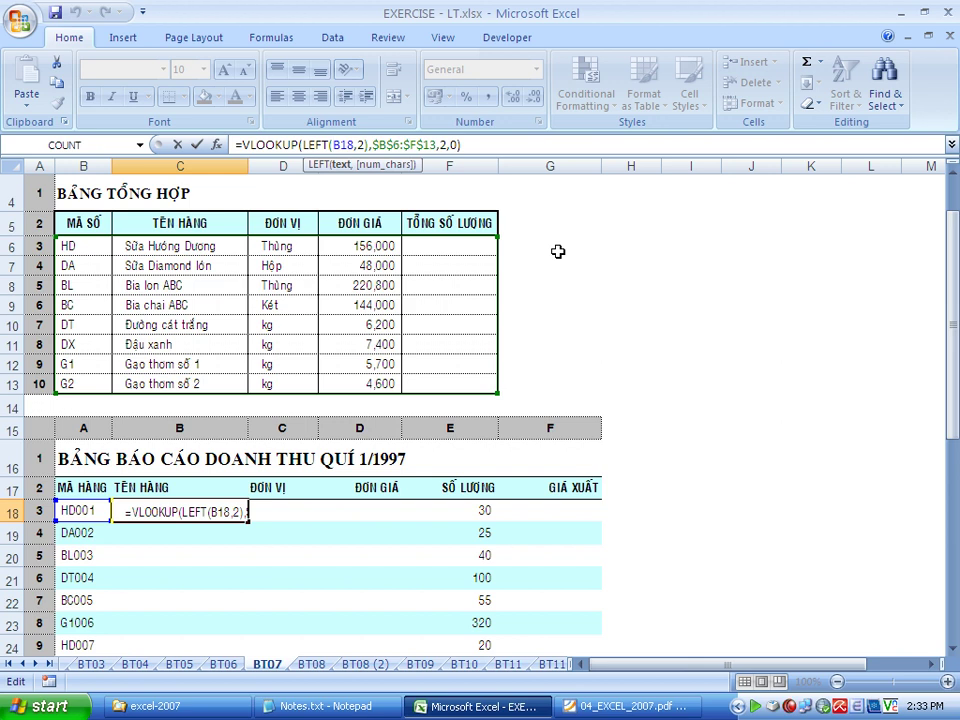
pyautogui.write('$')
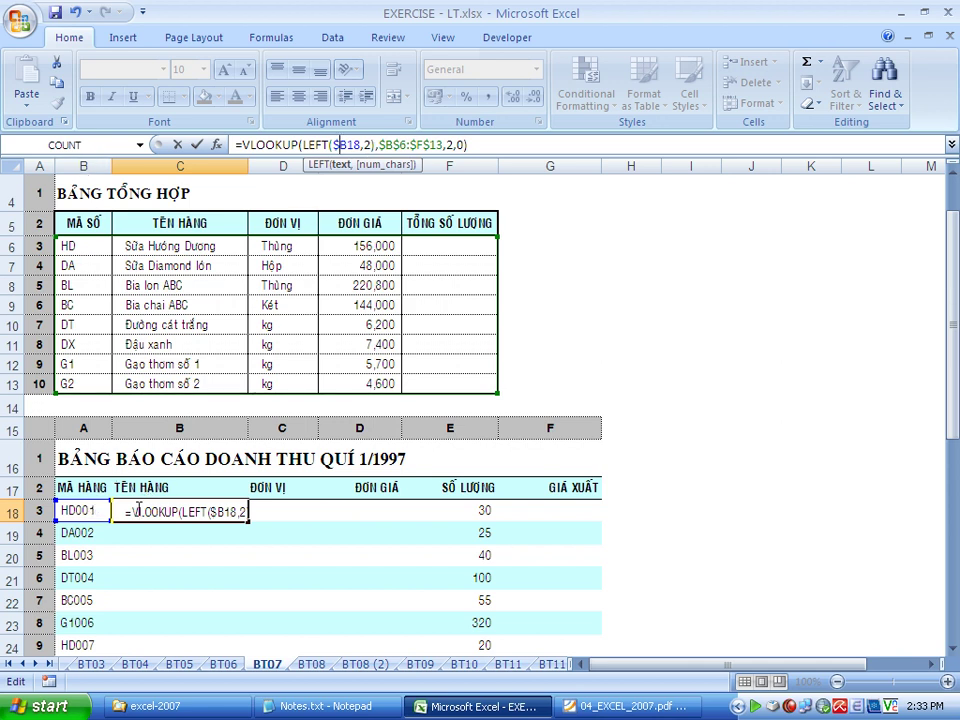
pyautogui.press('Return')
pyautogui.click(146, 509)
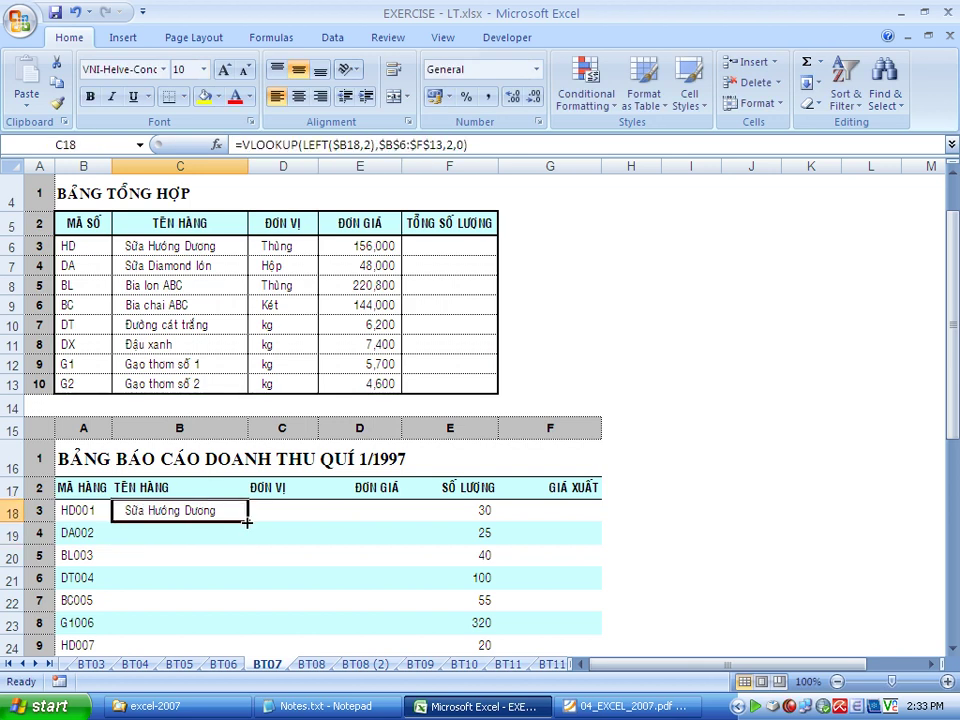
# Copy C18's lookup into D18:E18 and set D18's column index to 3, returning Thùng.
pyautogui.moveTo(246, 521); pyautogui.dragTo(392, 525)
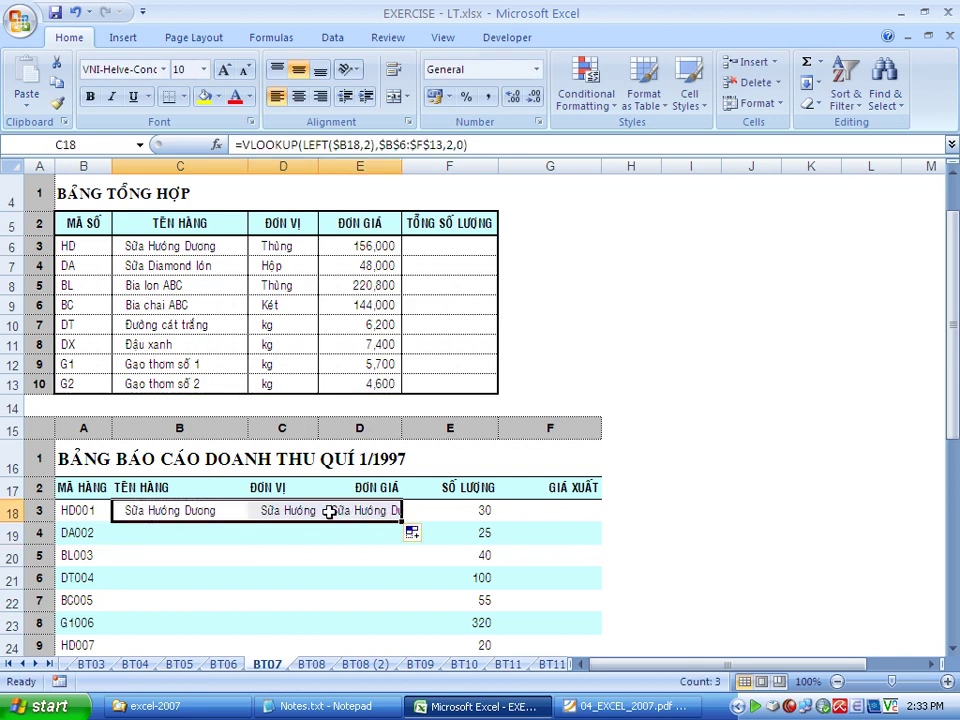
pyautogui.click(310, 510)
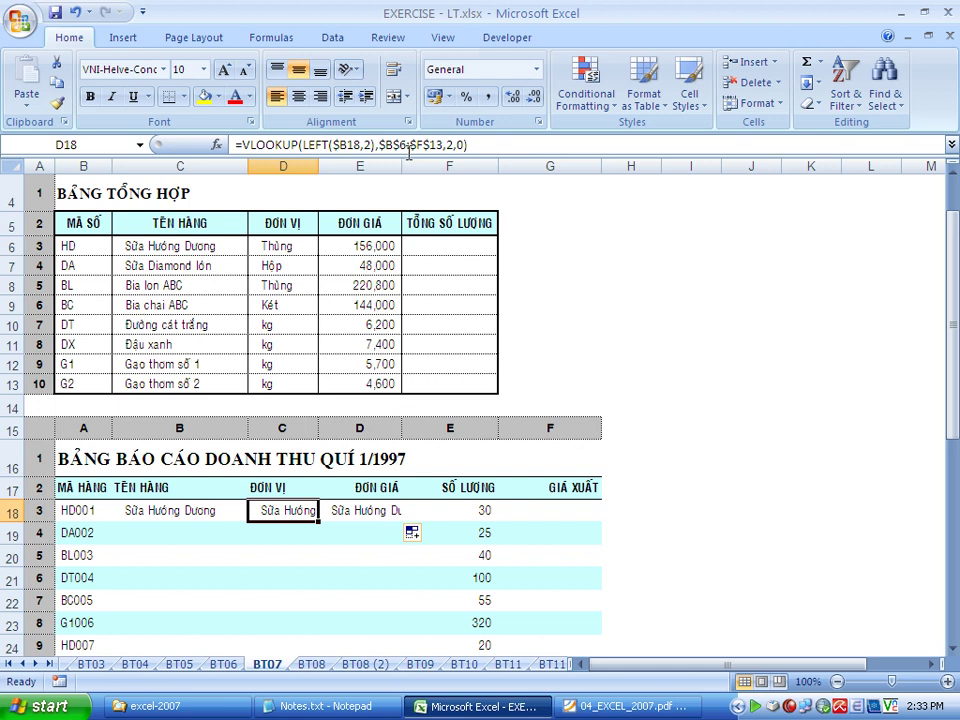
pyautogui.doubleClick(450, 145)
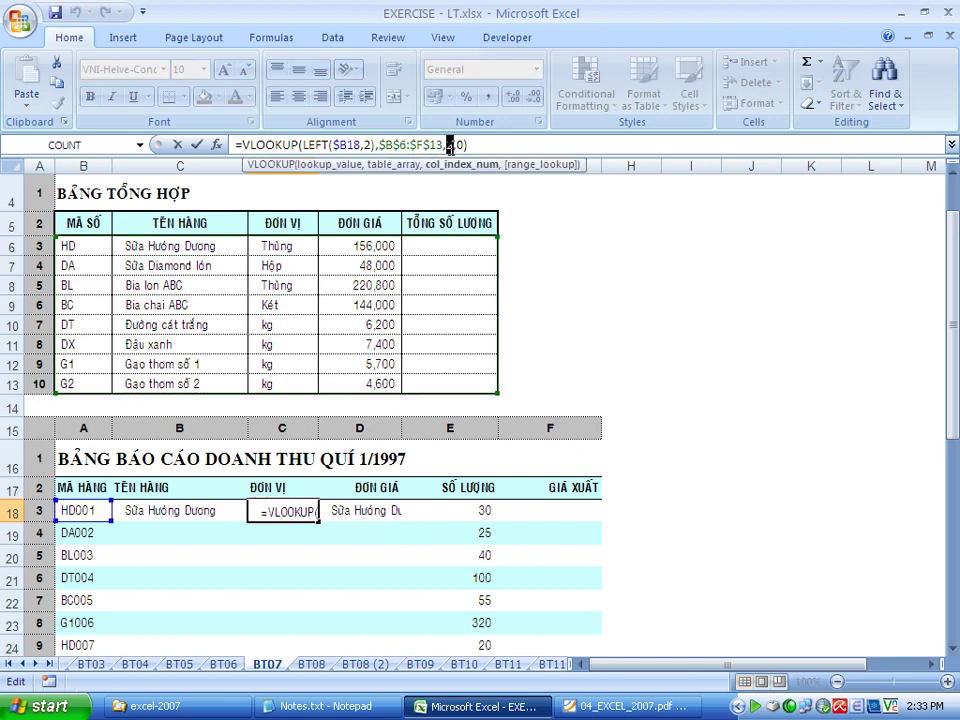
pyautogui.write('3')
pyautogui.press('Return')
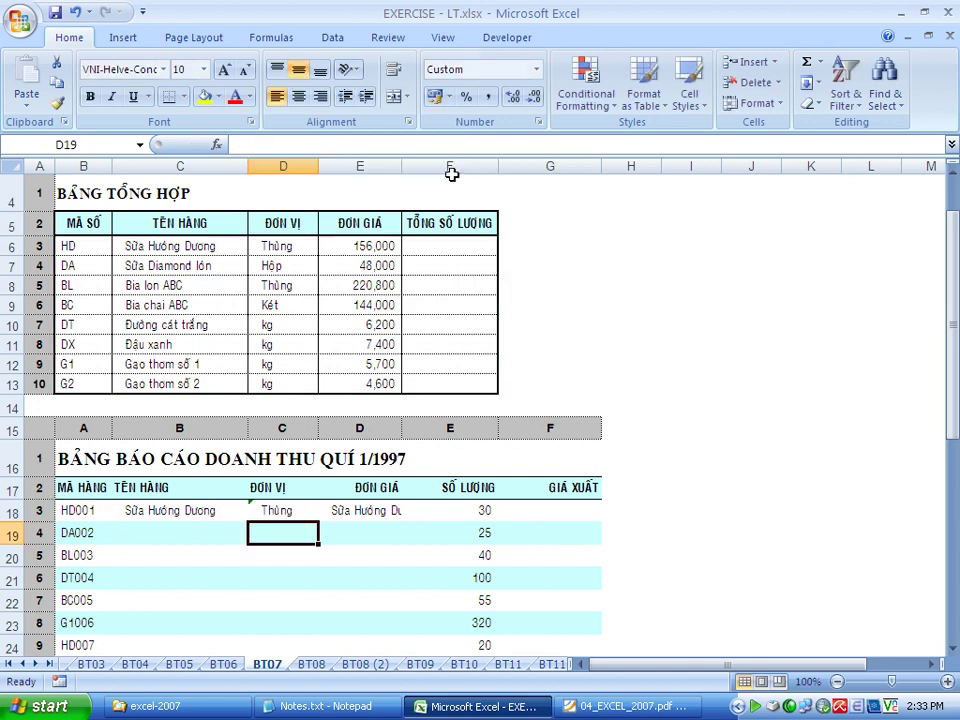
# Set E18's column index to 4 so it returns the unit price 156000.
pyautogui.click(388, 510)
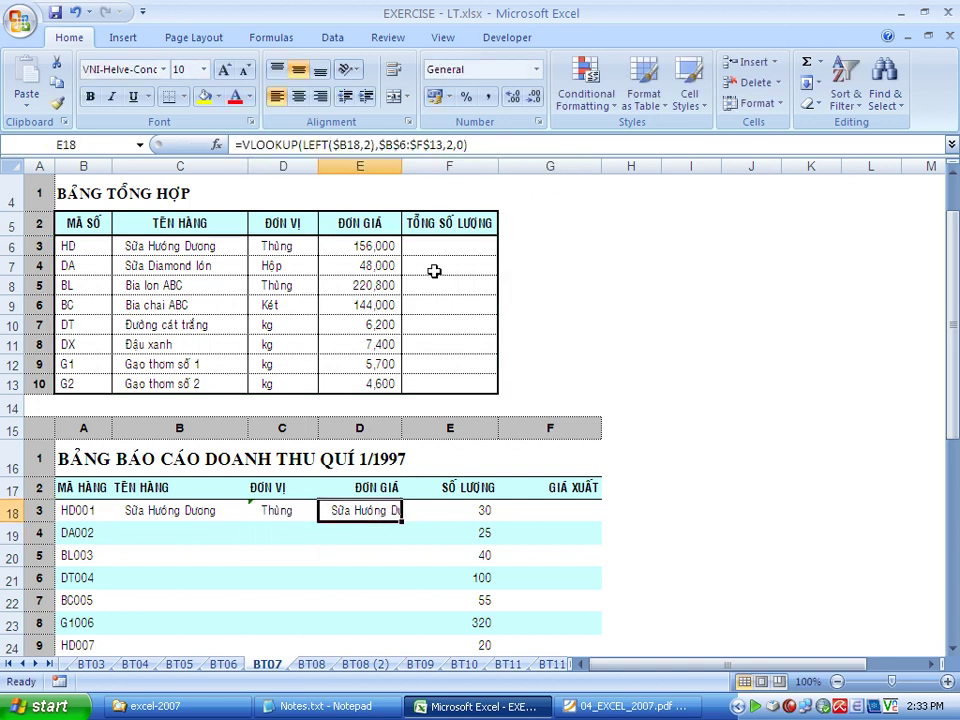
pyautogui.doubleClick(449, 145)
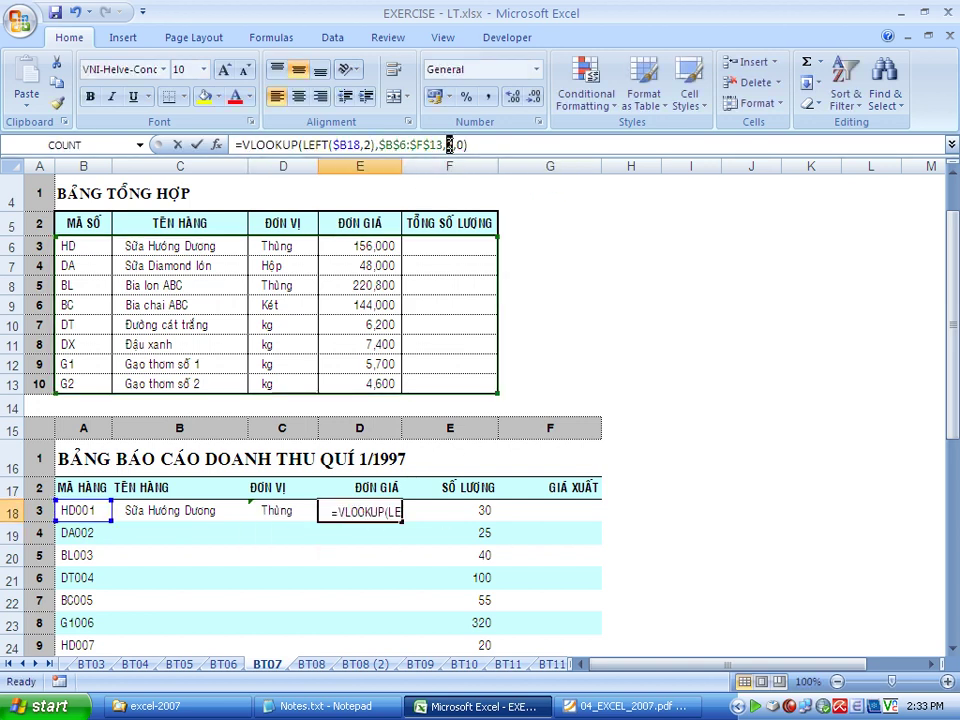
pyautogui.write('4')
pyautogui.press('Return')
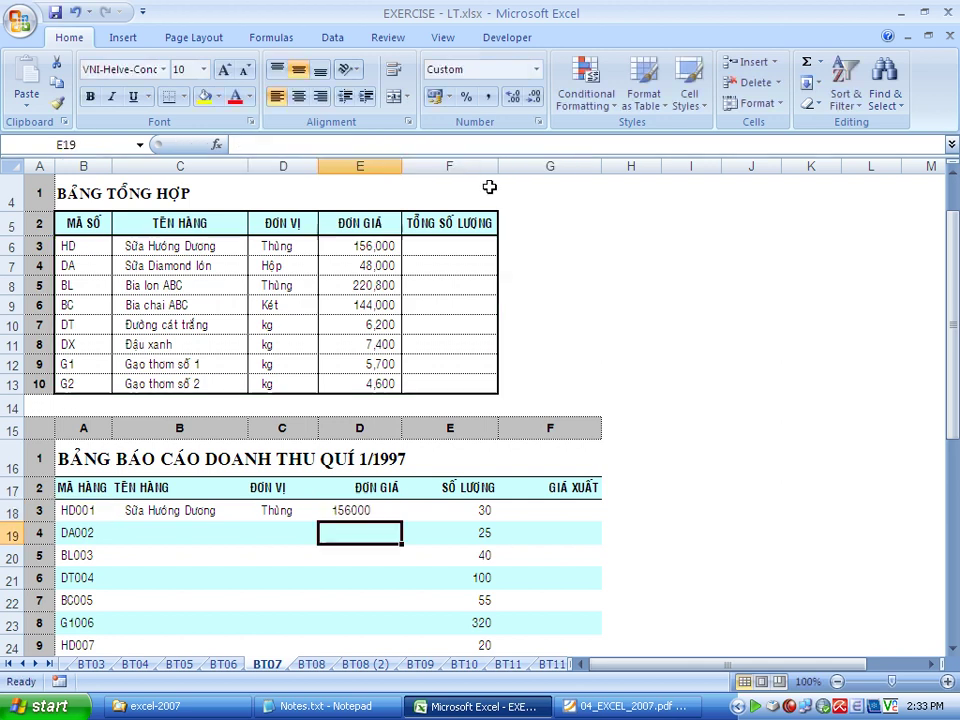
pyautogui.click(360, 510)
pyautogui.moveTo(214, 510)
pyautogui.mouseDown()
pyautogui.moveTo(348, 512)
pyautogui.moveTo(385, 676)
pyautogui.mouseUp()
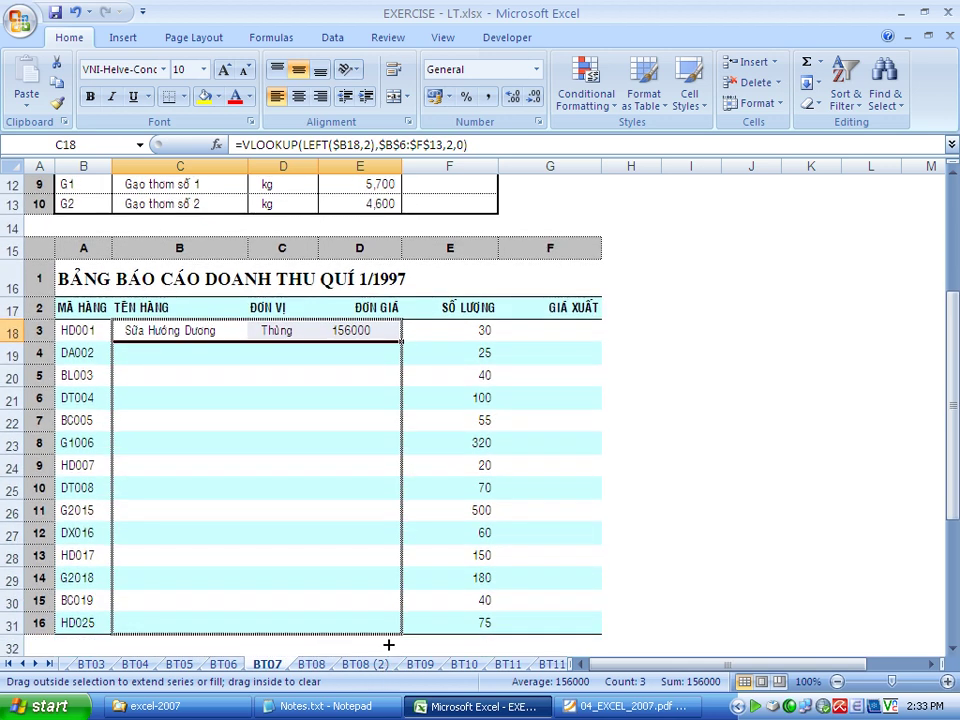
pyautogui.moveTo(385, 676); pyautogui.dragTo(390, 636)
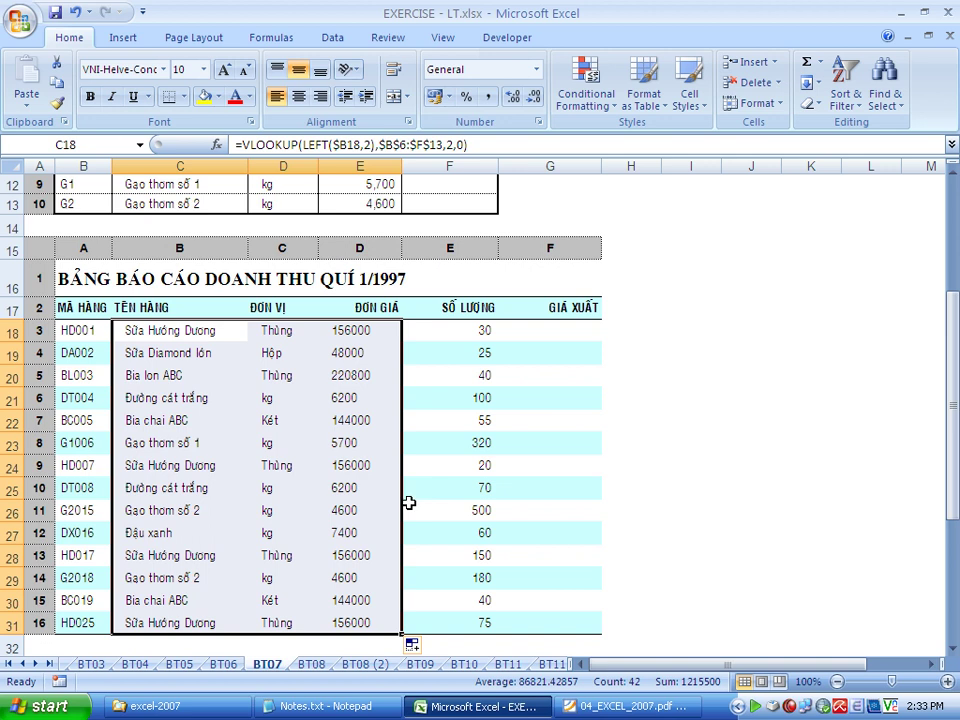
pyautogui.scroll(-1, 353, 515)
pyautogui.scroll(-3, 353, 517)
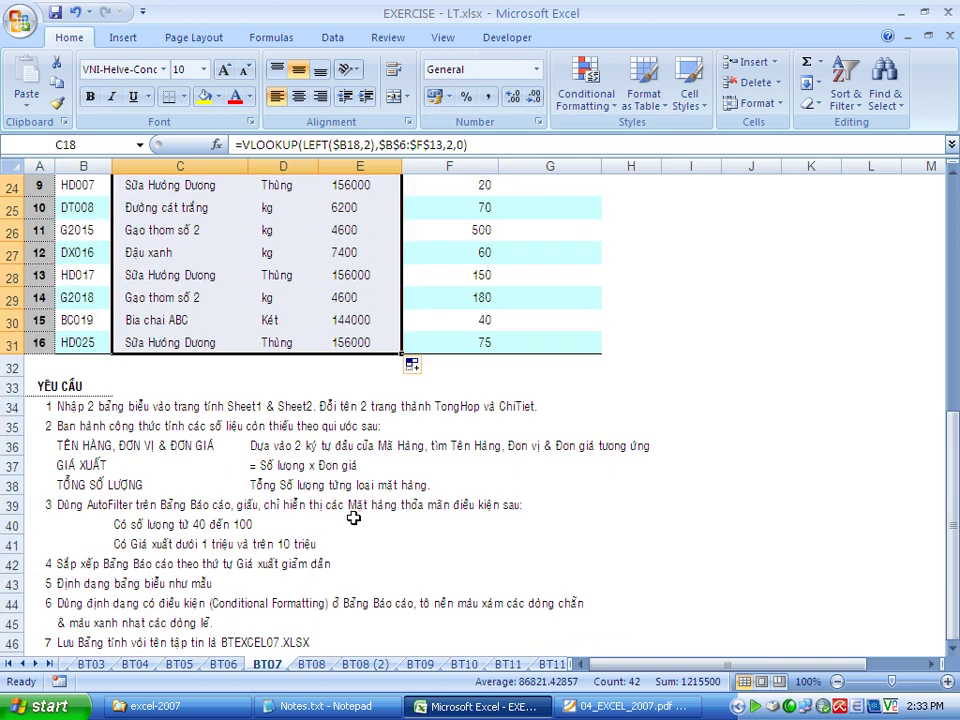
pyautogui.click(96, 465)
pyautogui.click(286, 462)
pyautogui.click(332, 462)
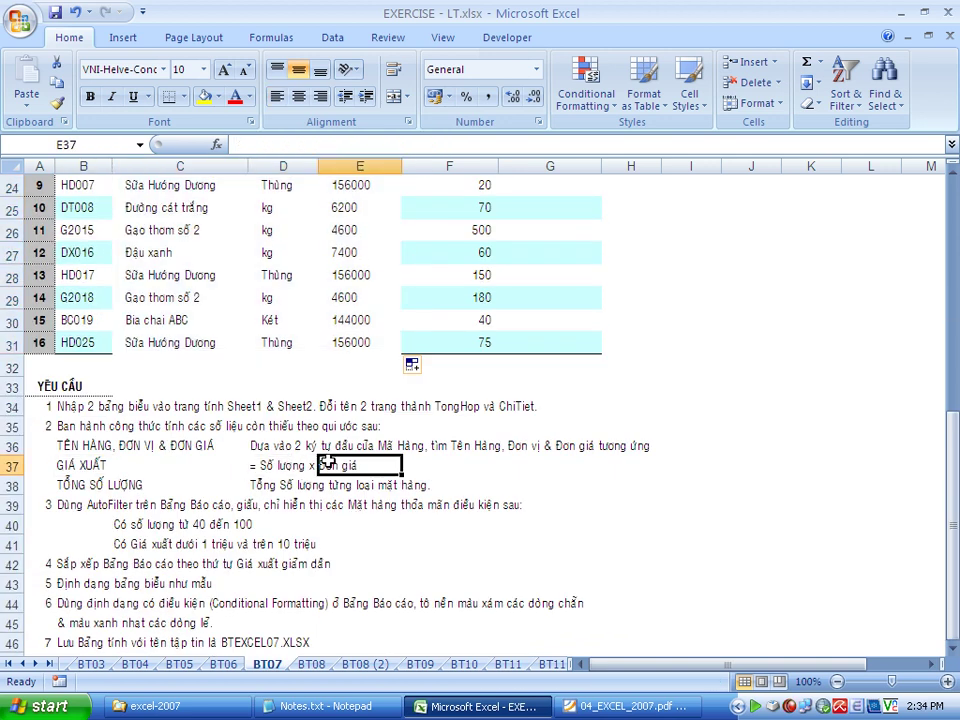
pyautogui.scroll(3, 398, 465)
pyautogui.scroll(4, 417, 471)
pyautogui.scroll(1, 414, 473)
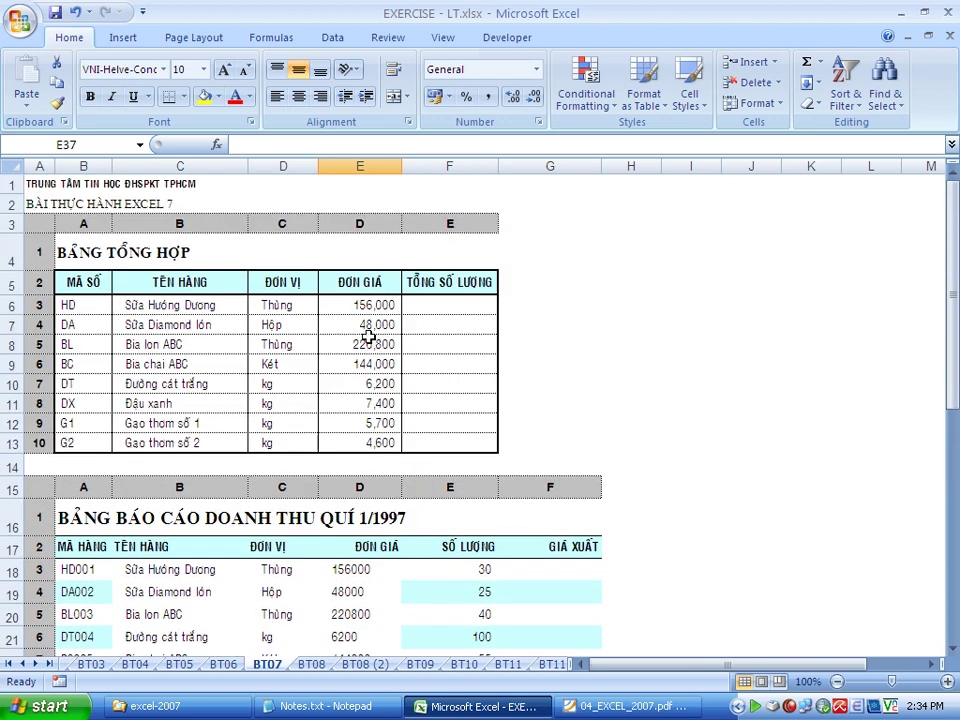
# Enter =F18*E18 in G18 for the first export price, 4,680,000.
pyautogui.click(352, 571)
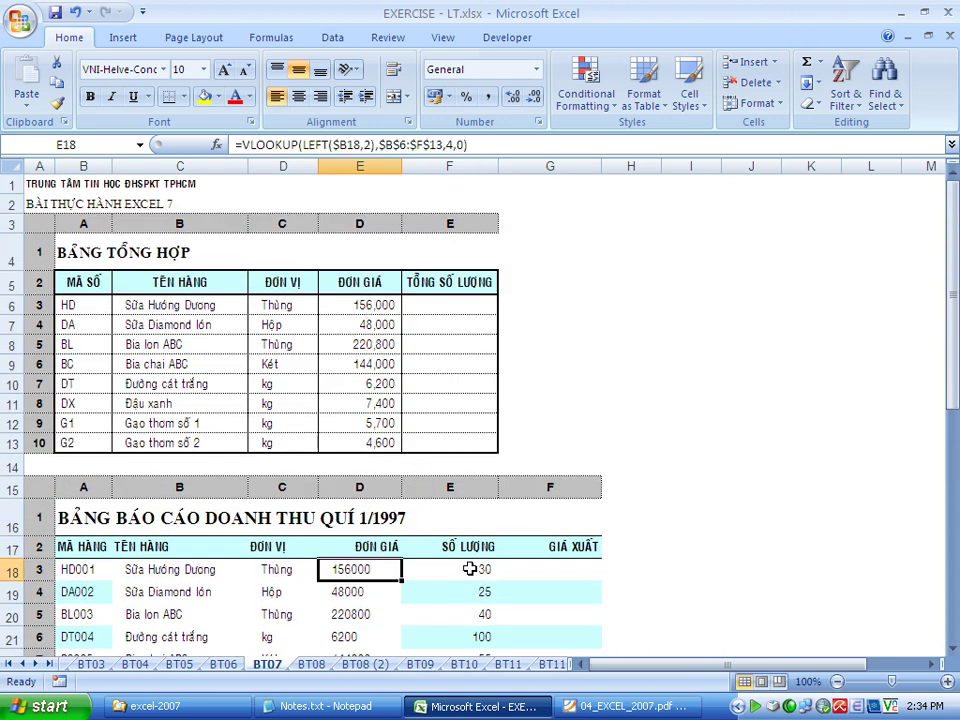
pyautogui.click(551, 572)
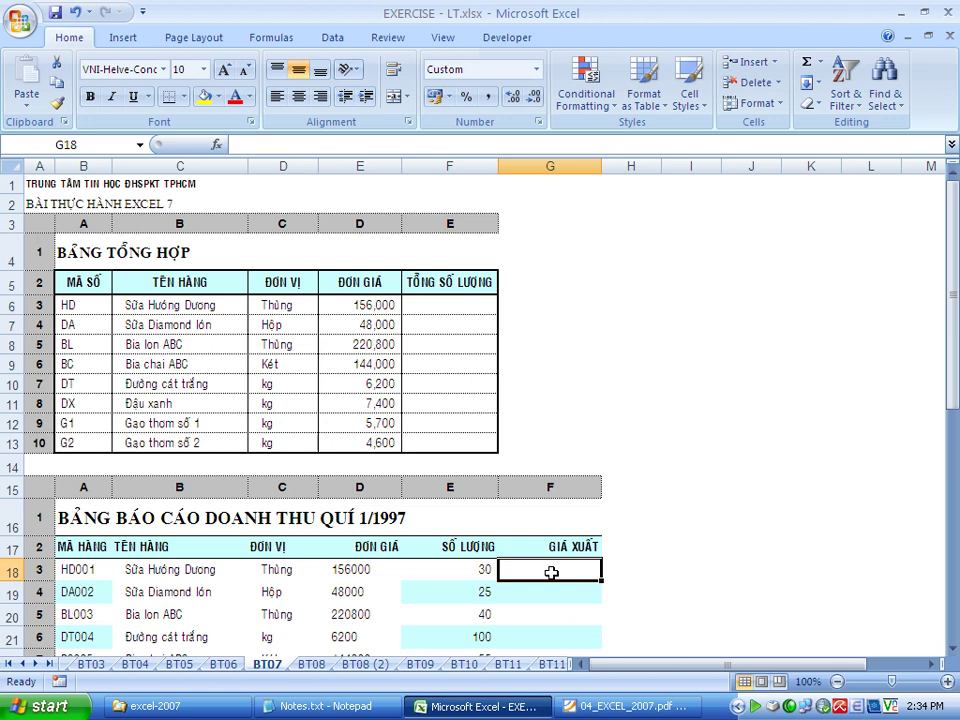
pyautogui.write('=')
pyautogui.click(464, 574)
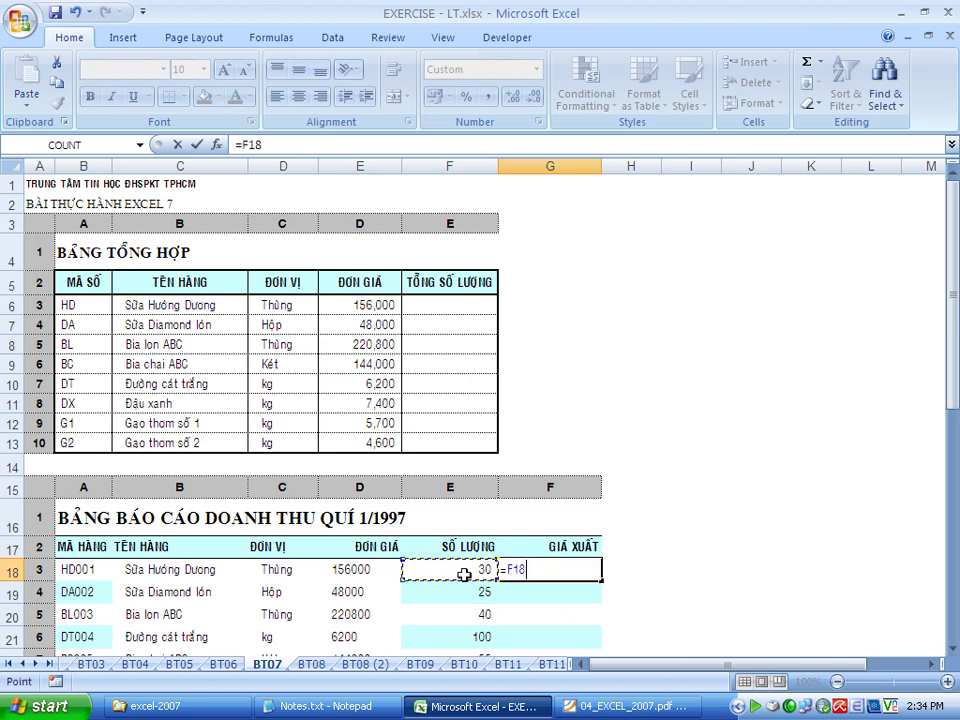
pyautogui.write('*')
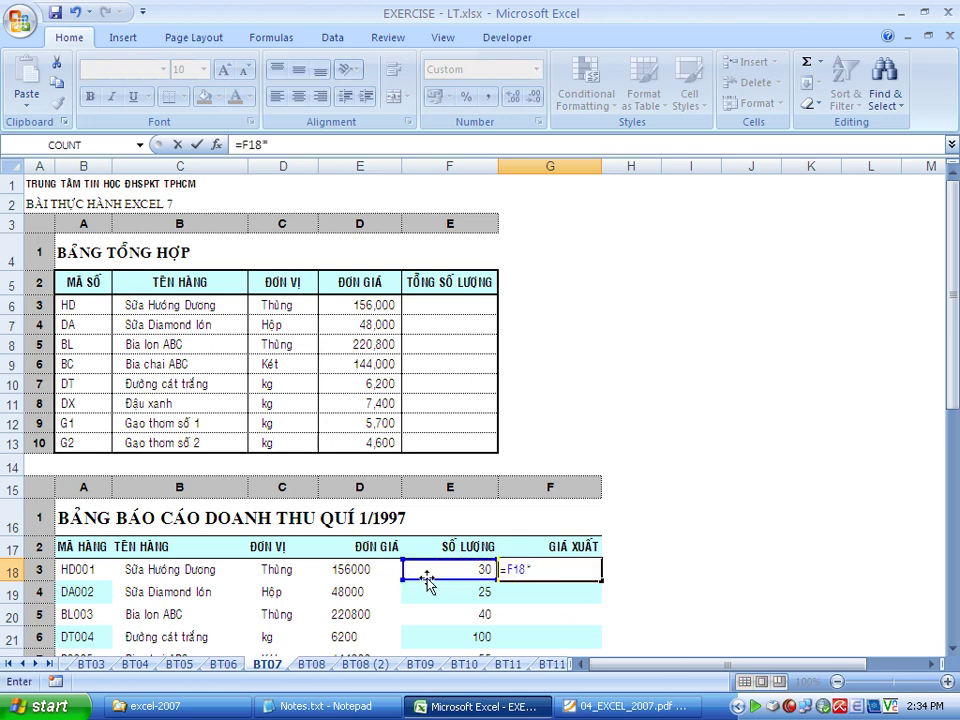
pyautogui.click(373, 569)
pyautogui.press('Return')
# Fill the export price formula down from G18 to G31.
pyautogui.click(553, 568)
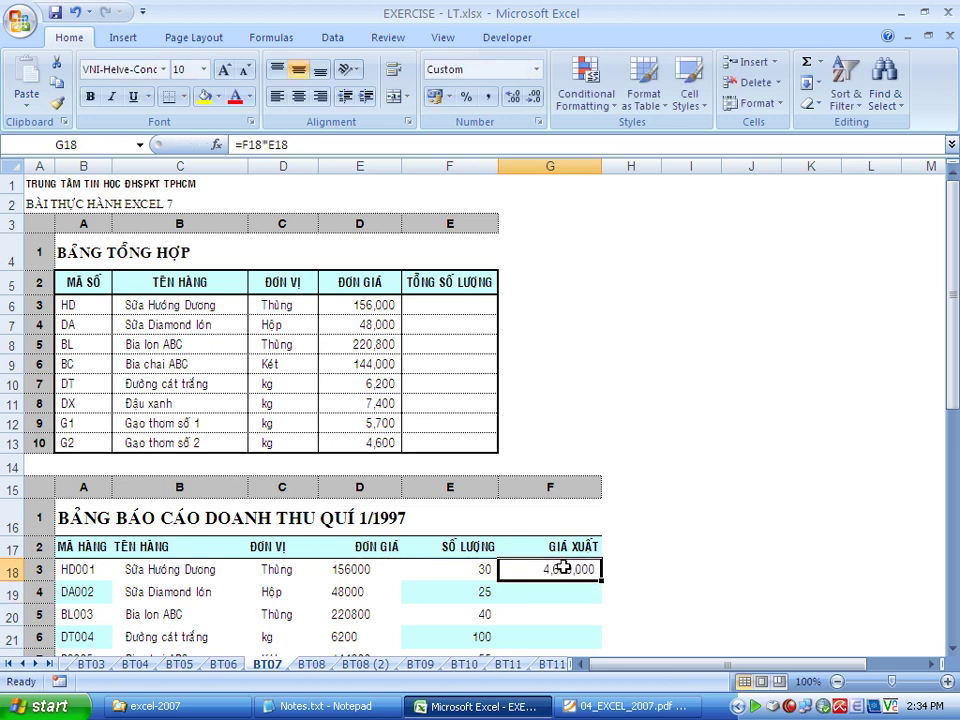
pyautogui.scroll(-2, 596, 531)
pyautogui.scroll(-1, 606, 387)
pyautogui.moveTo(606, 387); pyautogui.dragTo(600, 625)
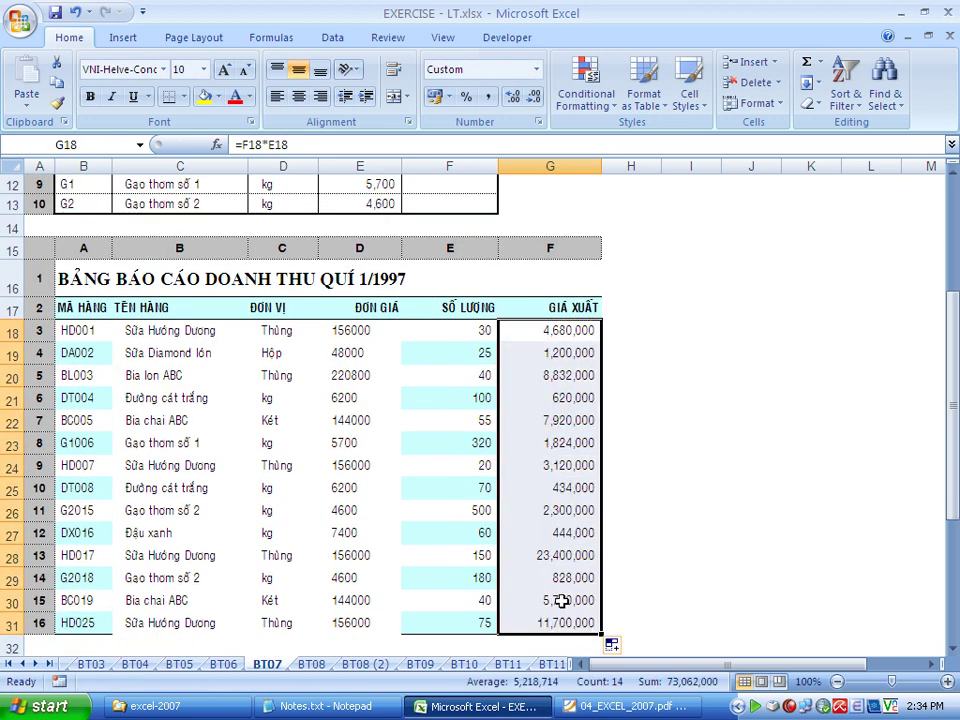
# Read the total-quantity requirement and review the summary cells and report item names.
pyautogui.scroll(-4, 440, 400)
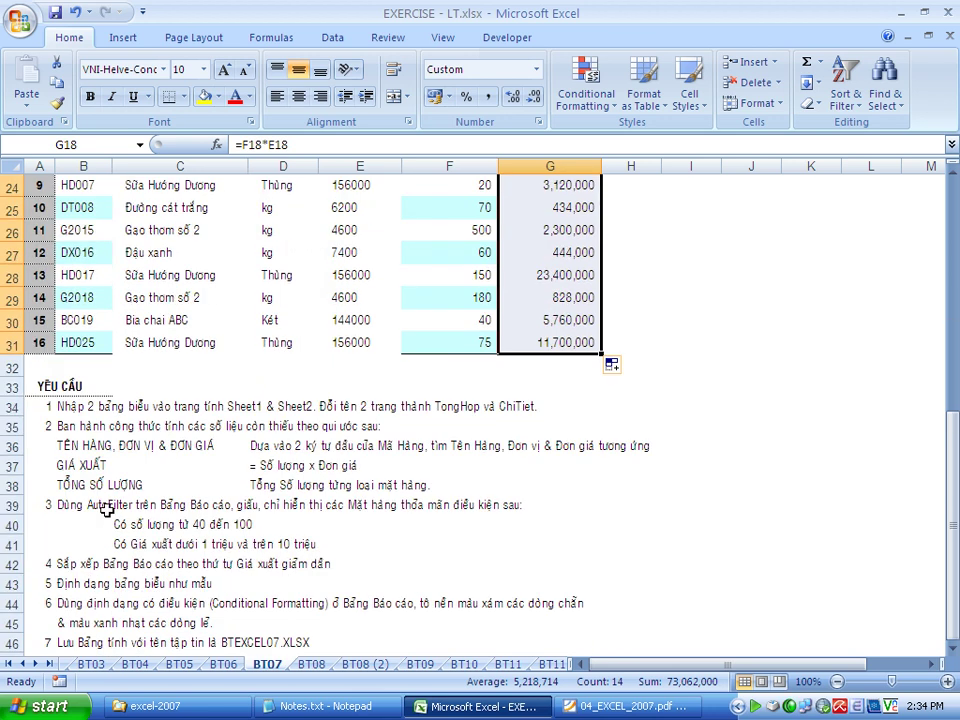
pyautogui.moveTo(86, 483); pyautogui.dragTo(375, 483)
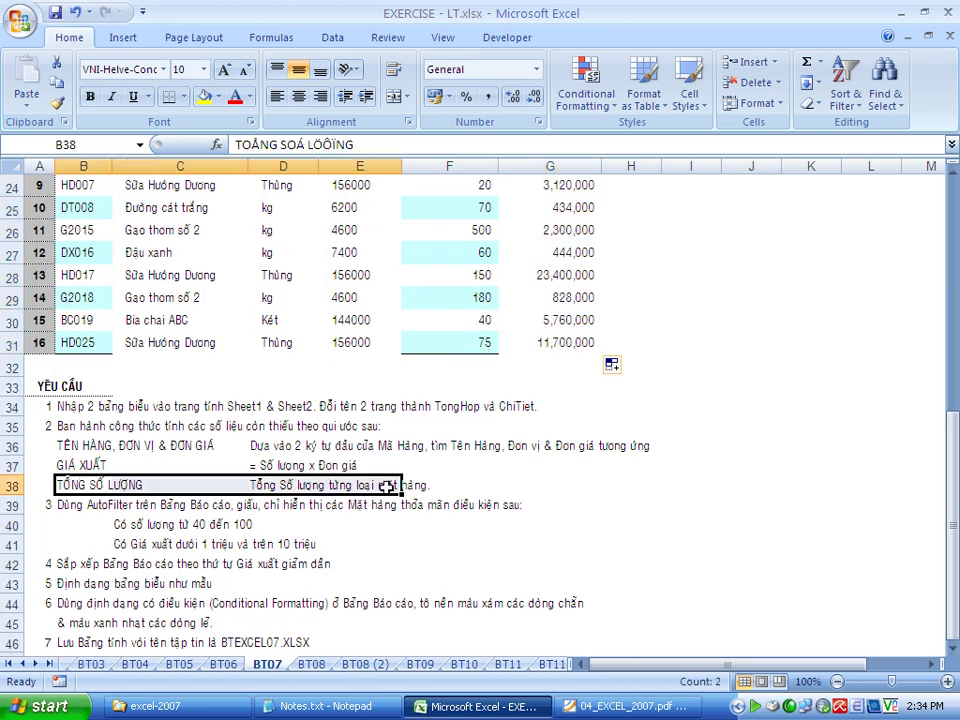
pyautogui.click(298, 483)
pyautogui.scroll(4, 285, 470)
pyautogui.scroll(4, 285, 478)
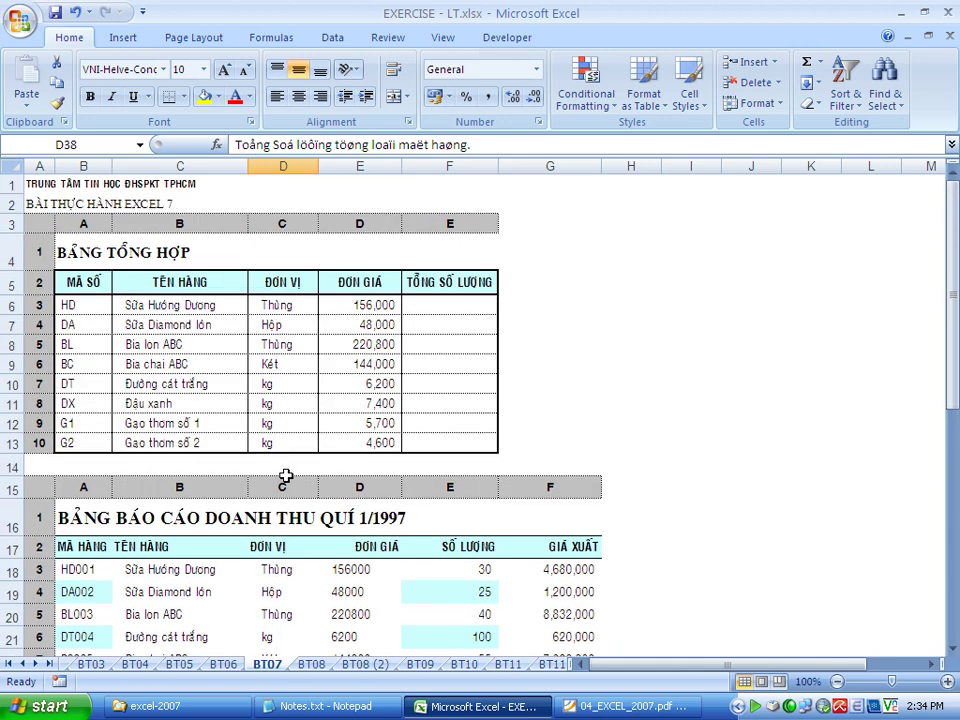
pyautogui.click(442, 301)
pyautogui.moveTo(442, 301); pyautogui.dragTo(456, 441)
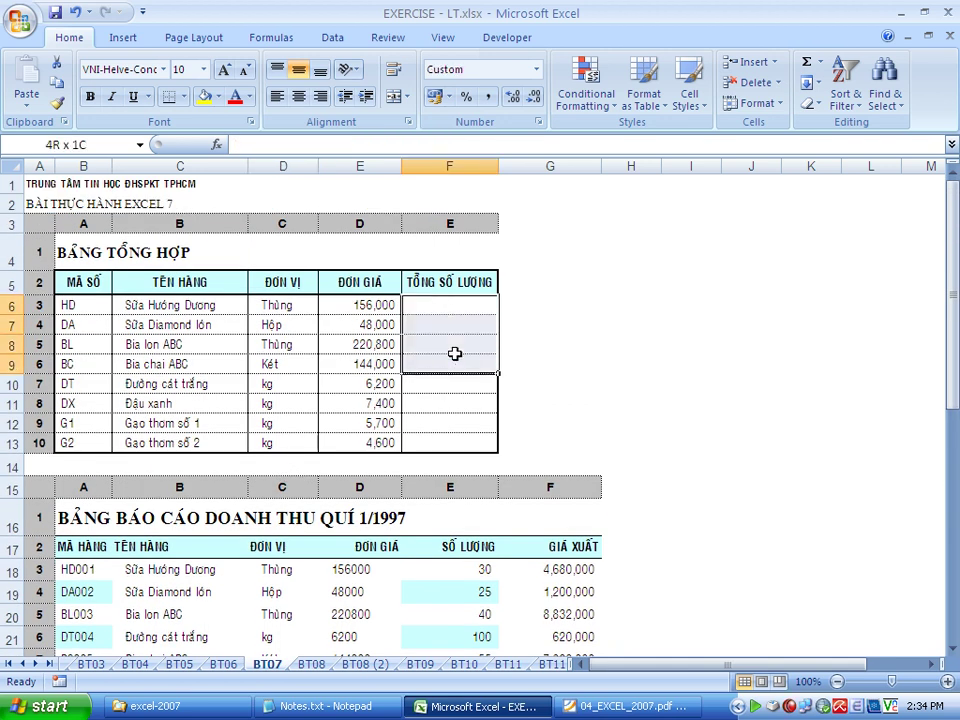
pyautogui.scroll(-2, 208, 545)
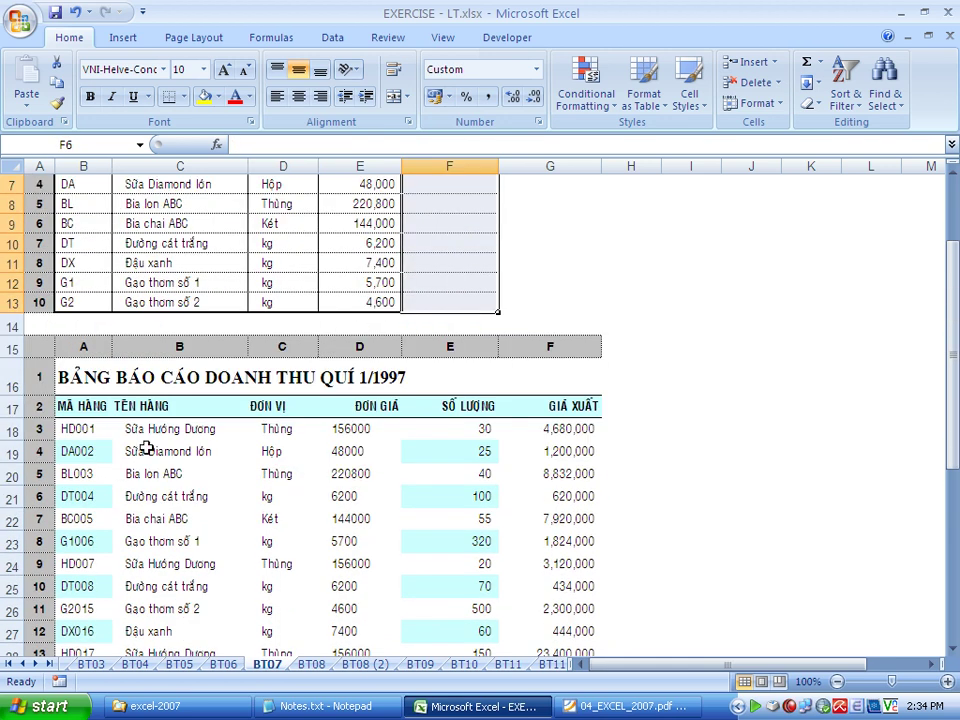
pyautogui.moveTo(150, 428); pyautogui.dragTo(188, 615)
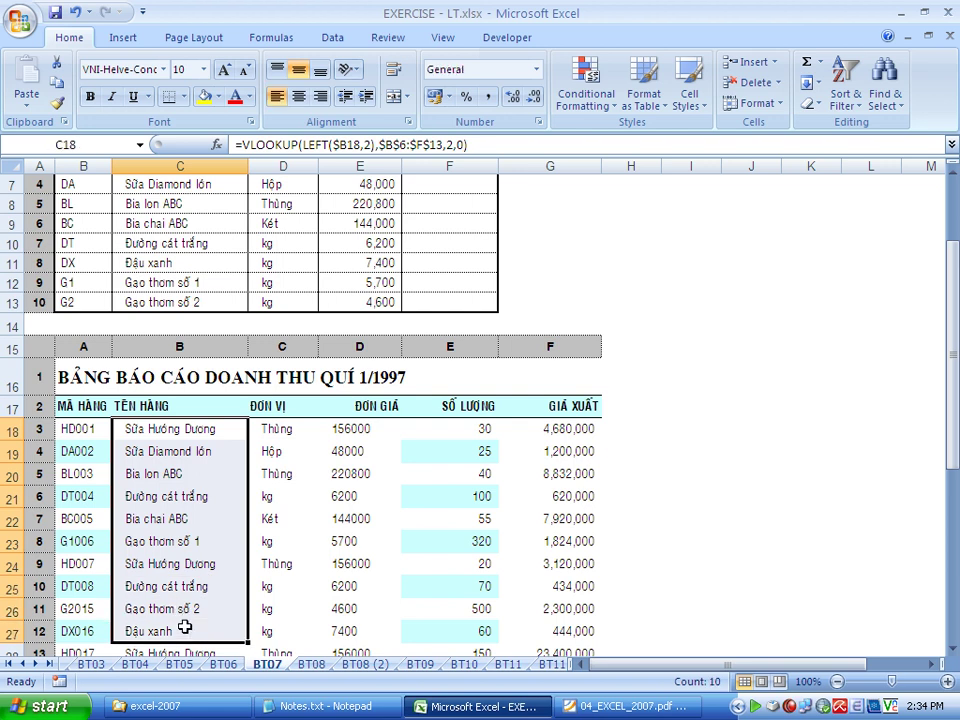
pyautogui.scroll(2, 200, 600)
pyautogui.click(446, 306)
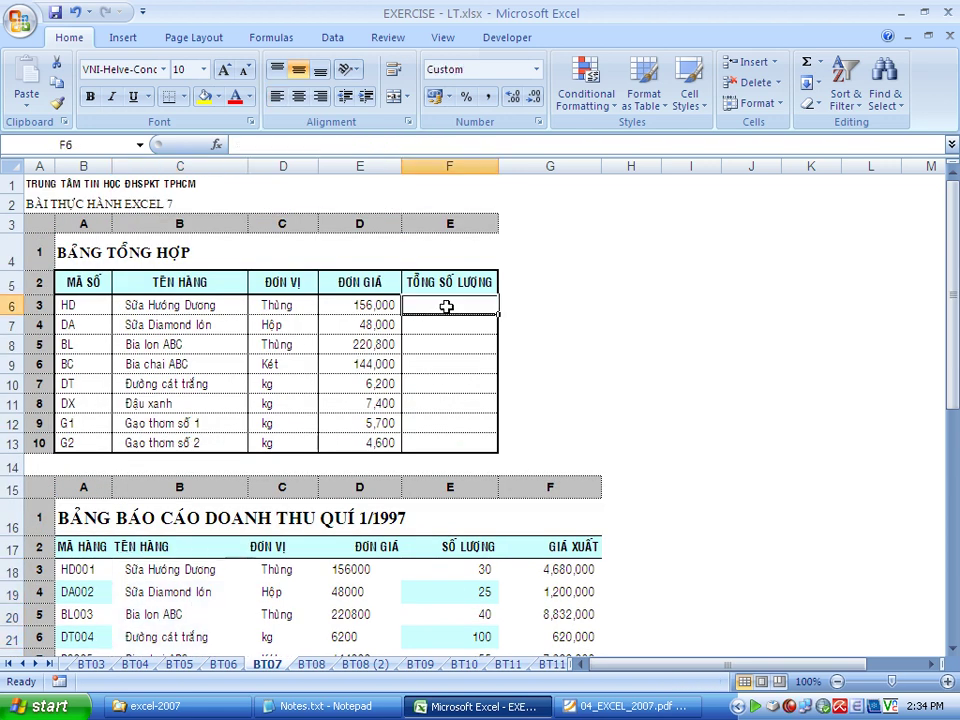
# In F6, start =SUMIF( with the absolute criteria range $C$18:$C$31.
pyautogui.click(215, 306)
pyautogui.click(455, 308)
pyautogui.click(207, 325)
pyautogui.click(455, 305)
pyautogui.write('su')
pyautogui.write('=')
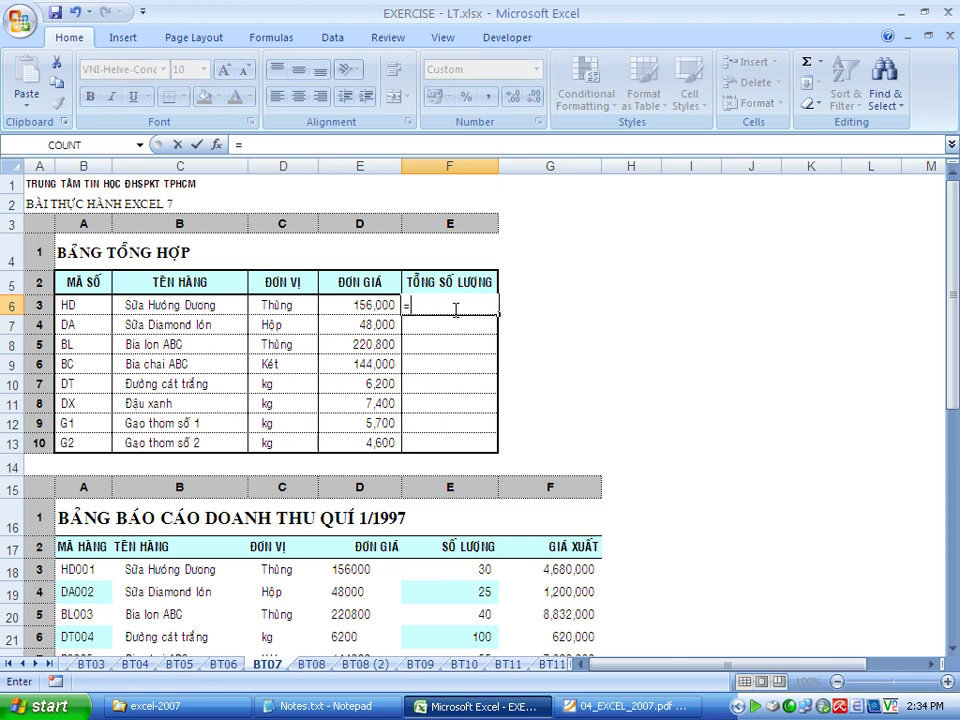
pyautogui.write('sumif')
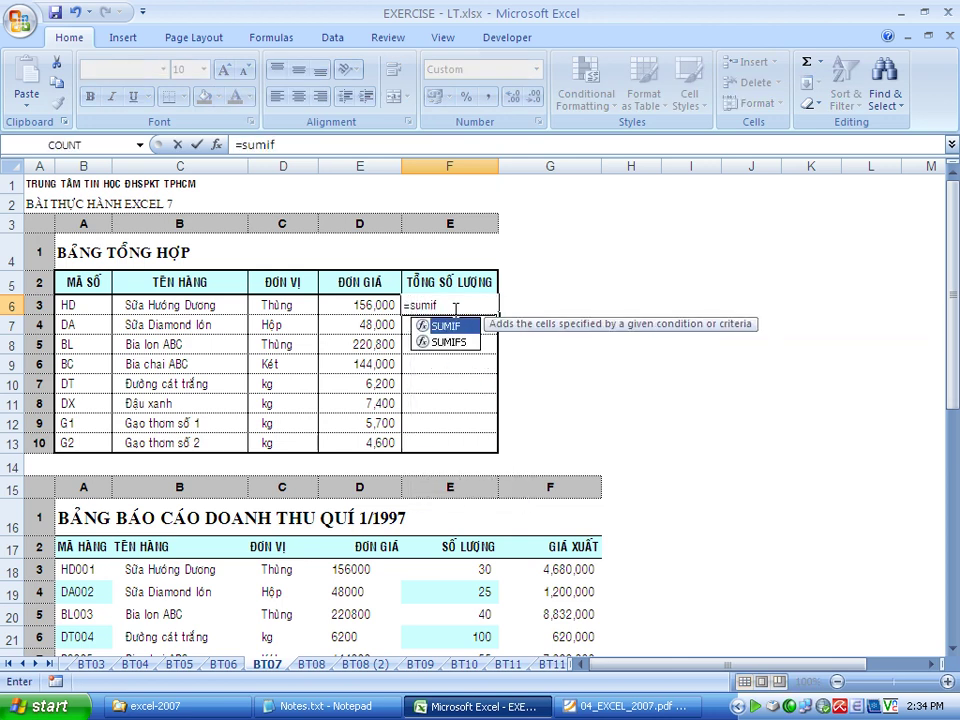
pyautogui.write('(')
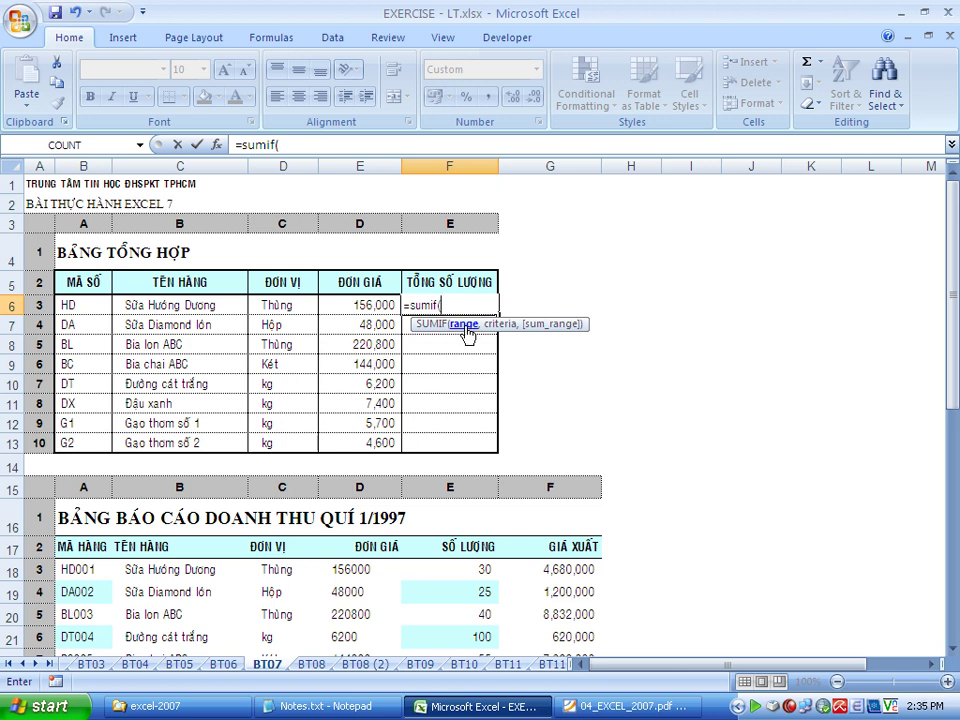
pyautogui.scroll(-1, 195, 306)
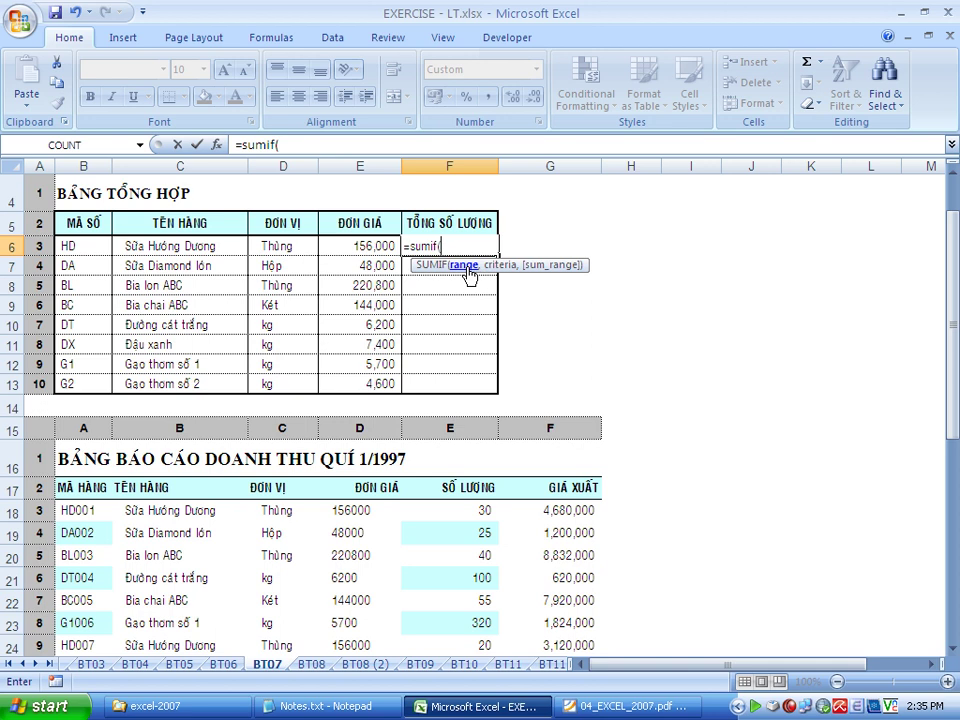
pyautogui.moveTo(205, 512)
pyautogui.mouseDown()
pyautogui.moveTo(205, 690)
pyautogui.moveTo(214, 621)
pyautogui.mouseUp()
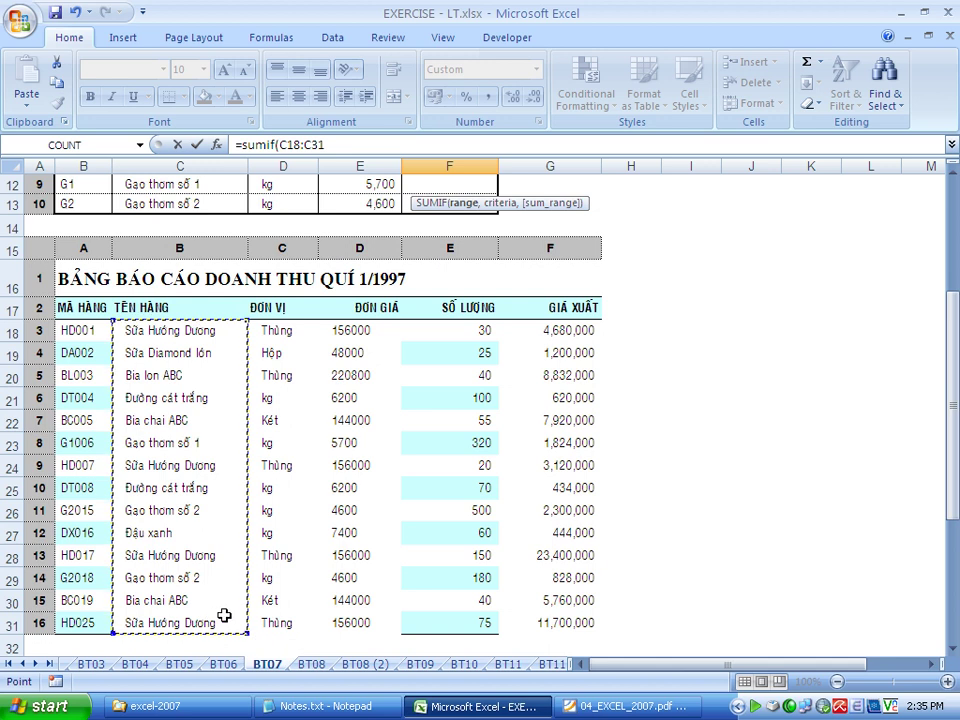
pyautogui.press('F4')
pyautogui.write(',')
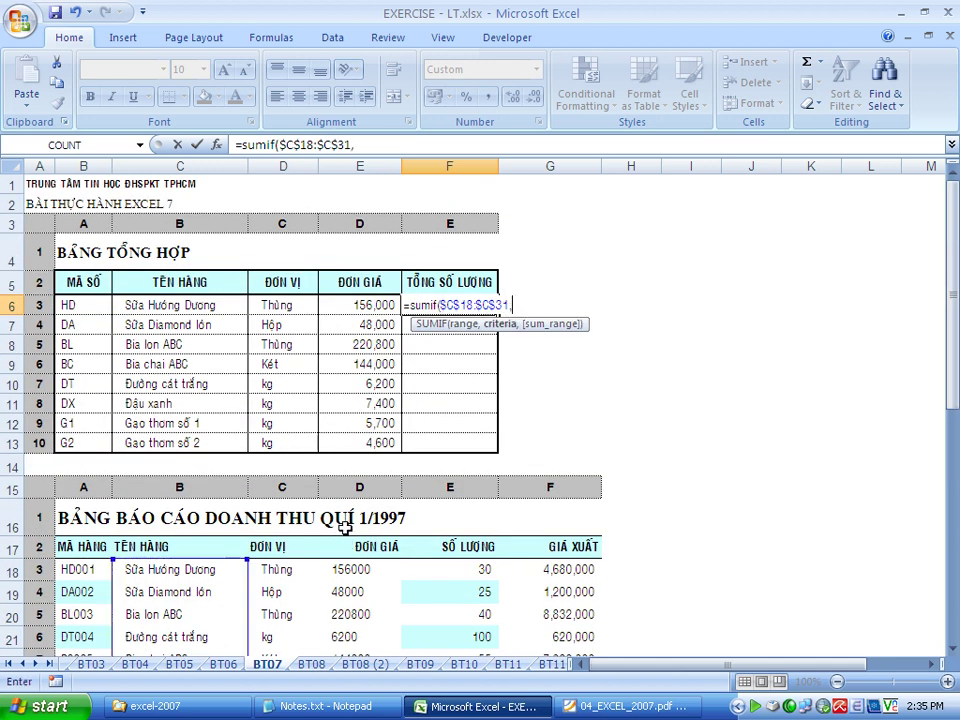
# Complete the SUMIF with criterion C6 and sum range $F$18:$F$31, giving 275.
pyautogui.click(200, 304)
pyautogui.write(',')
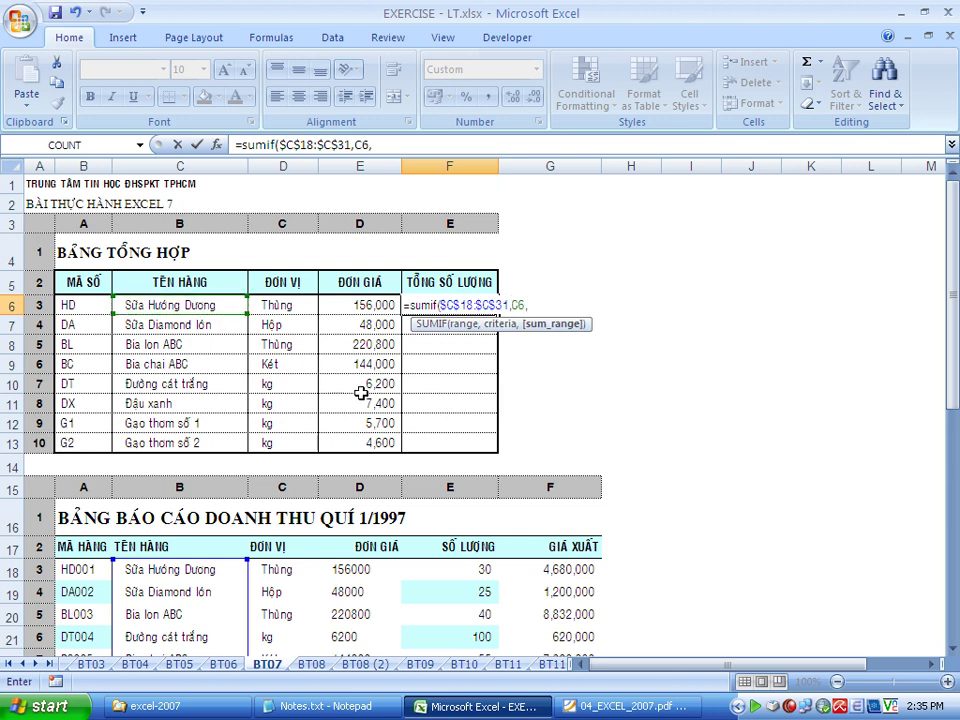
pyautogui.scroll(-1, 484, 508)
pyautogui.scroll(-1, 484, 508)
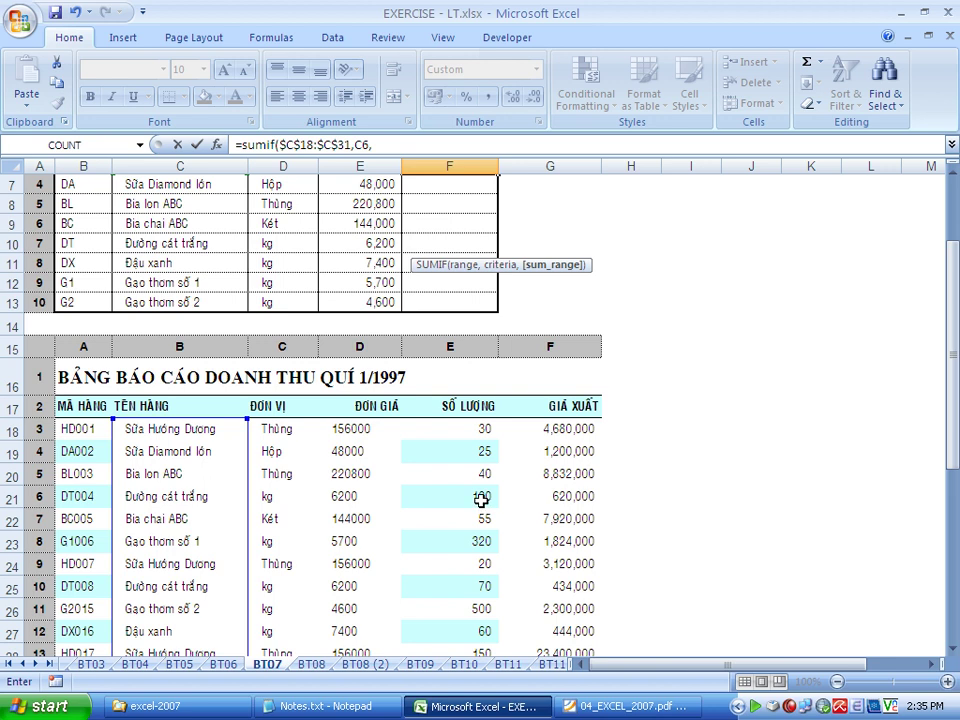
pyautogui.scroll(-1, 481, 500)
pyautogui.moveTo(476, 371); pyautogui.dragTo(462, 668)
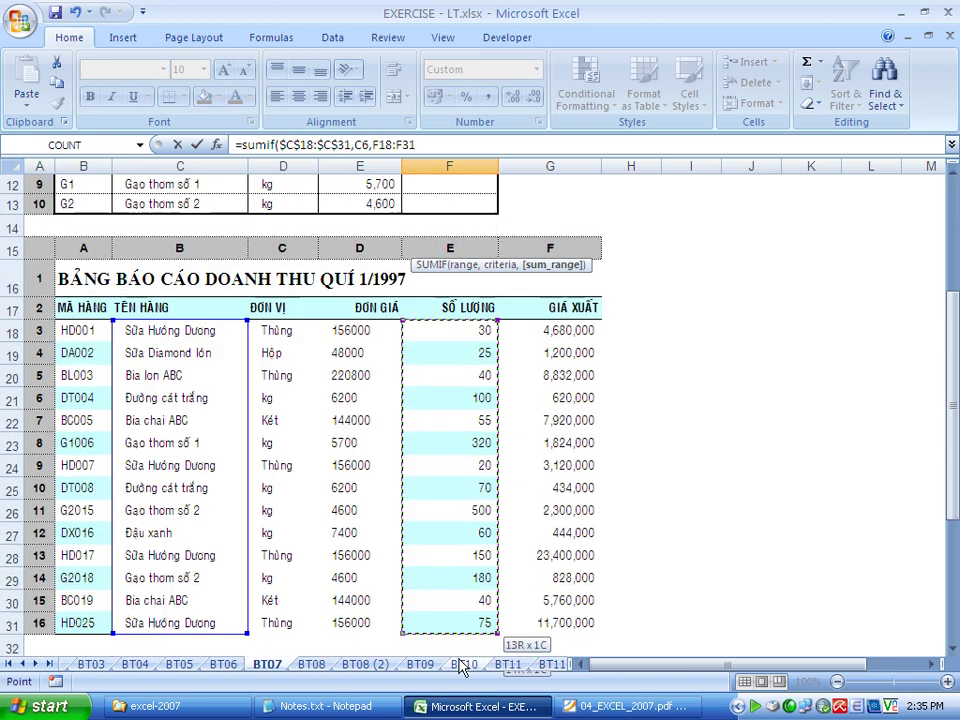
pyautogui.press('F4')
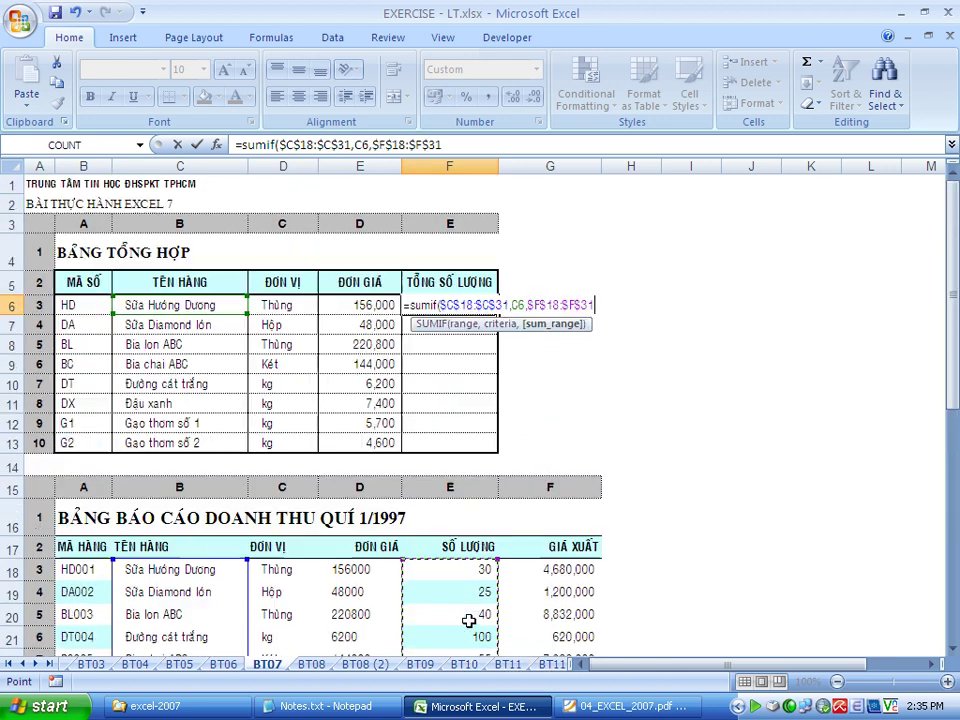
pyautogui.write(')')
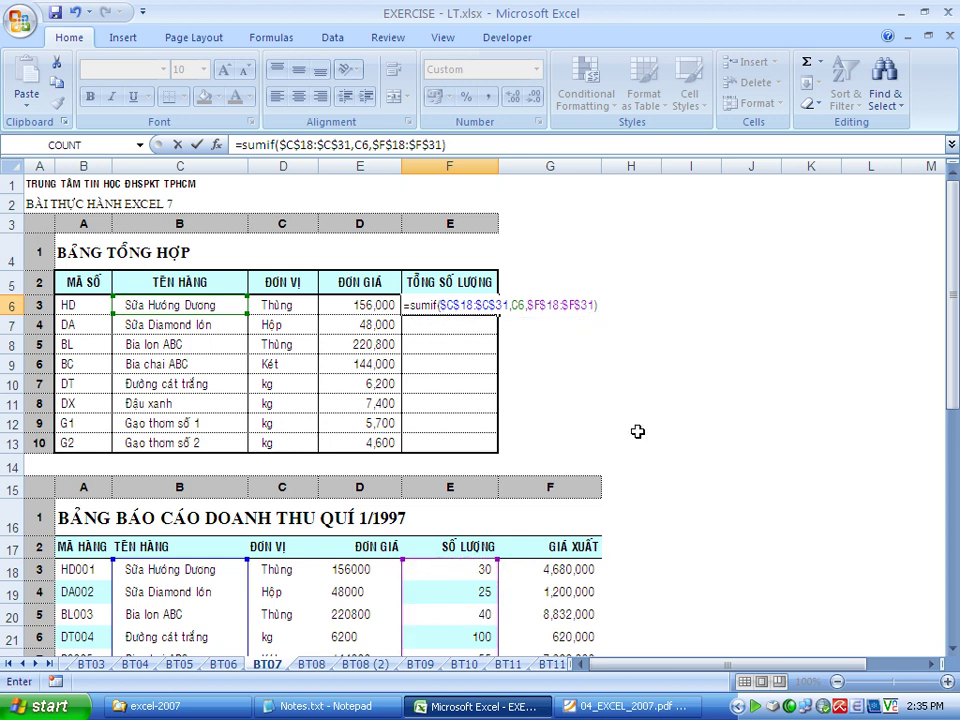
pyautogui.press('Return')
pyautogui.click(461, 302)
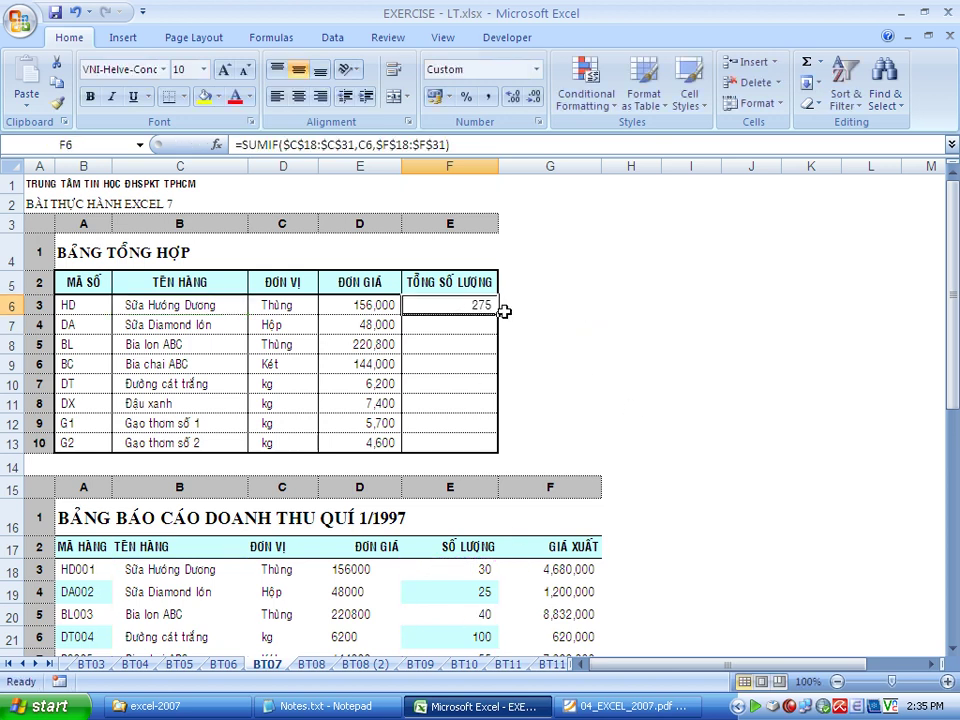
pyautogui.moveTo(504, 312); pyautogui.dragTo(500, 450)
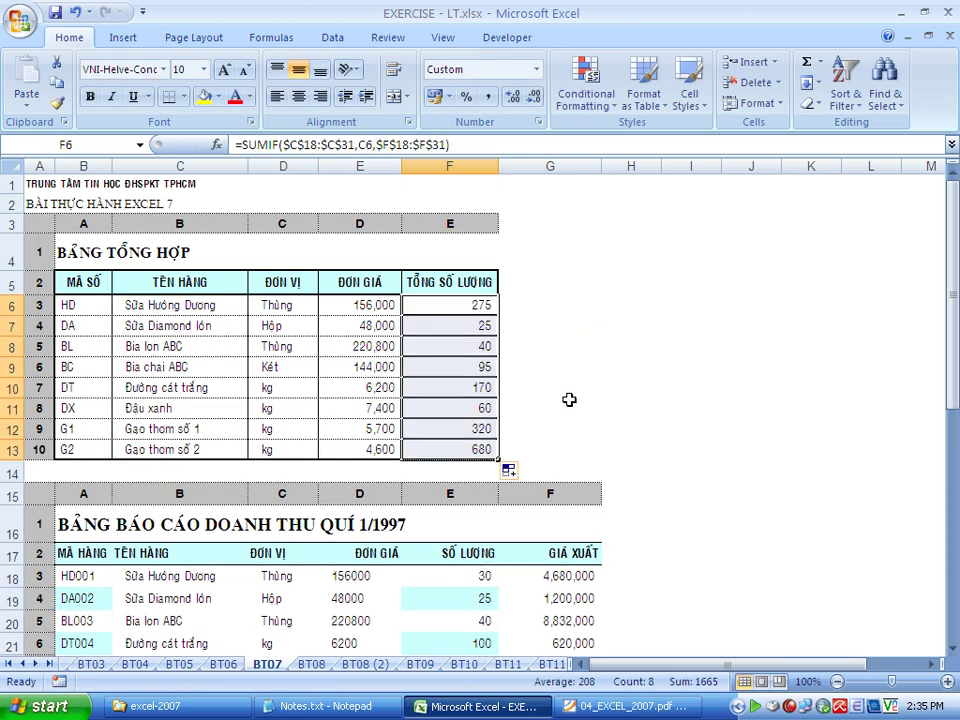
pyautogui.click(230, 304)
pyautogui.click(467, 303)
pyautogui.scroll(-4, 465, 450)
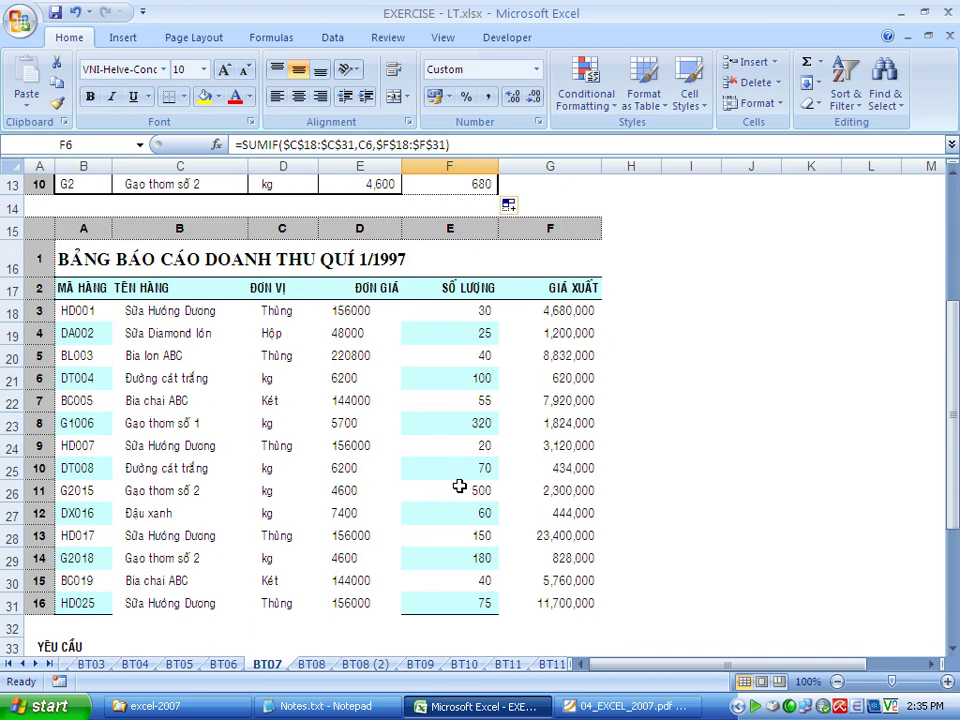
pyautogui.click(190, 312)
pyautogui.click(466, 312)
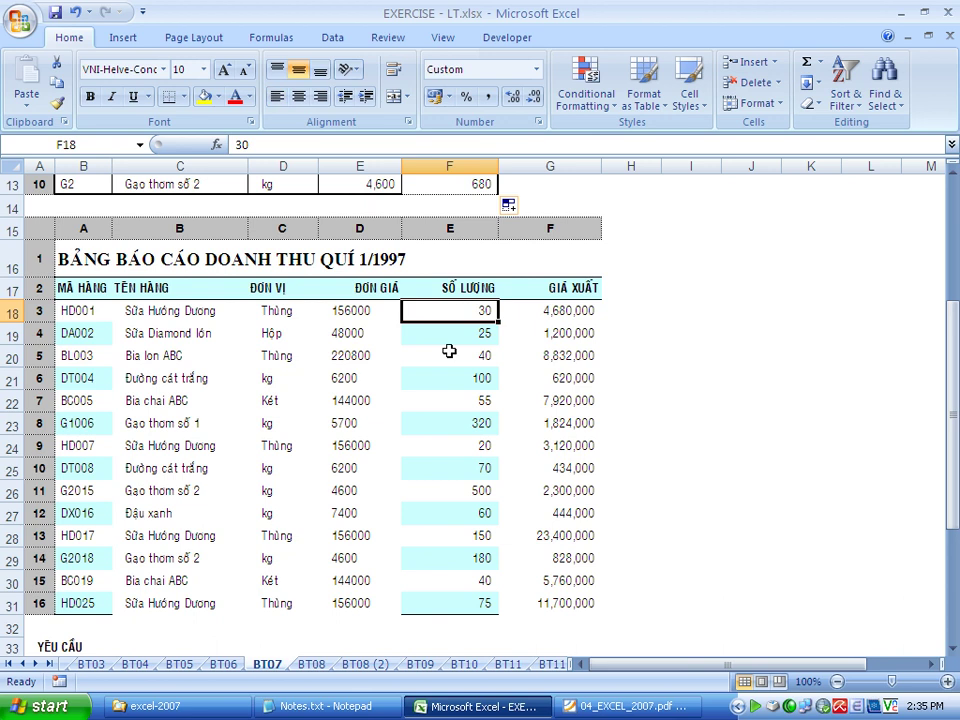
pyautogui.click(232, 446)
pyautogui.click(454, 446)
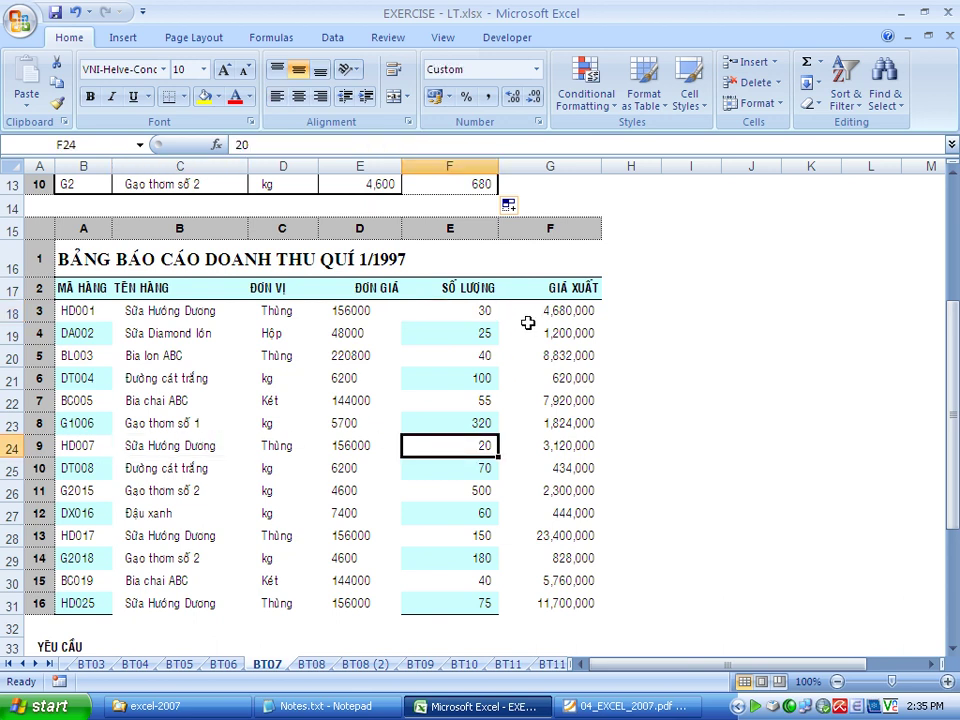
pyautogui.click(485, 310)
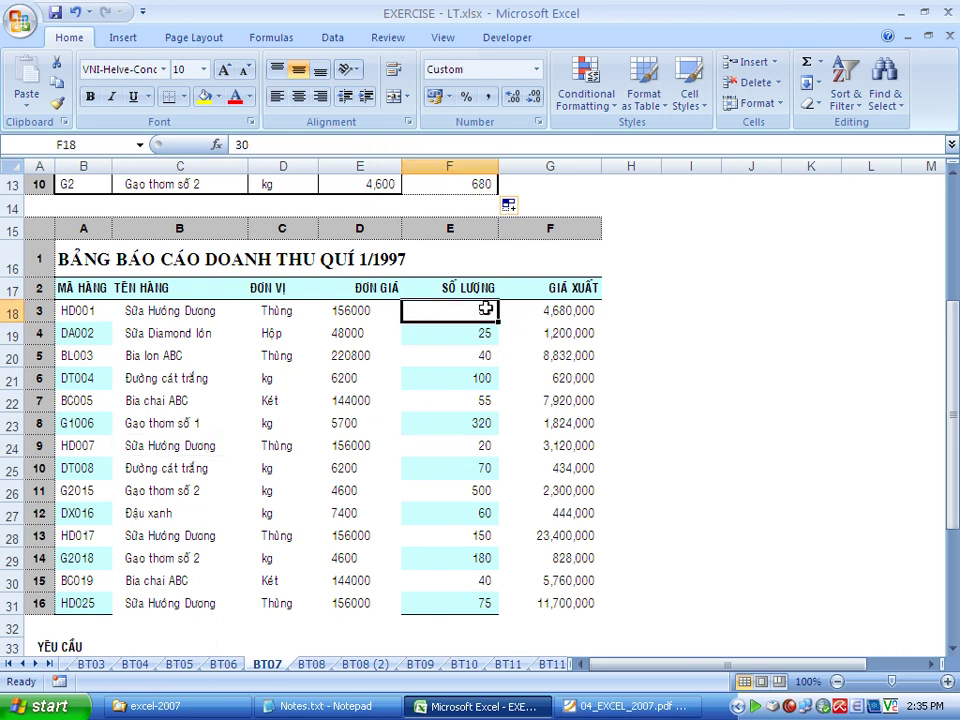
pyautogui.keyDown('ctrl'); pyautogui.click(477, 445); pyautogui.keyUp('ctrl')
pyautogui.keyDown('ctrl'); pyautogui.click(467, 536); pyautogui.keyUp('ctrl')
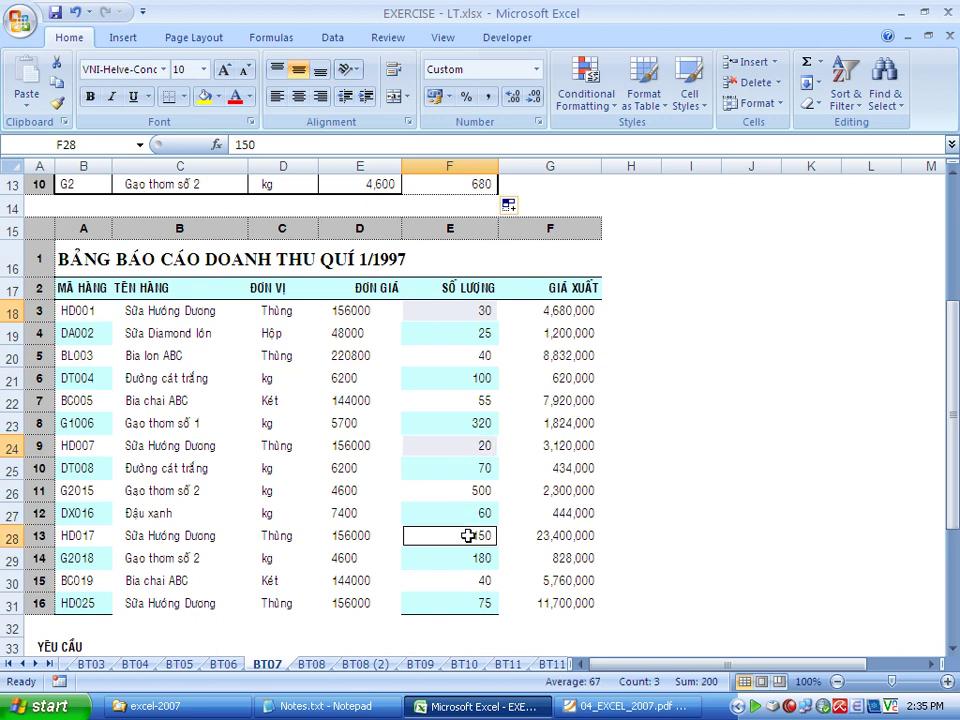
pyautogui.keyDown('ctrl'); pyautogui.click(478, 606); pyautogui.keyUp('ctrl')
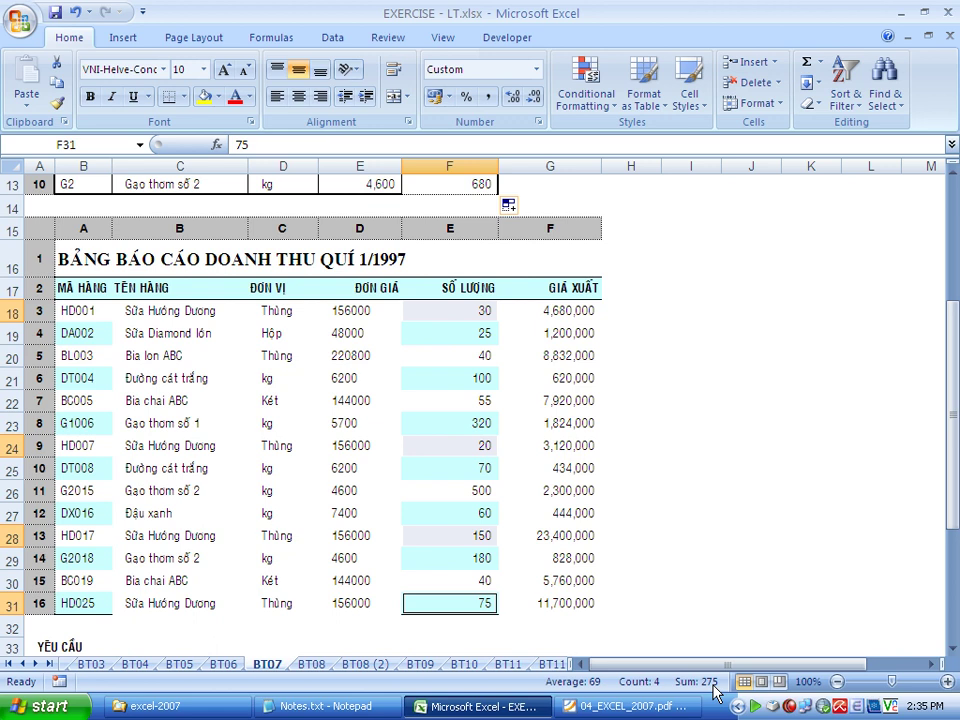
pyautogui.moveTo(953, 560); pyautogui.dragTo(953, 490)
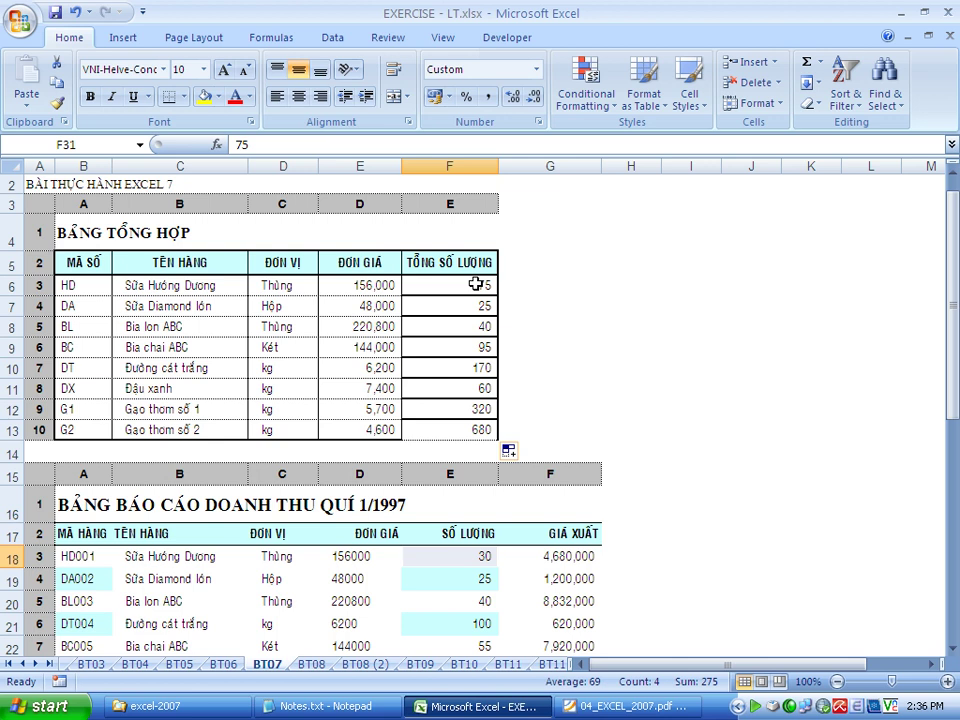
# Read requirement 3 about AutoFilter in rows 39–41.
pyautogui.click(580, 368)
pyautogui.scroll(-3, 589, 403)
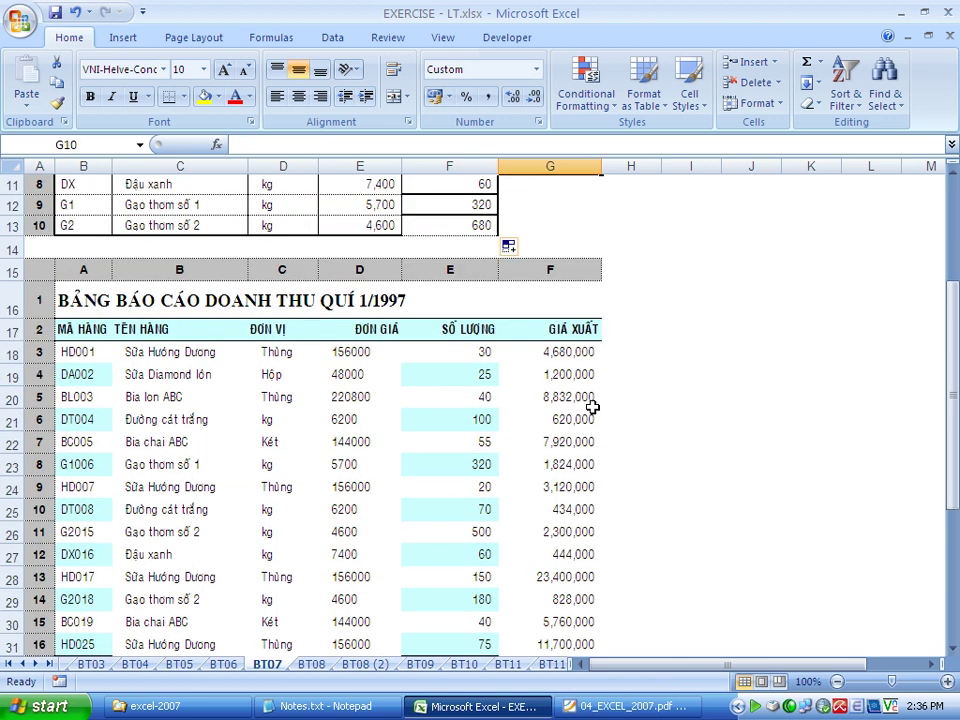
pyautogui.scroll(-1, 610, 410)
pyautogui.scroll(-4, 617, 425)
pyautogui.scroll(3, 619, 441)
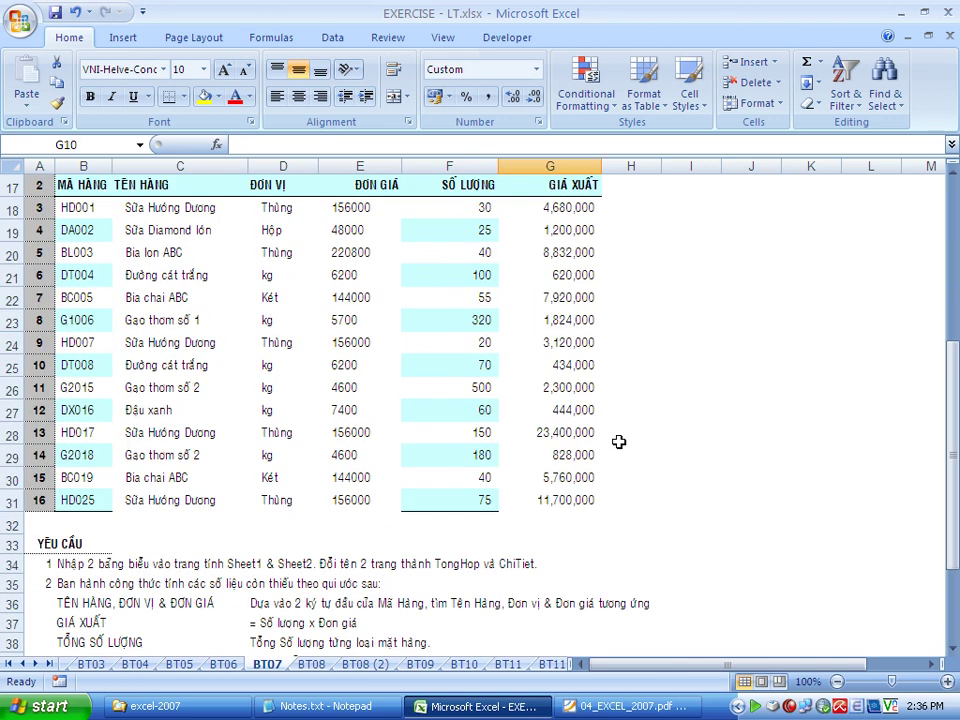
pyautogui.scroll(-3, 619, 441)
pyautogui.scroll(-1, 615, 461)
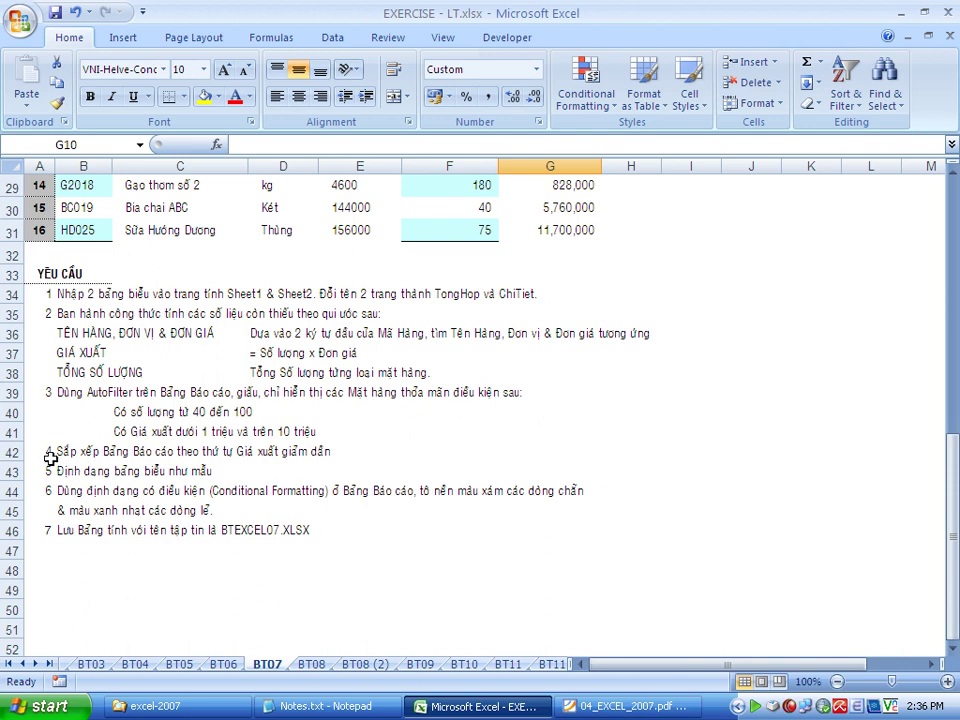
pyautogui.moveTo(45, 392); pyautogui.dragTo(529, 431)
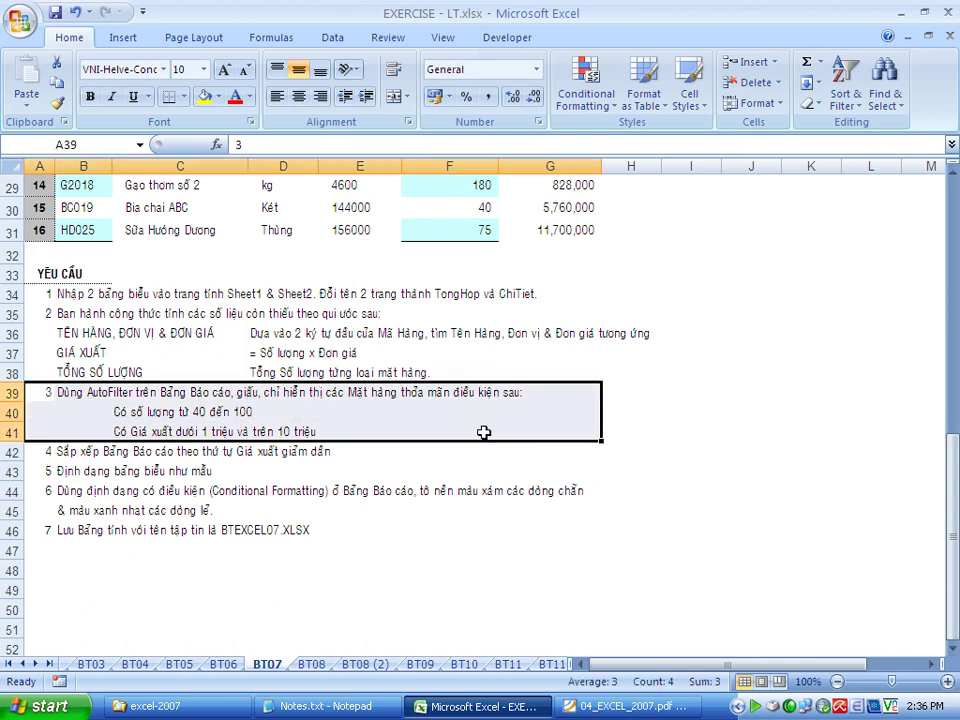
pyautogui.click(230, 418)
# Select the report table from G31 up to the header row.
pyautogui.scroll(5, 570, 375)
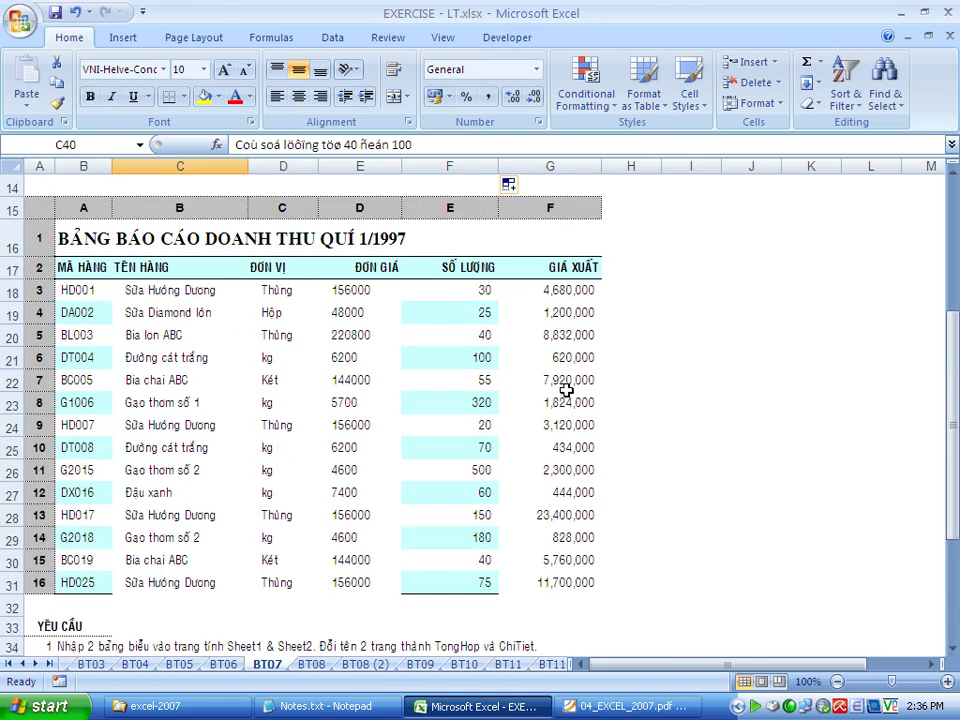
pyautogui.scroll(-1, 561, 435)
pyautogui.moveTo(583, 486); pyautogui.dragTo(97, 186)
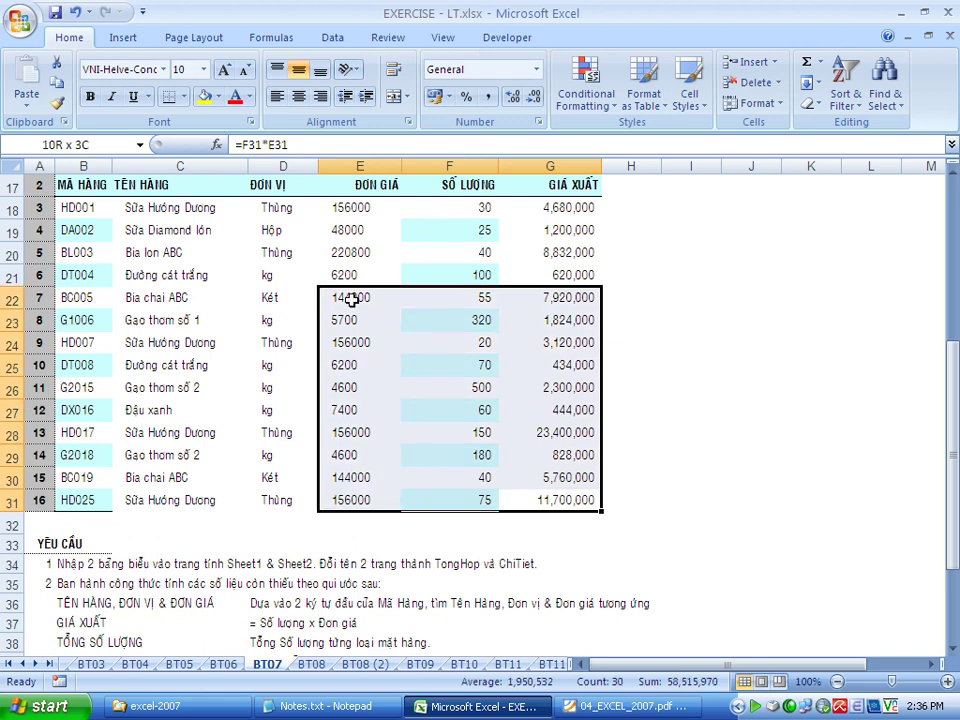
pyautogui.scroll(2, 371, 347)
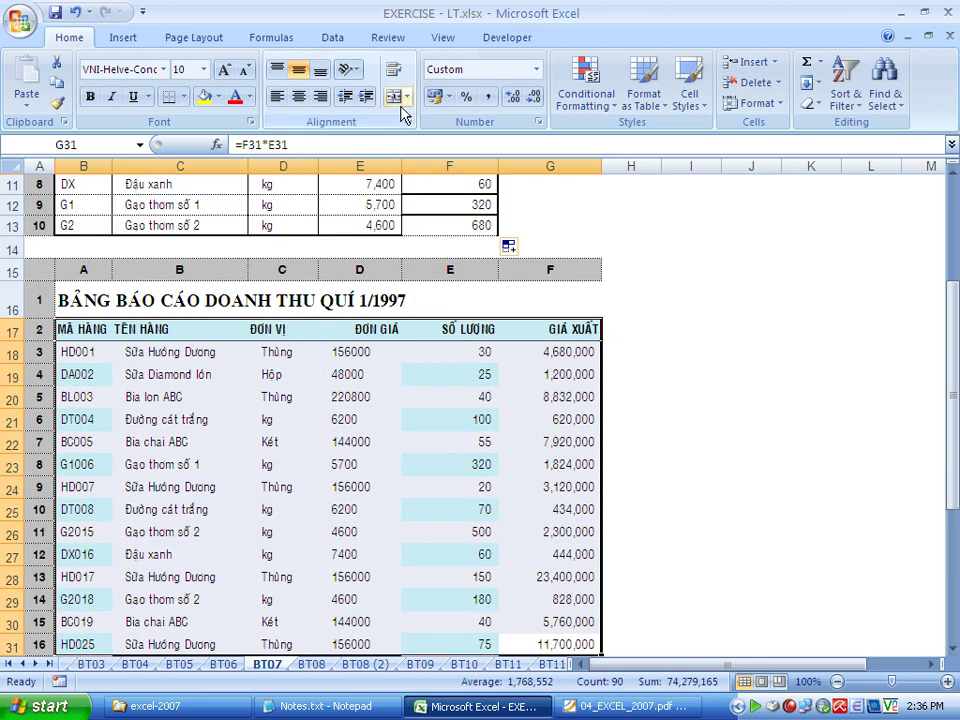
# Turn on AutoFilter and start a custom number filter on the SỐ LƯỢNG column.
pyautogui.click(333, 38)
pyautogui.click(455, 90)
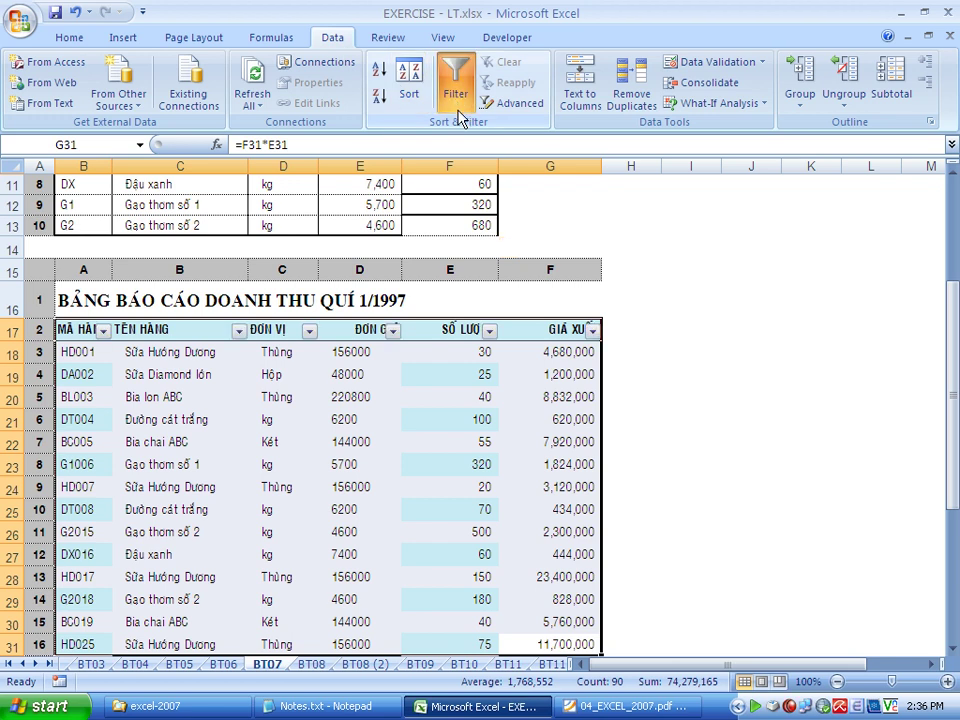
pyautogui.click(491, 333)
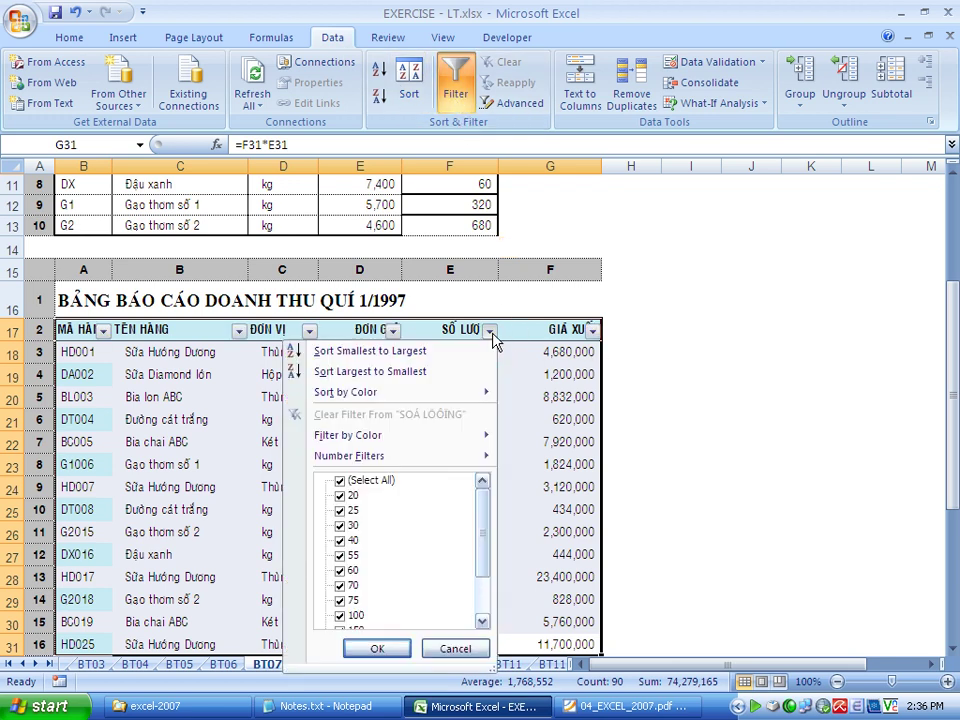
pyautogui.moveTo(349, 456)
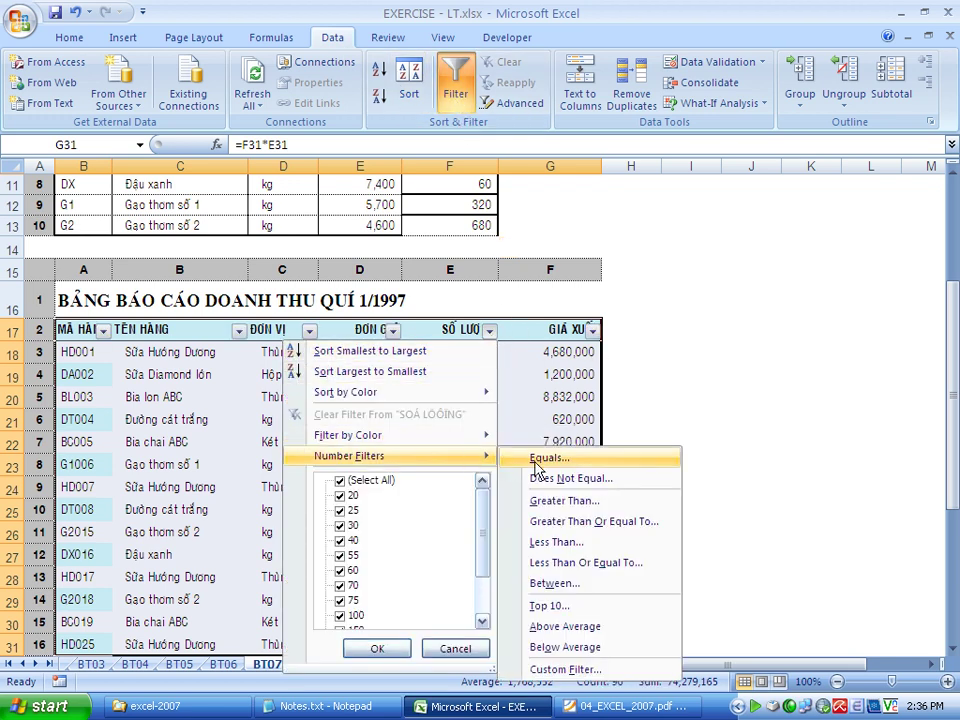
pyautogui.click(605, 669)
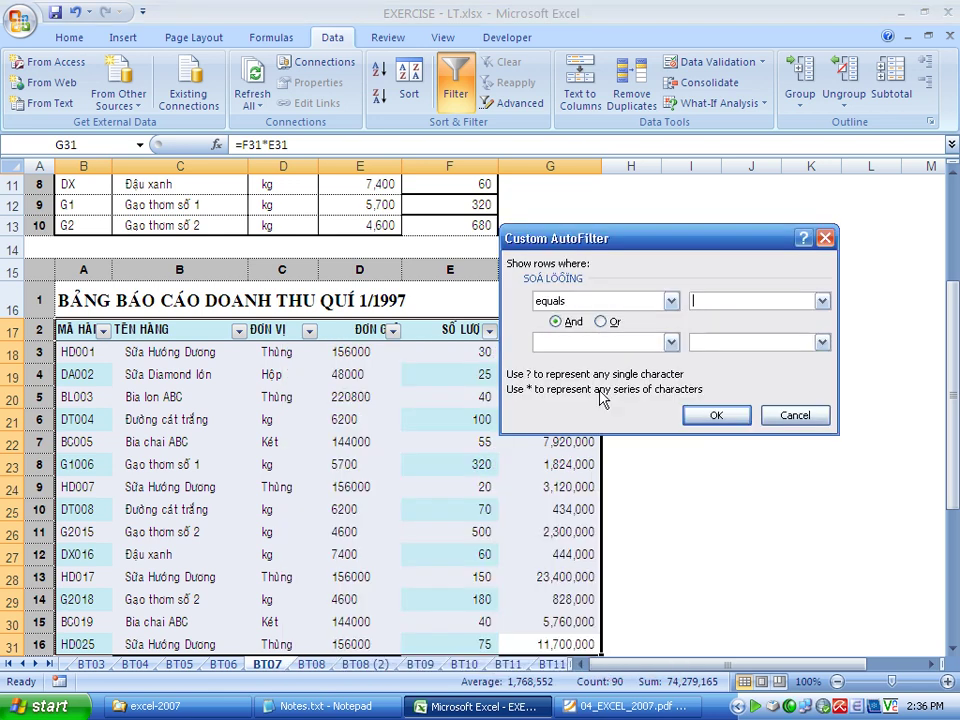
# Set the quantity filter to ≥ 40 And ≤ 100, leaving 7 of 14 records.
pyautogui.click(630, 301)
pyautogui.click(645, 367)
pyautogui.click(704, 302)
pyautogui.write('0')
pyautogui.click(670, 342)
pyautogui.scroll(-1, 660, 420)
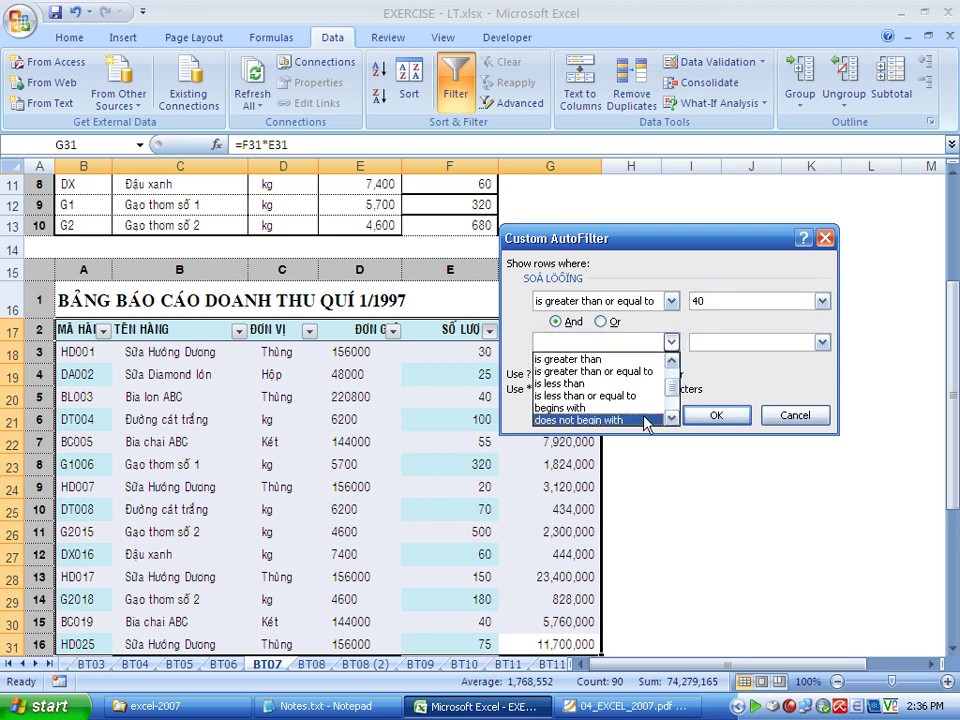
pyautogui.click(636, 396)
pyautogui.click(726, 342)
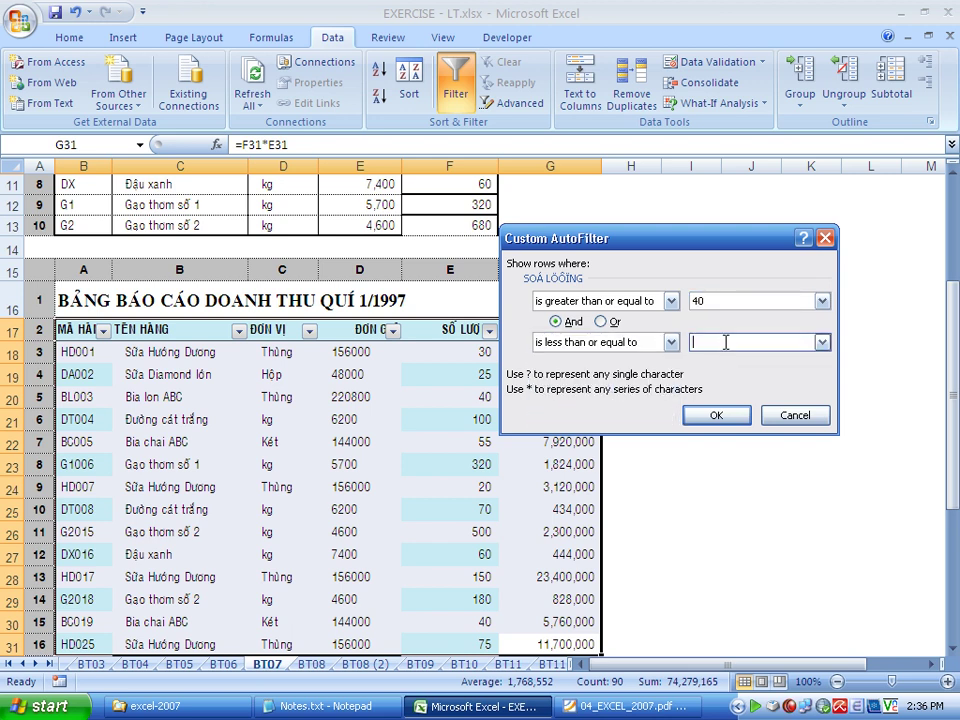
pyautogui.write('100')
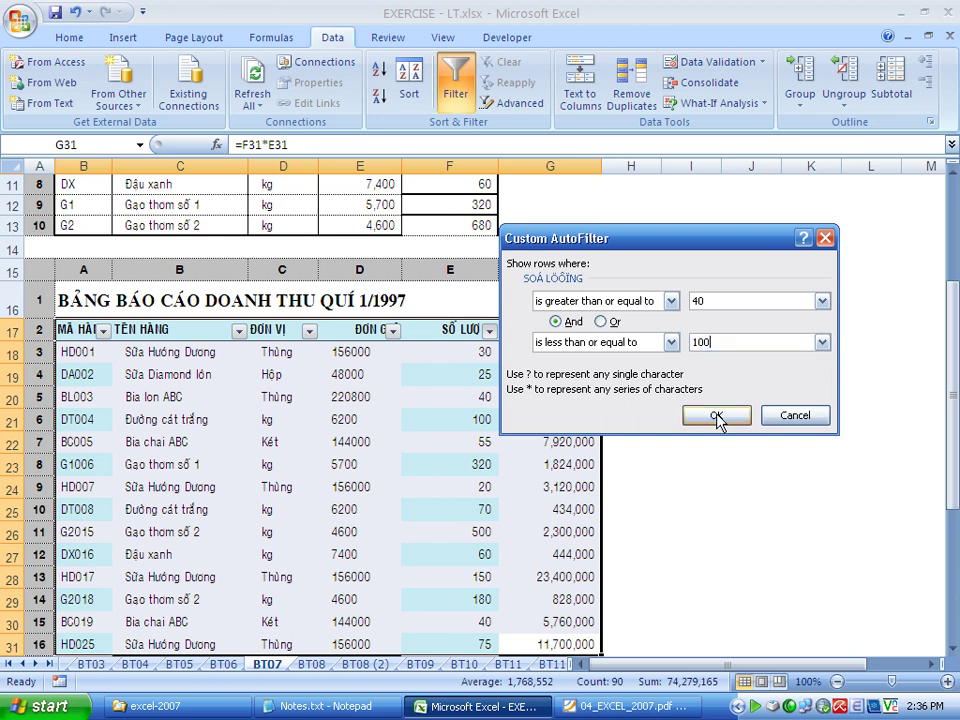
pyautogui.click(716, 416)
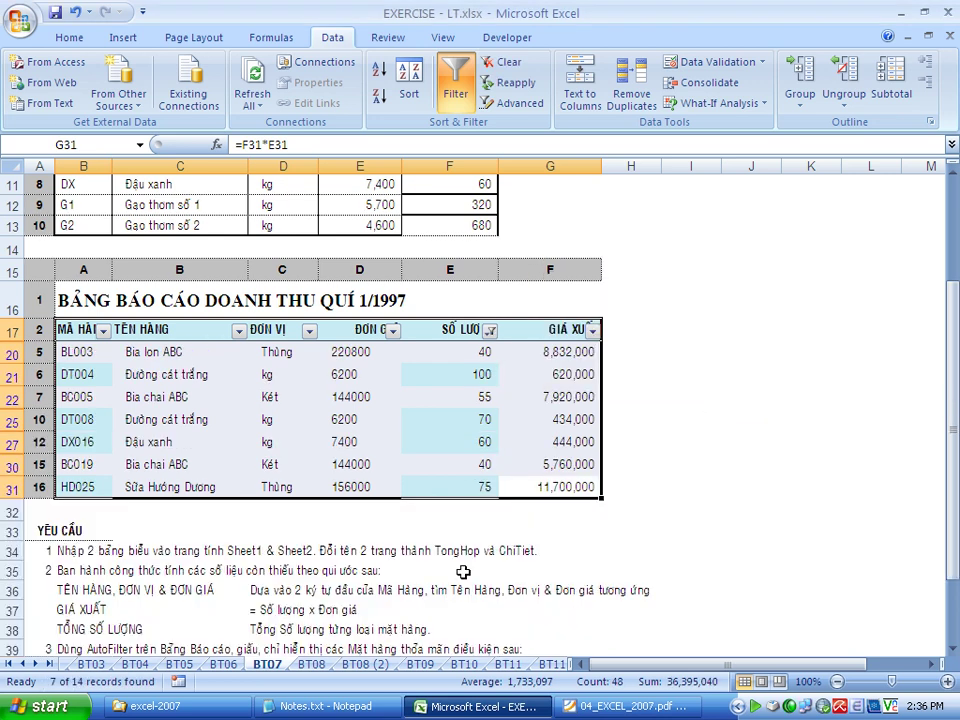
pyautogui.scroll(-4, 356, 615)
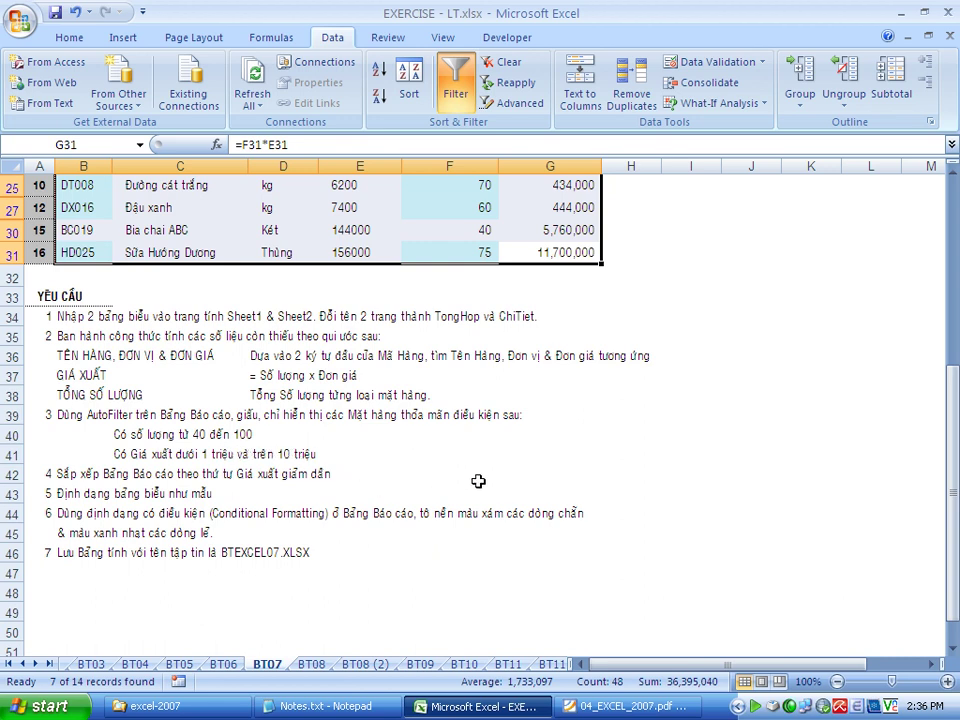
pyautogui.scroll(3, 496, 487)
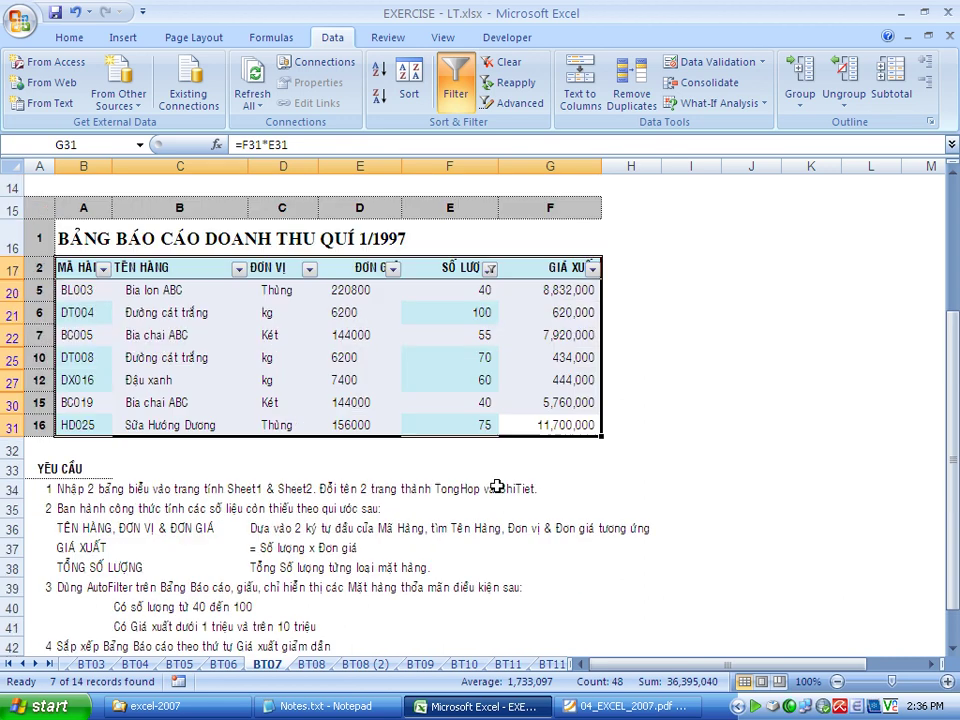
# Add a custom GIÁ XUẤT filter of ≤ 1000000 Or ≥ 10000000, leaving DT004 through HD025.
pyautogui.click(593, 269)
pyautogui.moveTo(490, 394)
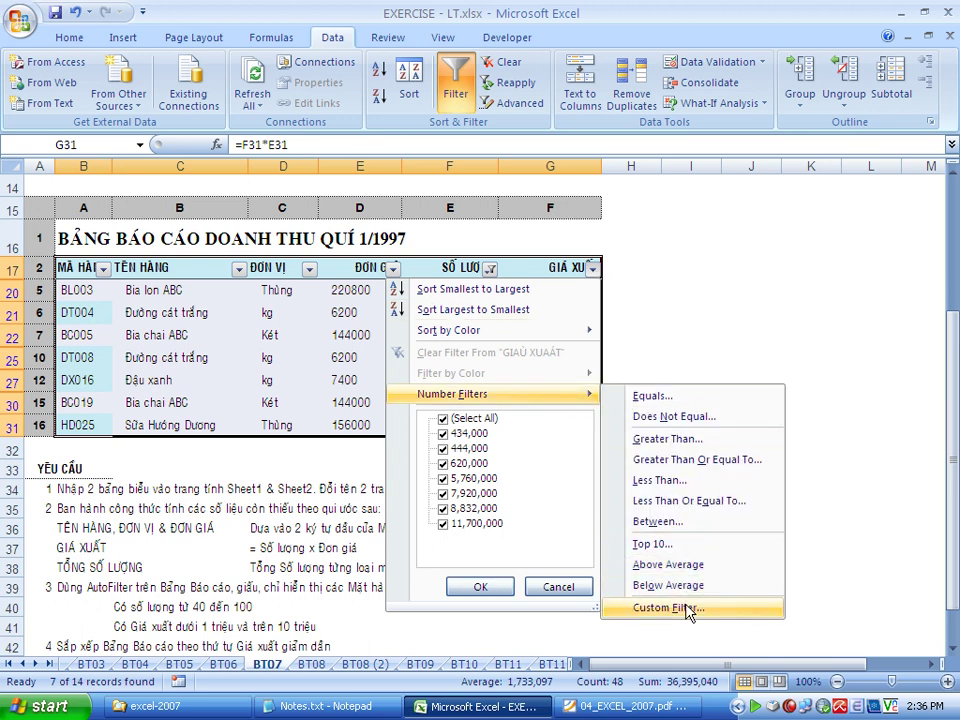
pyautogui.click(688, 608)
pyautogui.click(671, 301)
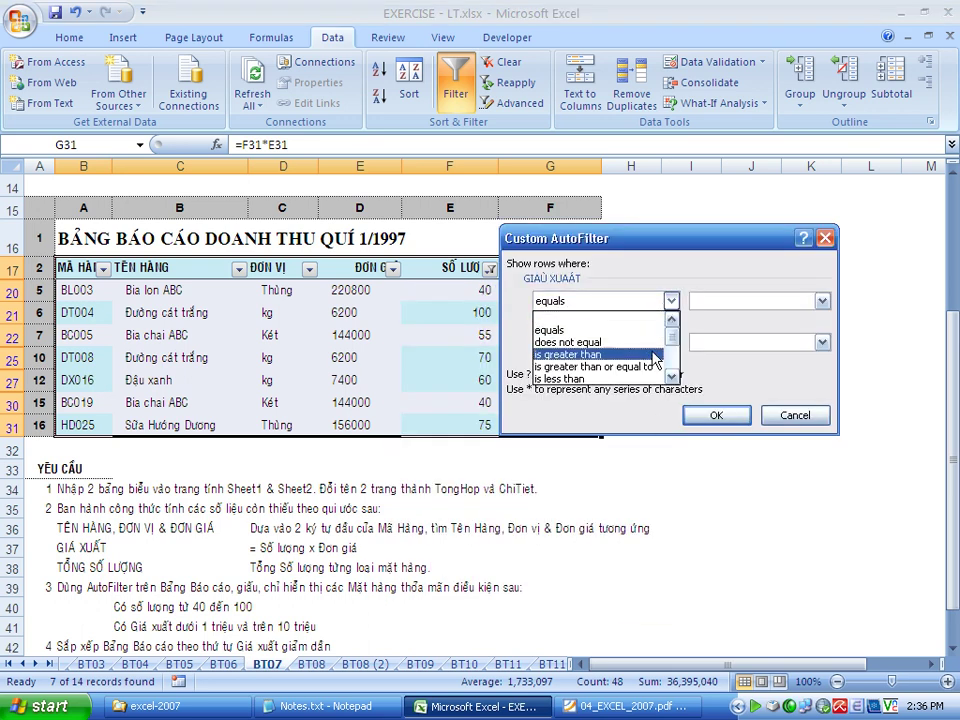
pyautogui.scroll(-1, 650, 350)
pyautogui.click(643, 364)
pyautogui.click(692, 302)
pyautogui.write('1000000')
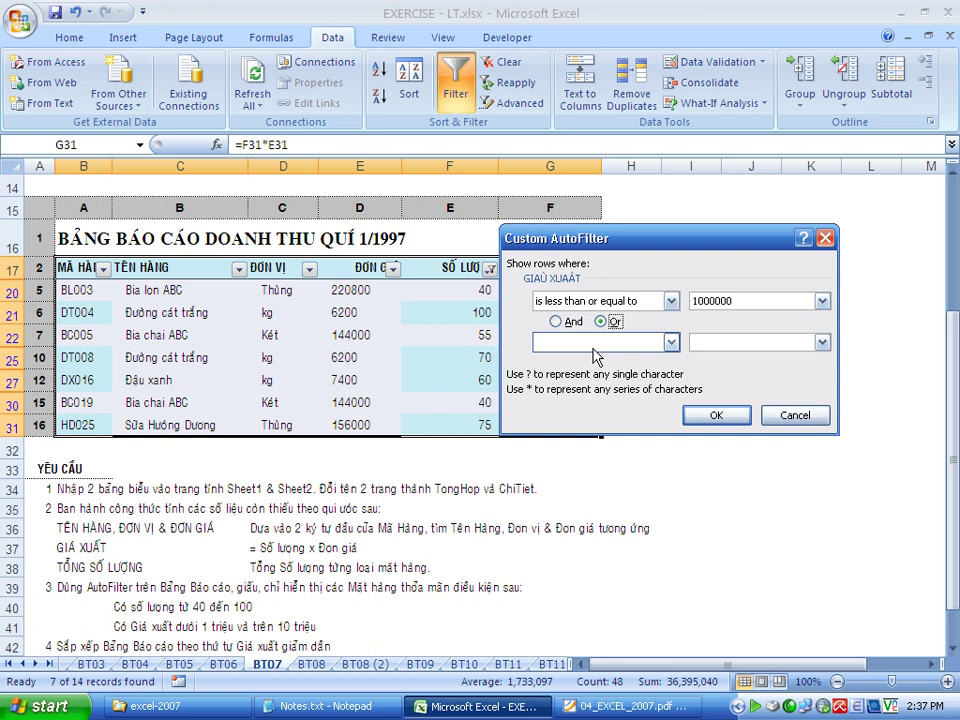
pyautogui.click(671, 343)
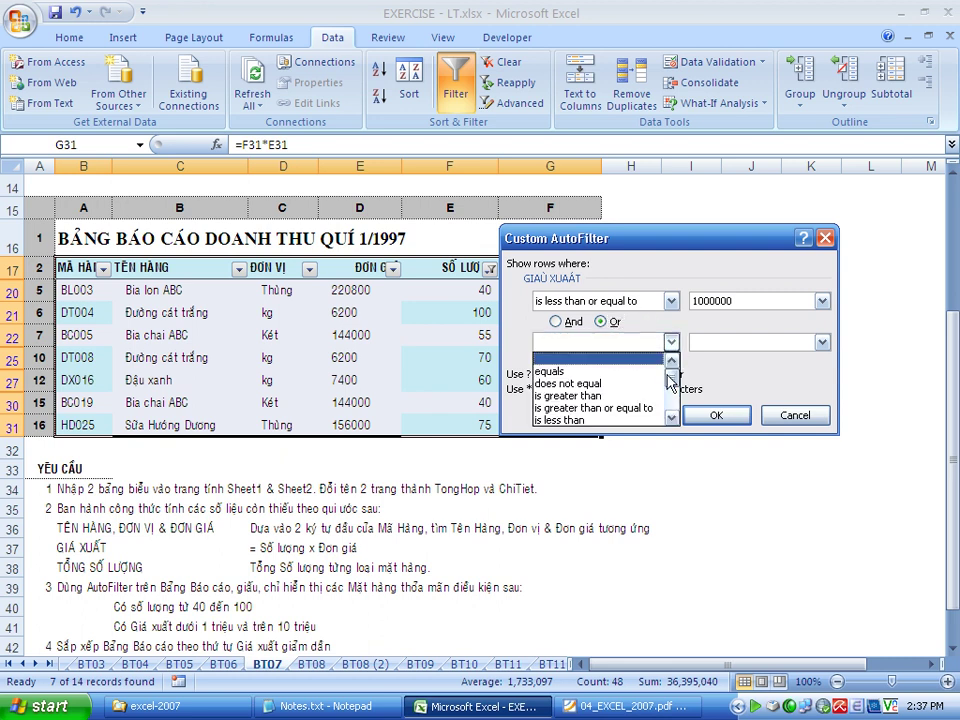
pyautogui.click(652, 408)
pyautogui.click(730, 343)
pyautogui.write('10000000')
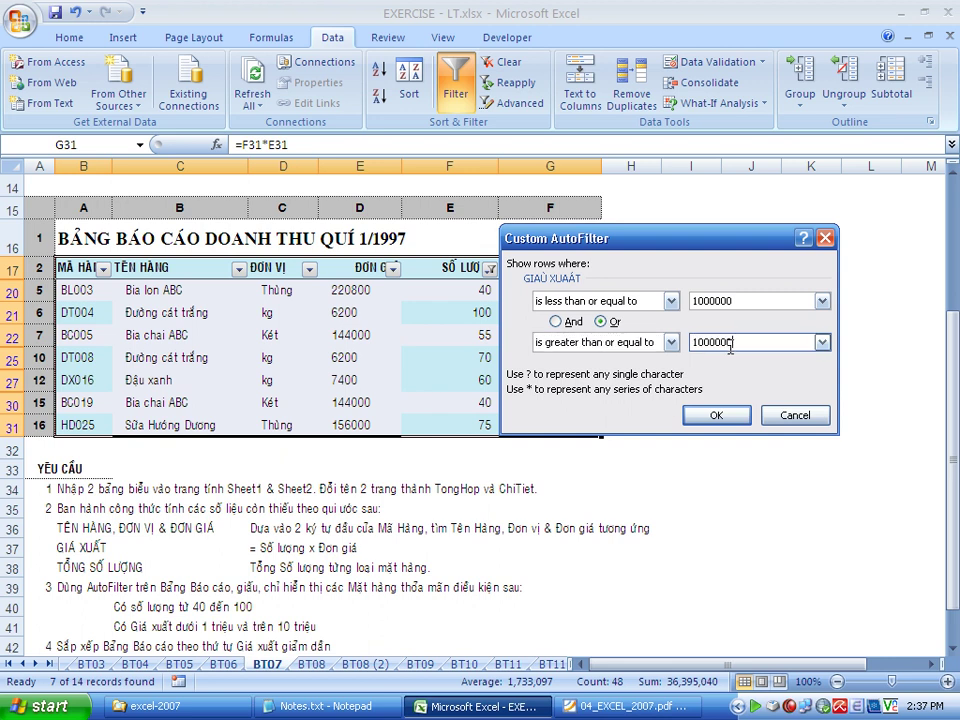
pyautogui.click(716, 416)
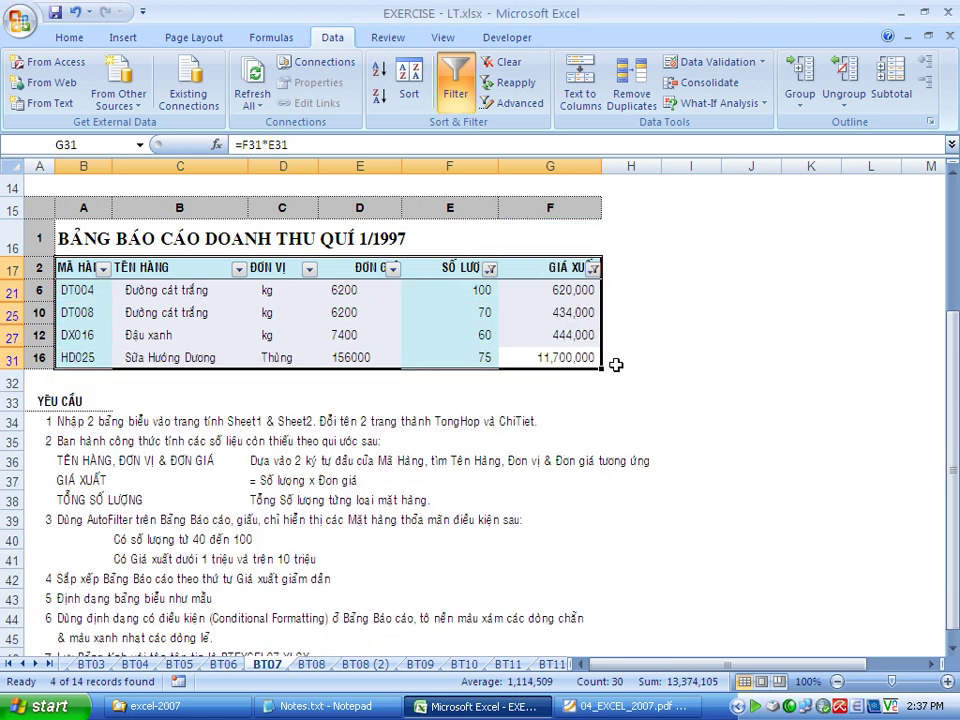
# Copy the filtered report table and paste its values only at J16.
pyautogui.click(573, 362)
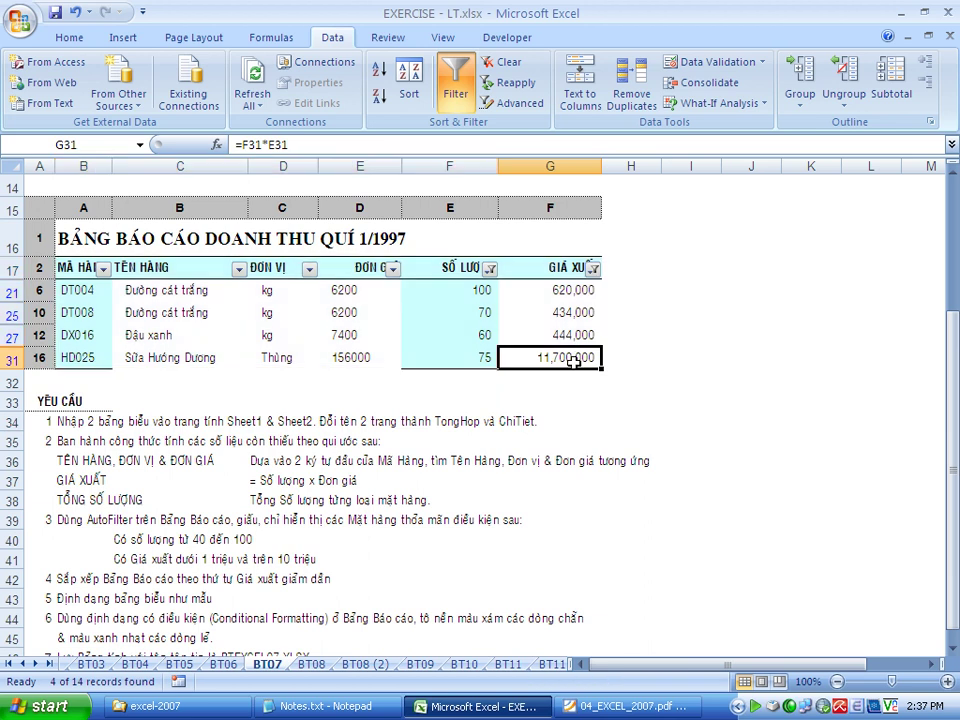
pyautogui.moveTo(573, 362); pyautogui.dragTo(62, 268)
pyautogui.rightClick(75, 312)
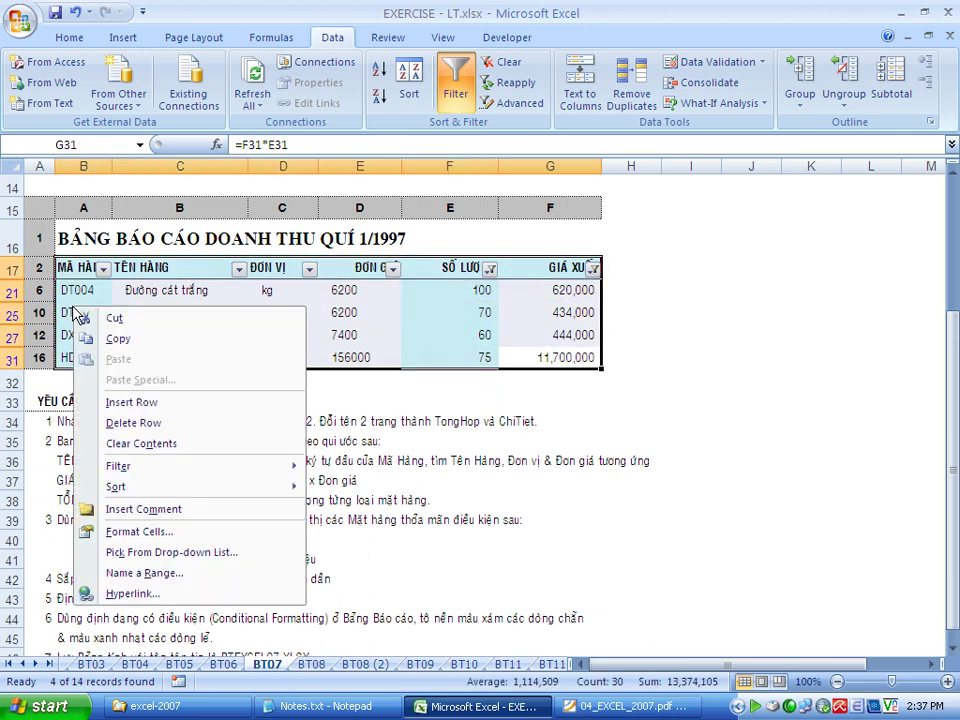
pyautogui.click(100, 339)
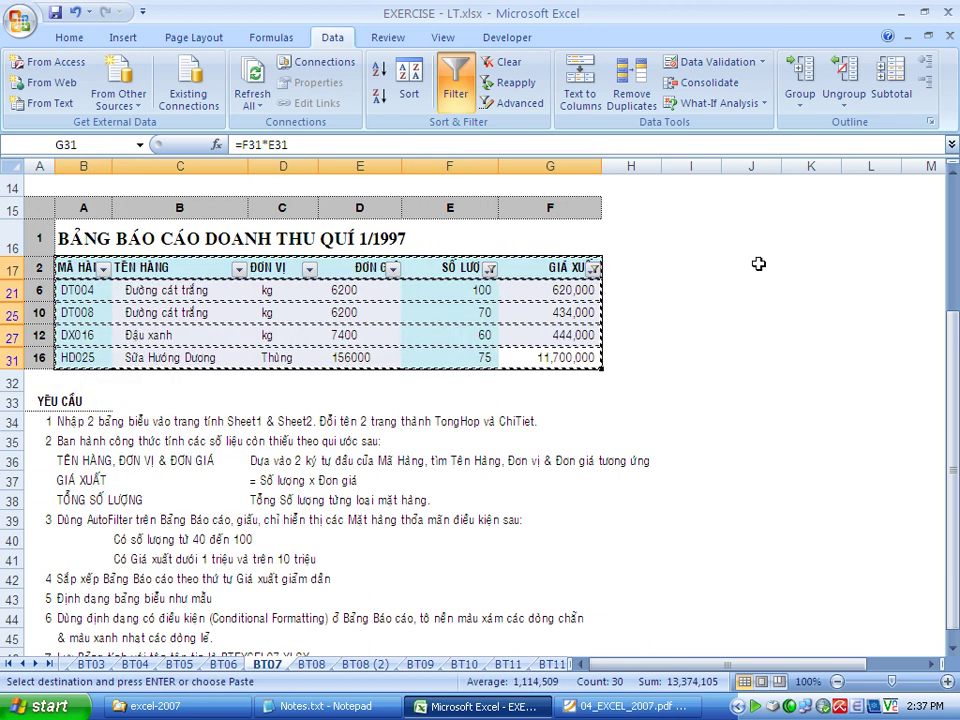
pyautogui.rightClick(763, 250)
pyautogui.click(797, 310)
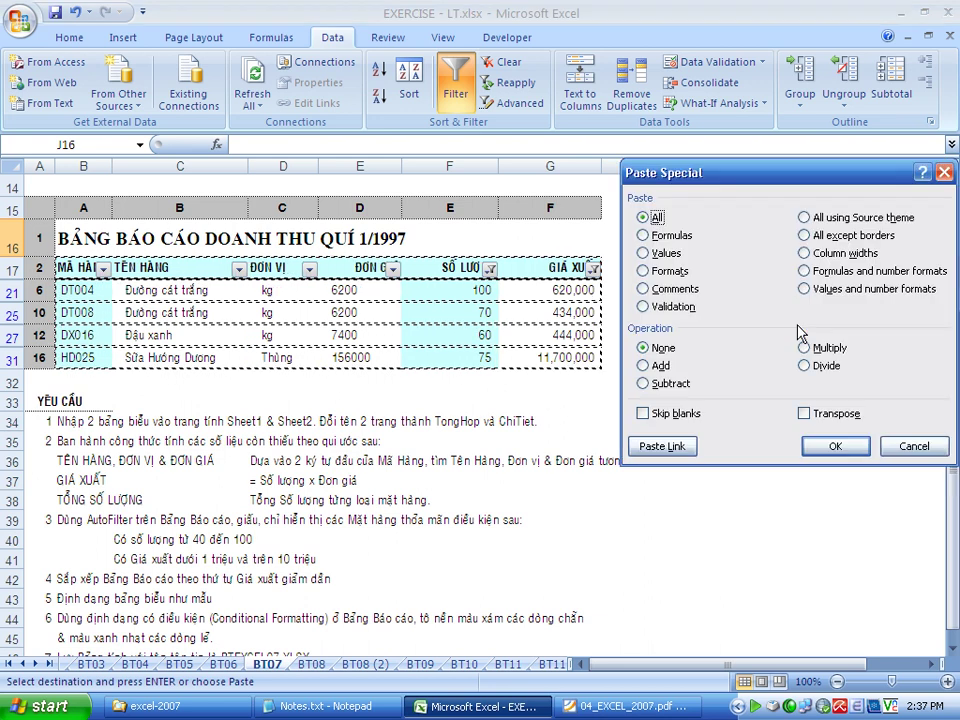
pyautogui.click(666, 253)
pyautogui.click(835, 446)
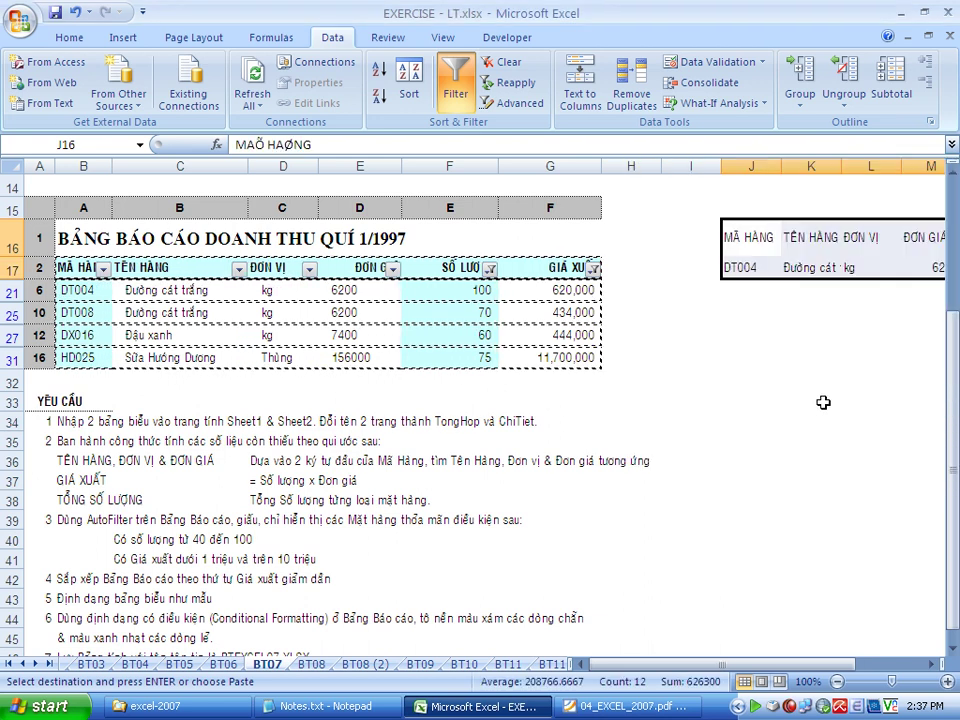
pyautogui.click(808, 275)
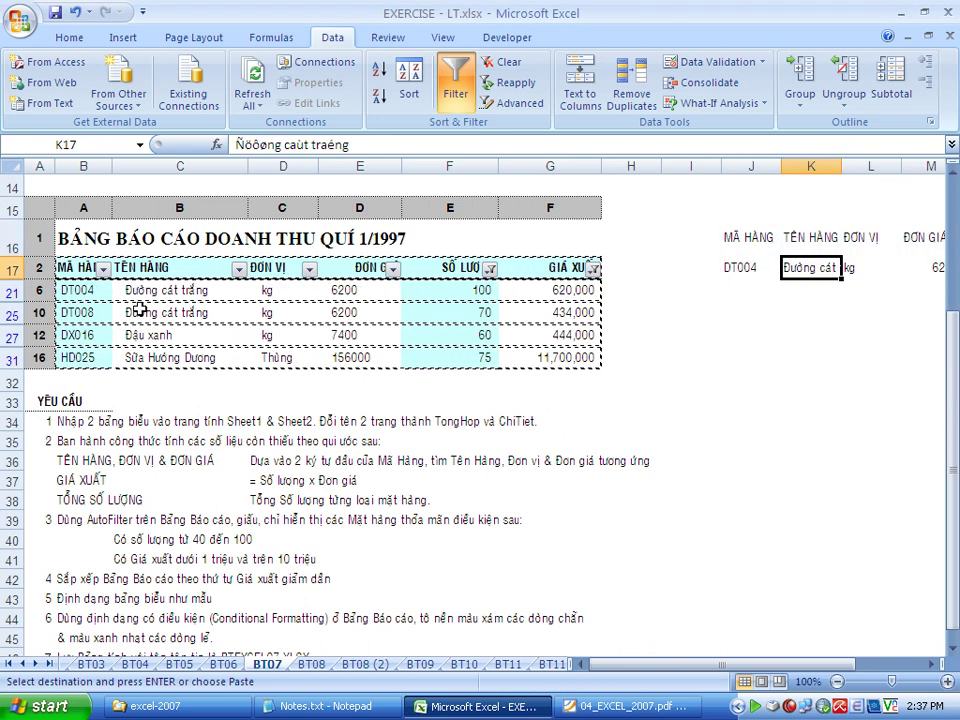
pyautogui.click(640, 342)
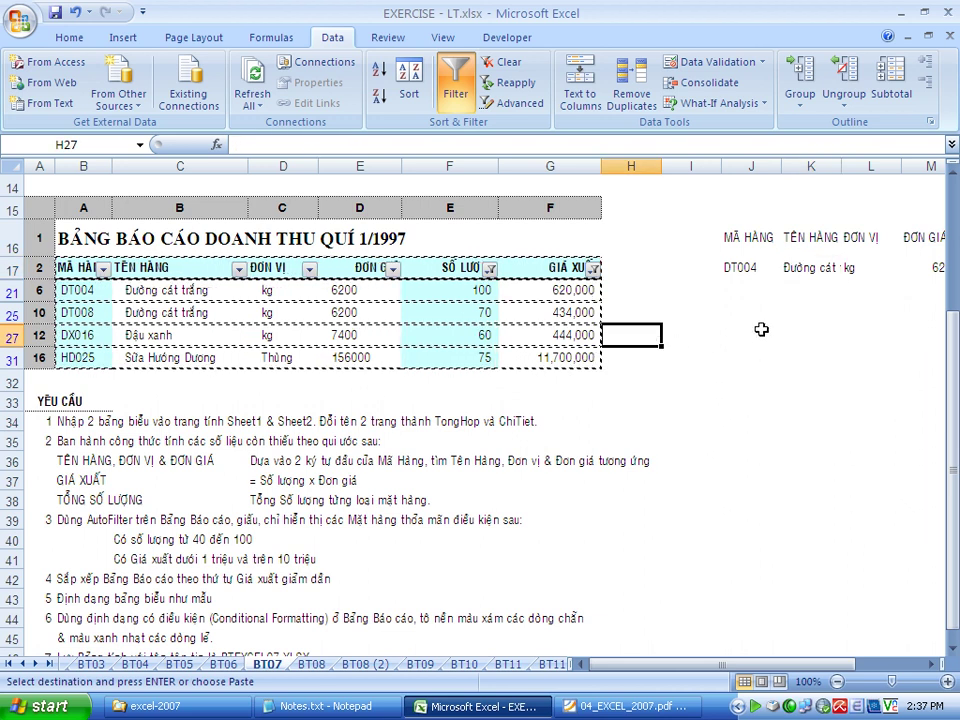
# Paste the copied header and HD025 row at J21.
pyautogui.rightClick(729, 296)
pyautogui.click(770, 355)
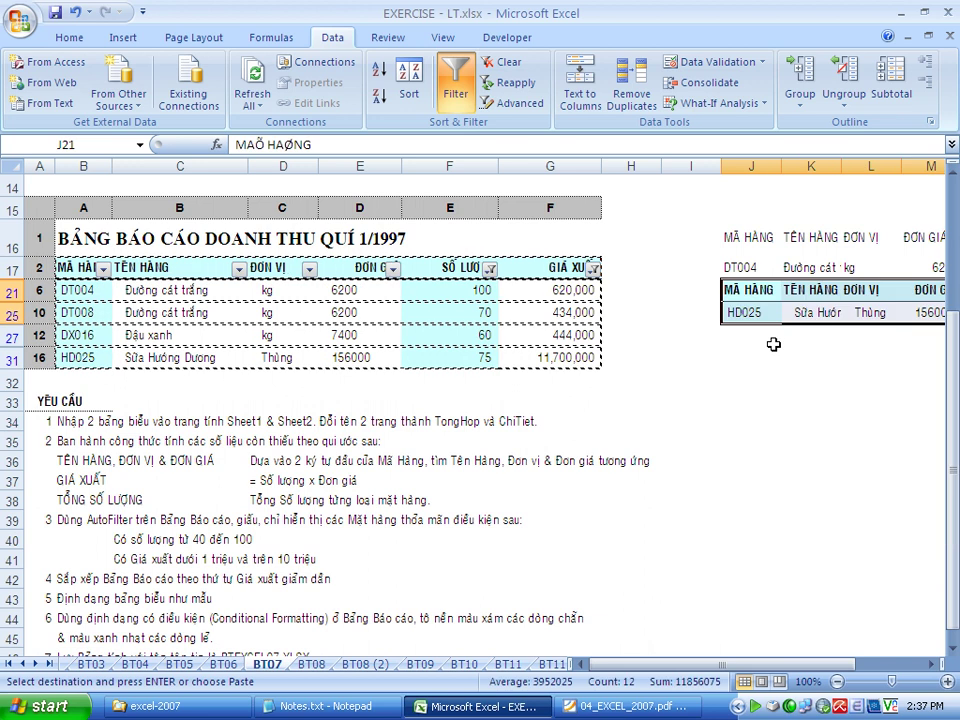
pyautogui.click(640, 336)
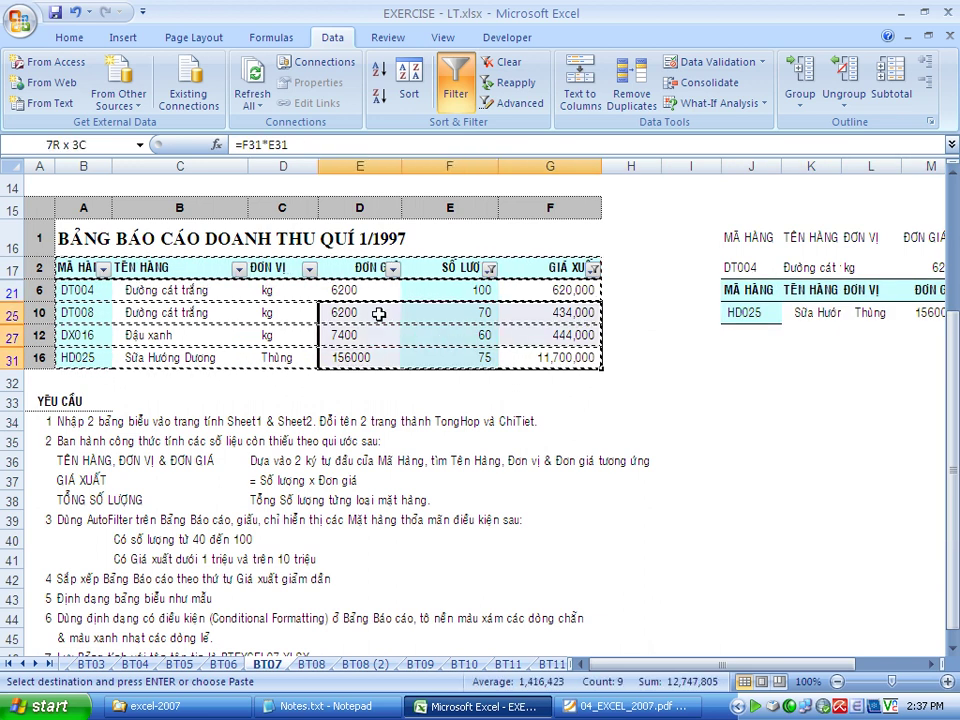
# Copy the report range A17:G31 and paste it starting at J32.
pyautogui.moveTo(595, 358); pyautogui.dragTo(43, 272)
pyautogui.rightClick(103, 301)
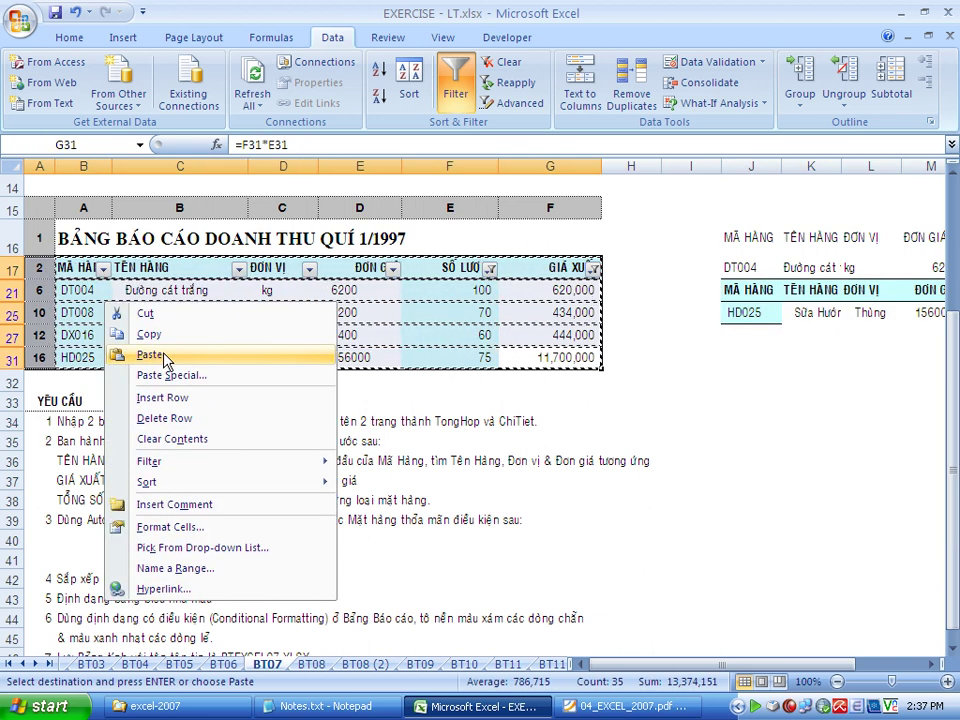
pyautogui.click(170, 336)
pyautogui.moveTo(558, 357)
pyautogui.mouseDown()
pyautogui.moveTo(262, 279)
pyautogui.moveTo(68, 272)
pyautogui.mouseUp()
pyautogui.hotkey('ctrl', 'c')
pyautogui.click(728, 380)
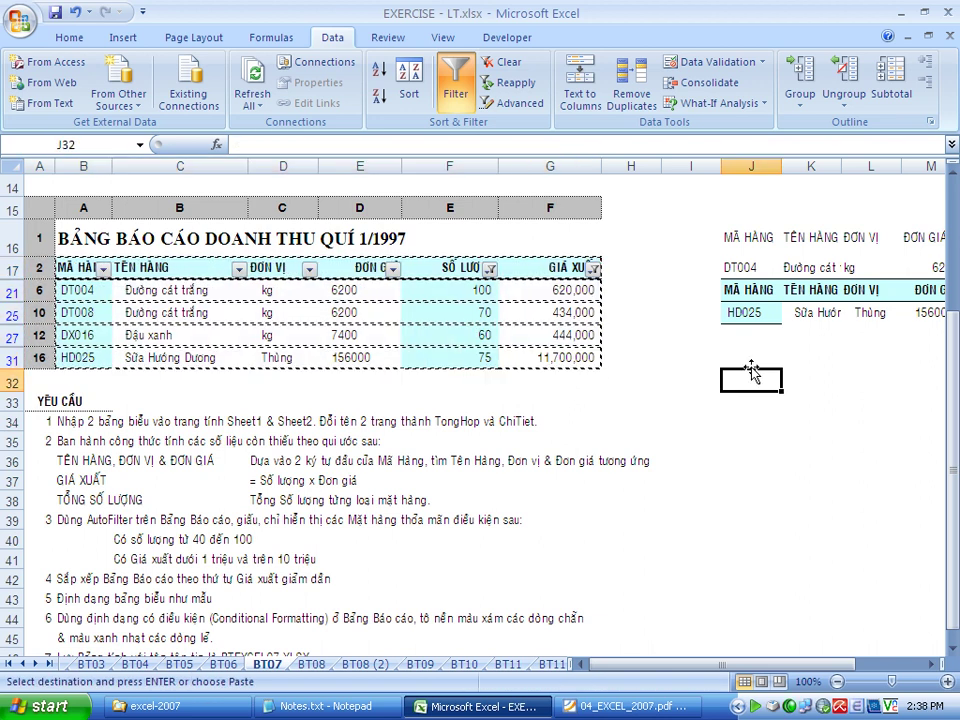
pyautogui.hotkey('ctrl', 'v')
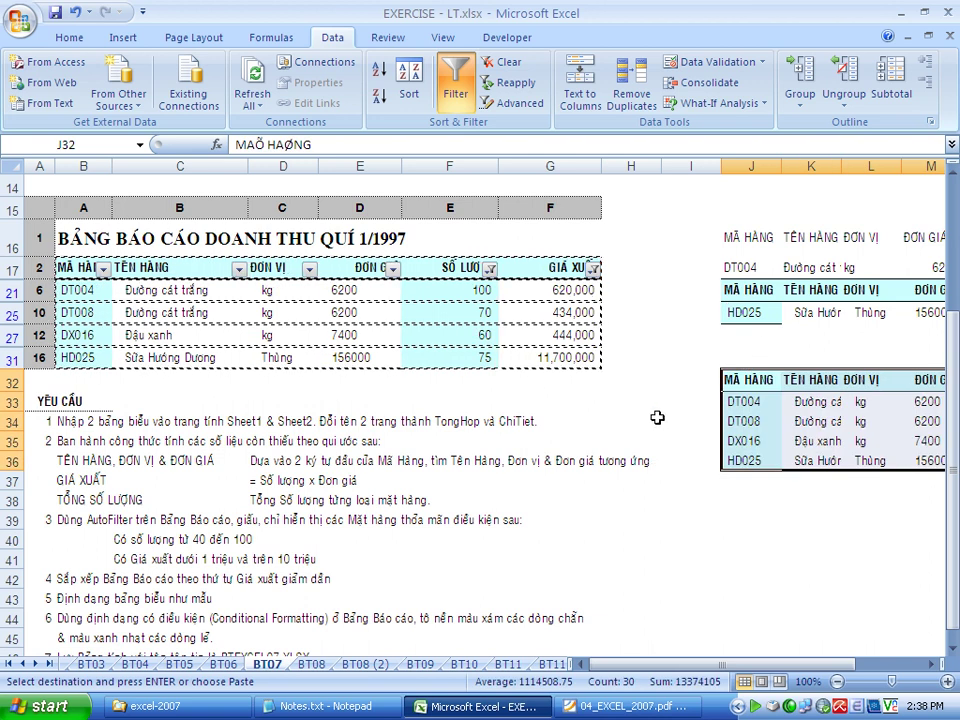
pyautogui.scroll(-1, 381, 549)
pyautogui.scroll(-1, 206, 513)
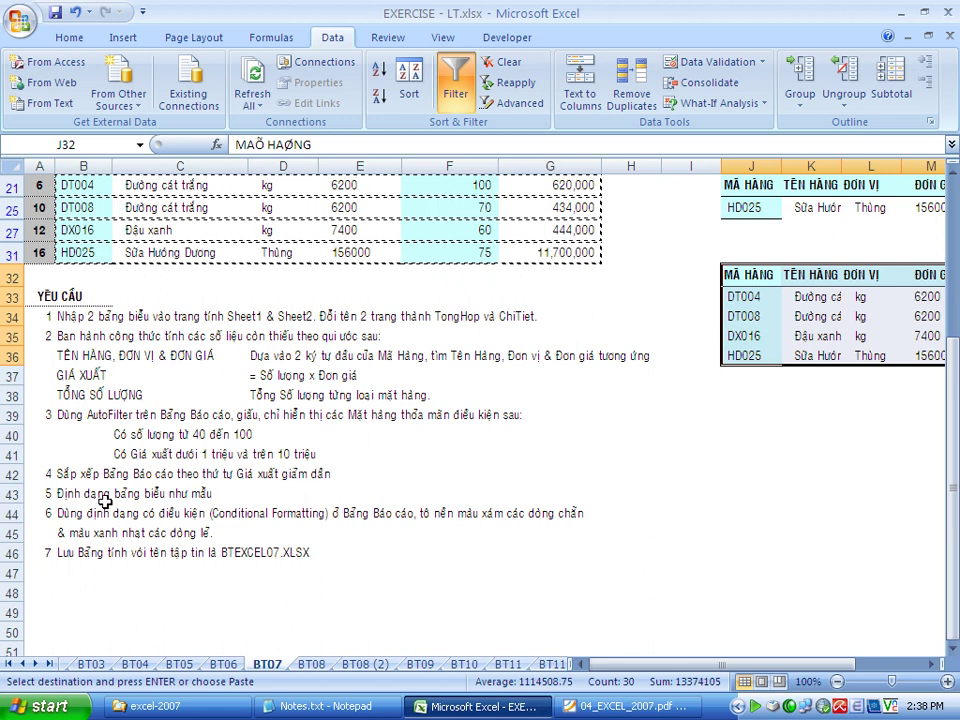
# Highlight the sorting requirement text in row 42.
pyautogui.click(66, 473)
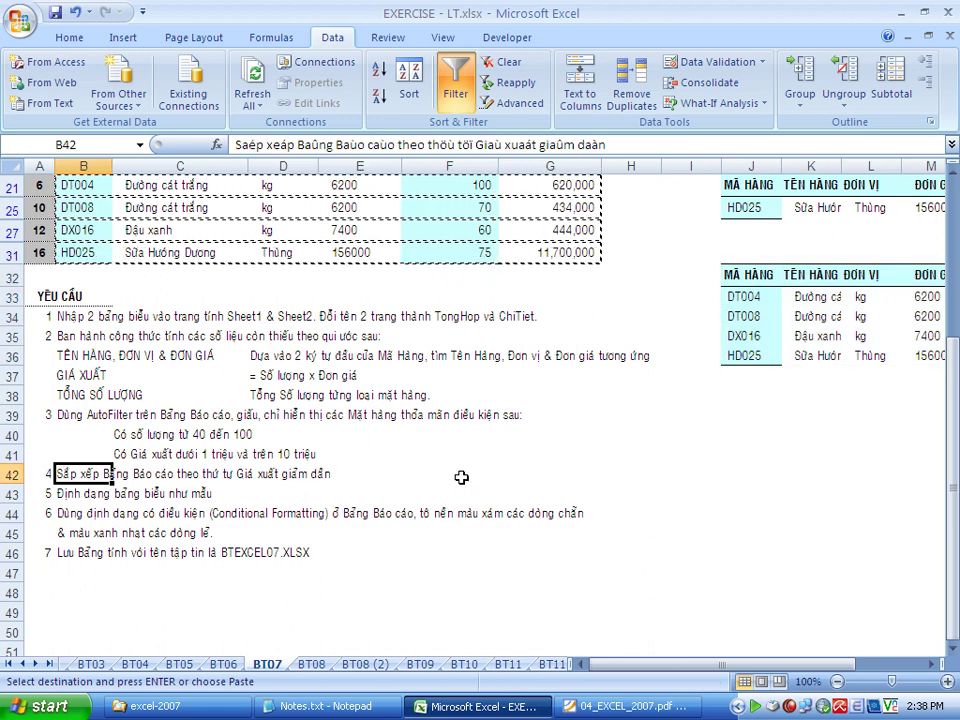
pyautogui.moveTo(56, 472); pyautogui.dragTo(286, 476)
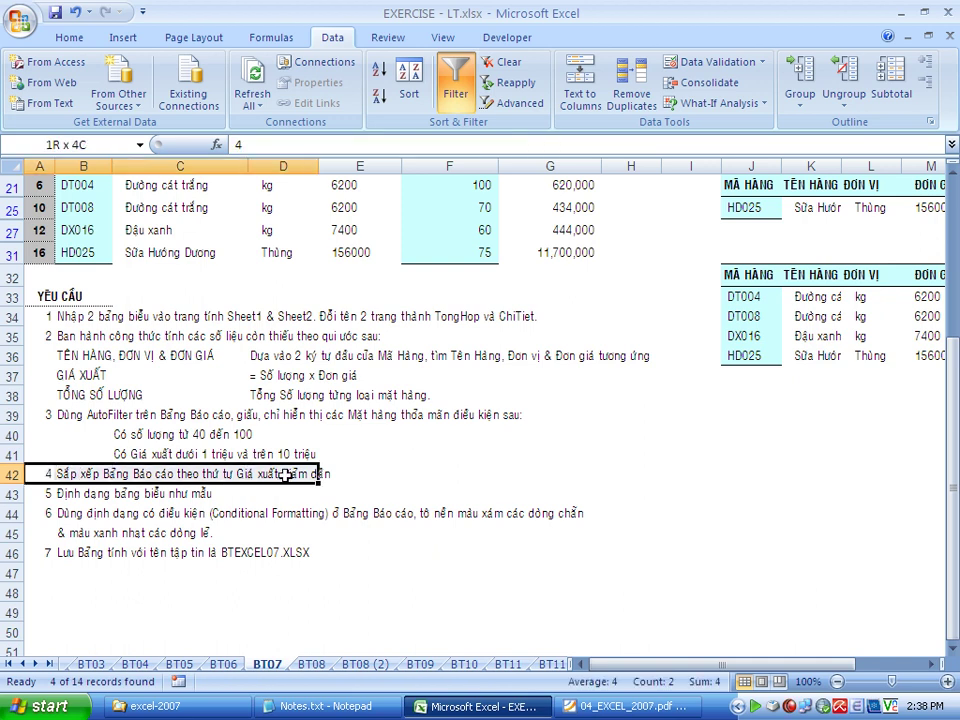
pyautogui.scroll(4, 448, 416)
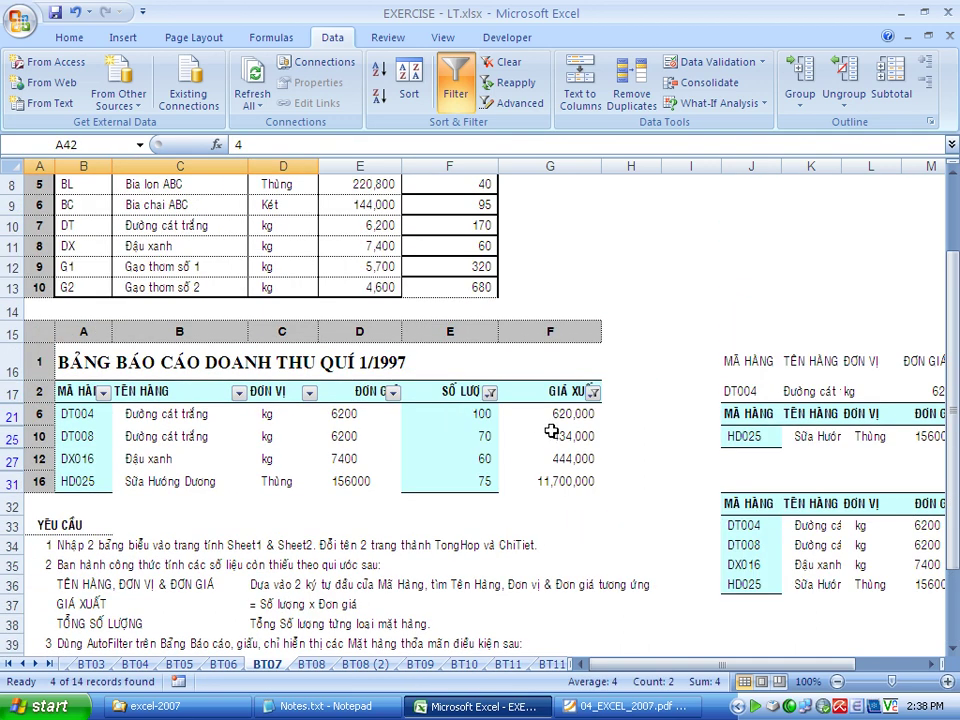
# Clear the SỐ LƯỢNG and GIÁ XUẤT filters and turn AutoFilter off.
pyautogui.click(490, 393)
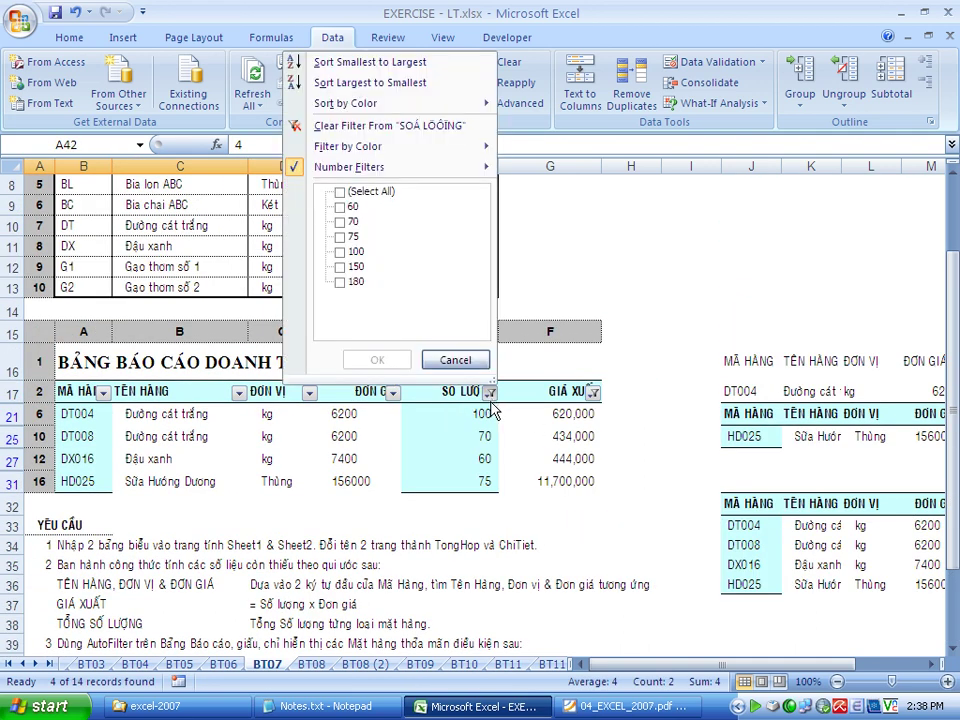
pyautogui.click(345, 127)
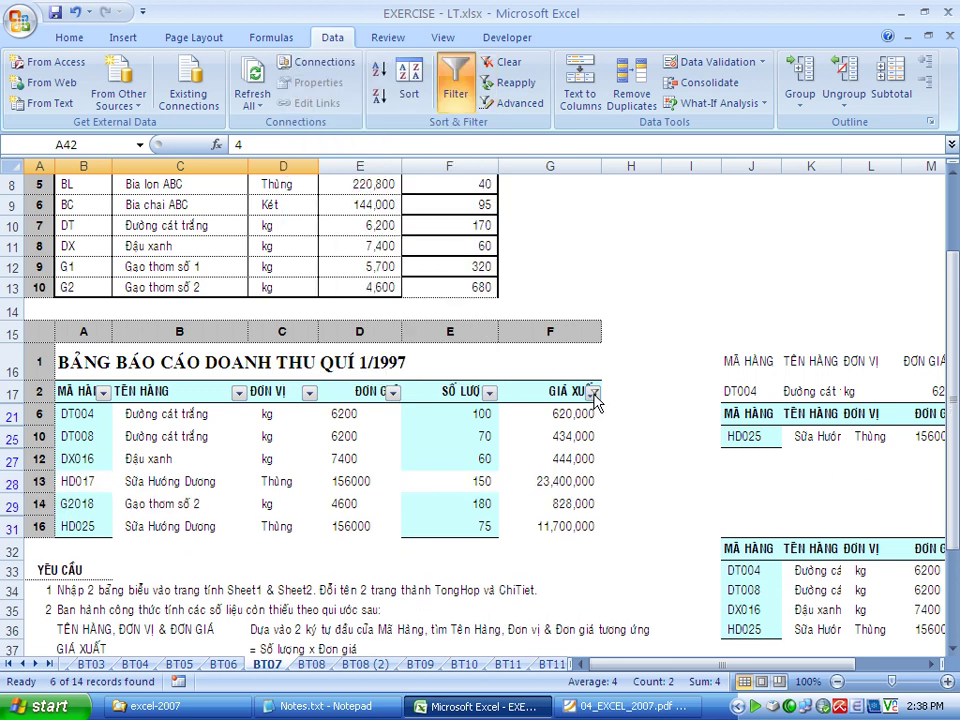
pyautogui.click(593, 393)
pyautogui.click(432, 124)
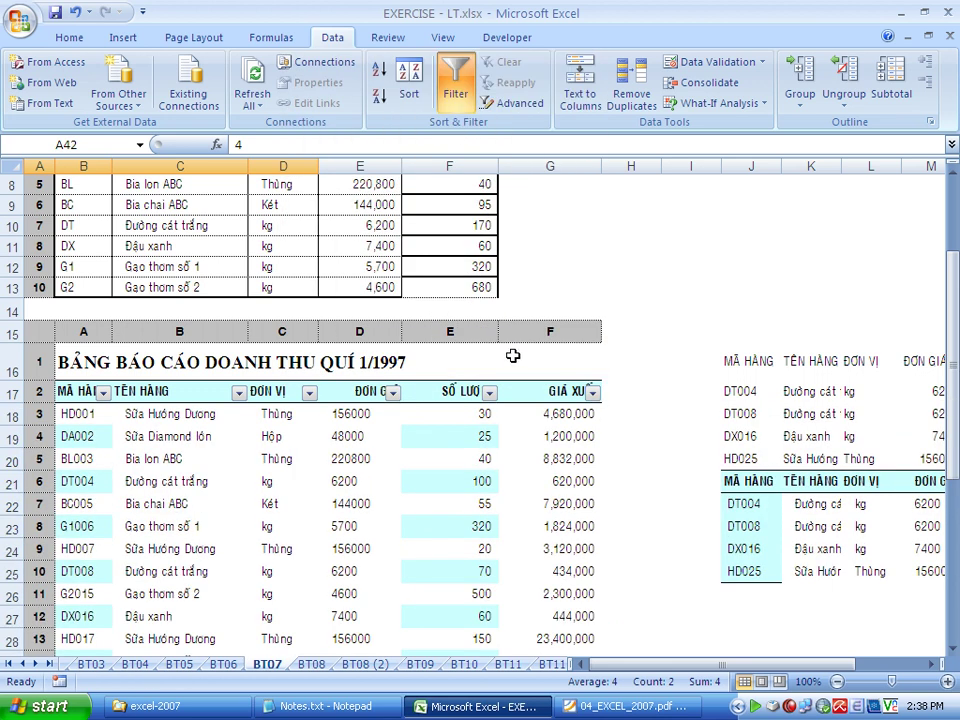
pyautogui.click(441, 100)
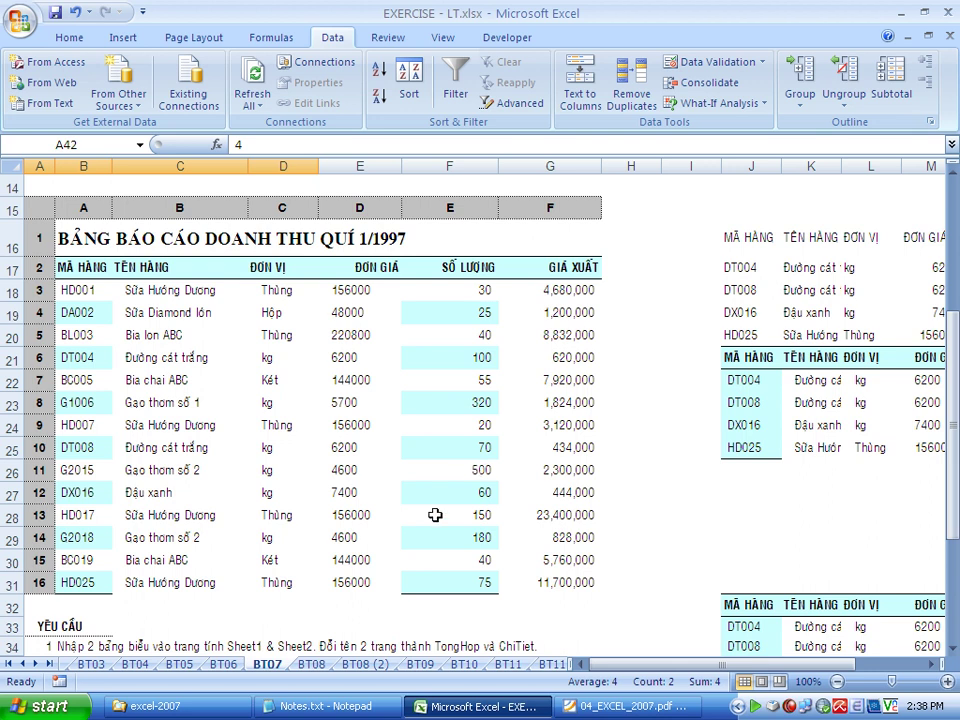
# Select the whole report table including its header row.
pyautogui.scroll(-4, 440, 540)
pyautogui.scroll(-1, 437, 548)
pyautogui.scroll(4, 437, 548)
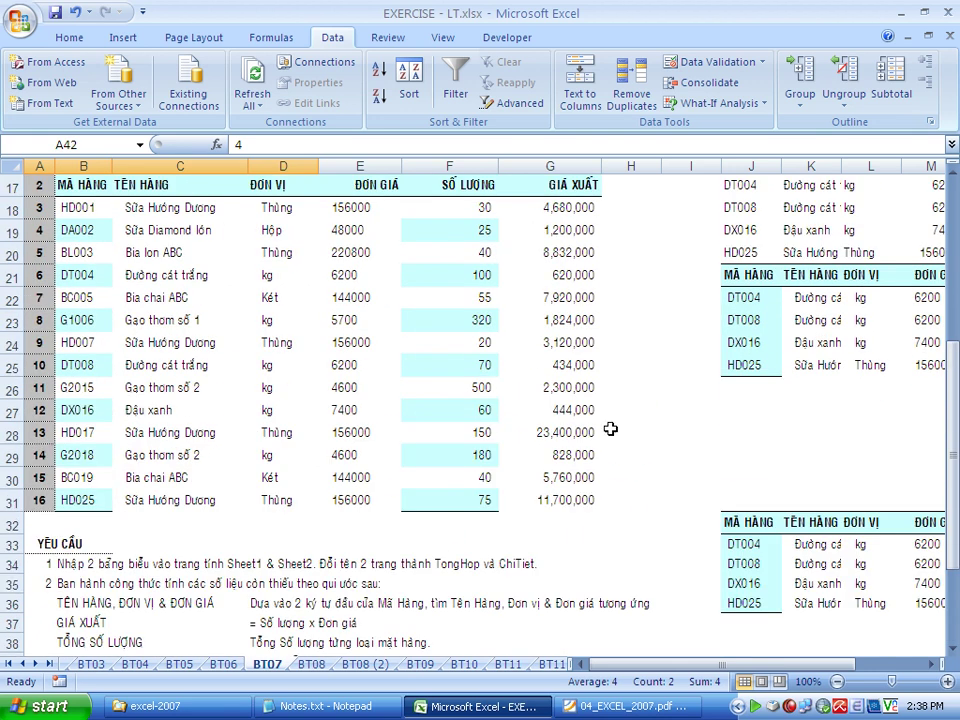
pyautogui.scroll(2, 570, 519)
pyautogui.click(586, 329)
pyautogui.moveTo(75, 329)
pyautogui.mouseDown()
pyautogui.moveTo(551, 655)
pyautogui.moveTo(540, 530)
pyautogui.mouseUp()
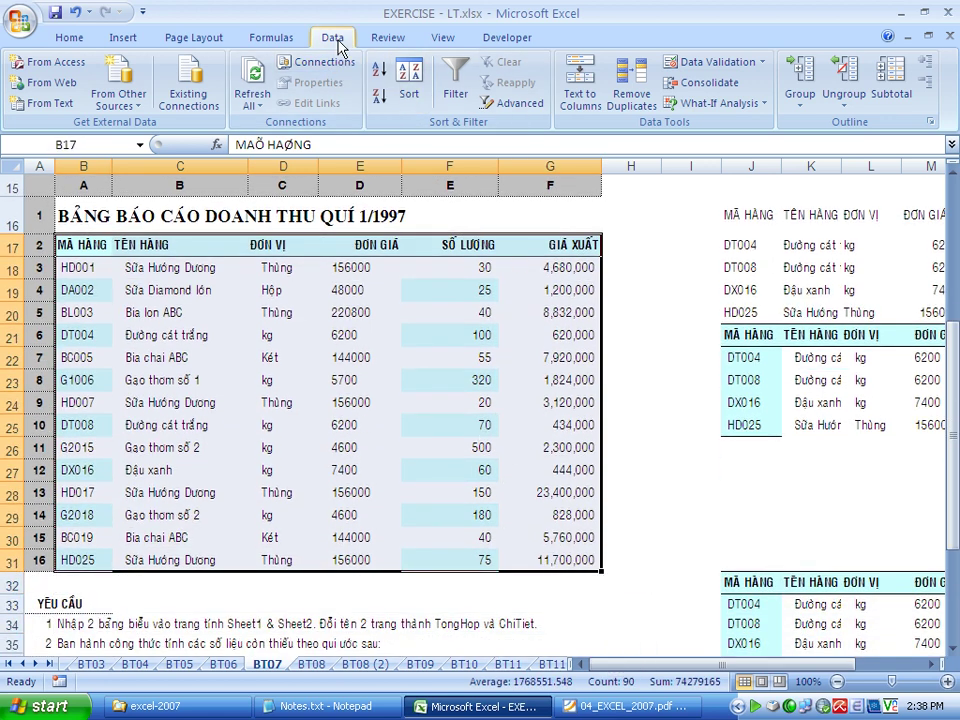
# Sort the table by GIÁ XUẤT on cell values, largest to smallest.
pyautogui.click(410, 94)
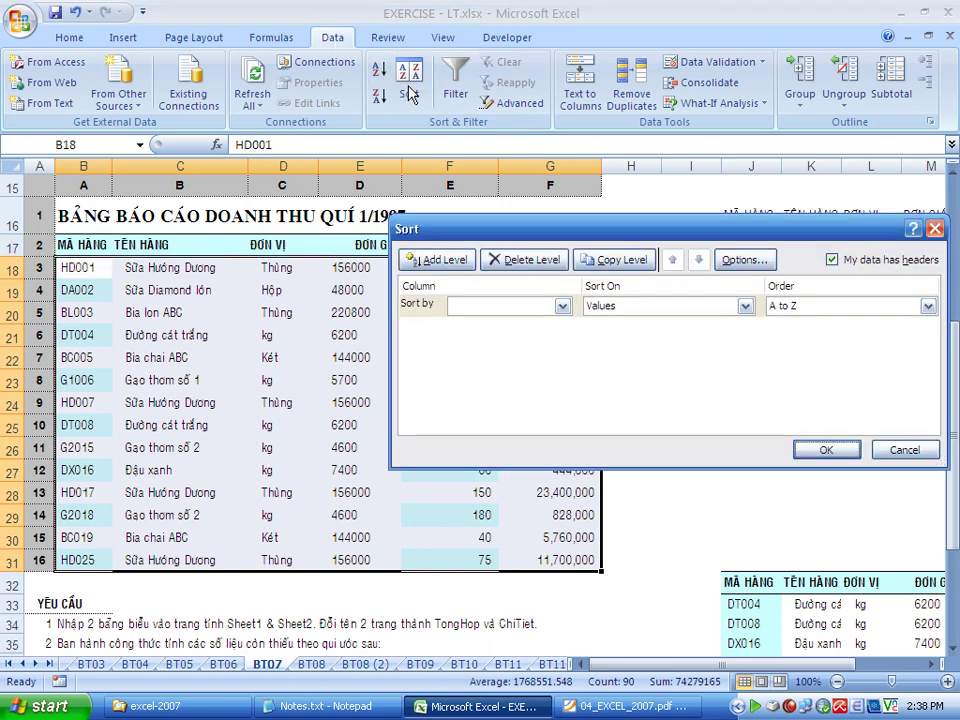
pyautogui.moveTo(590, 229); pyautogui.dragTo(828, 281)
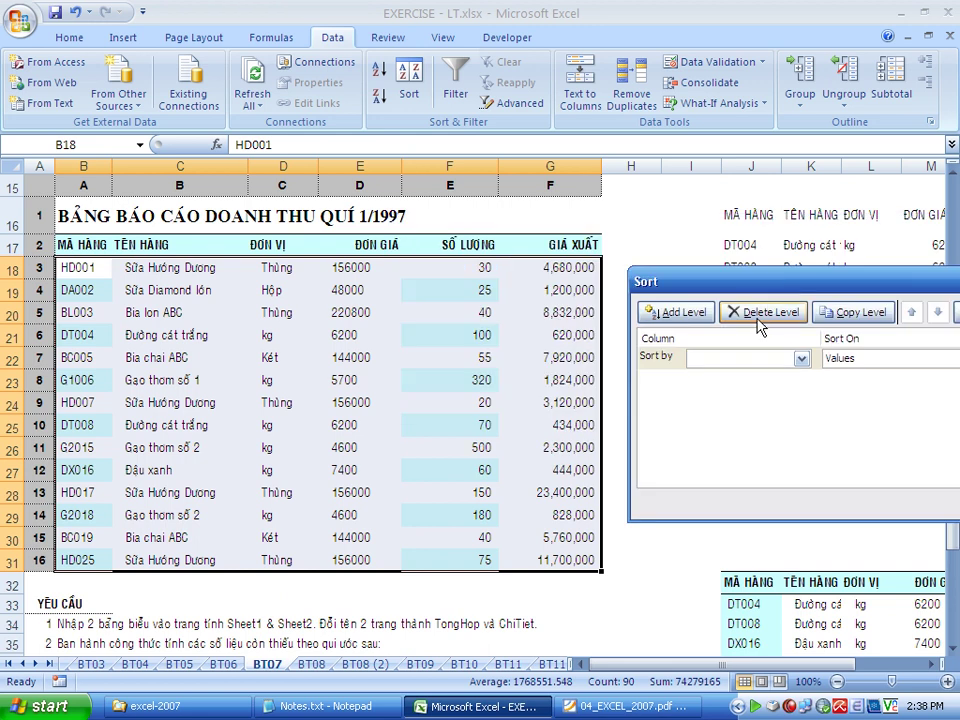
pyautogui.click(690, 358)
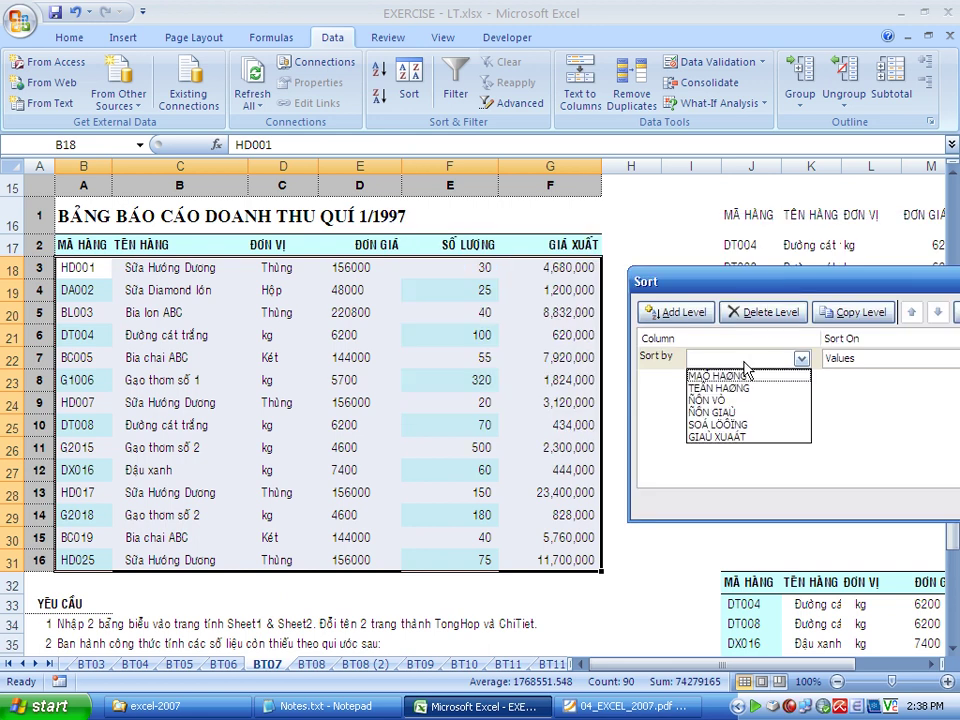
pyautogui.click(745, 437)
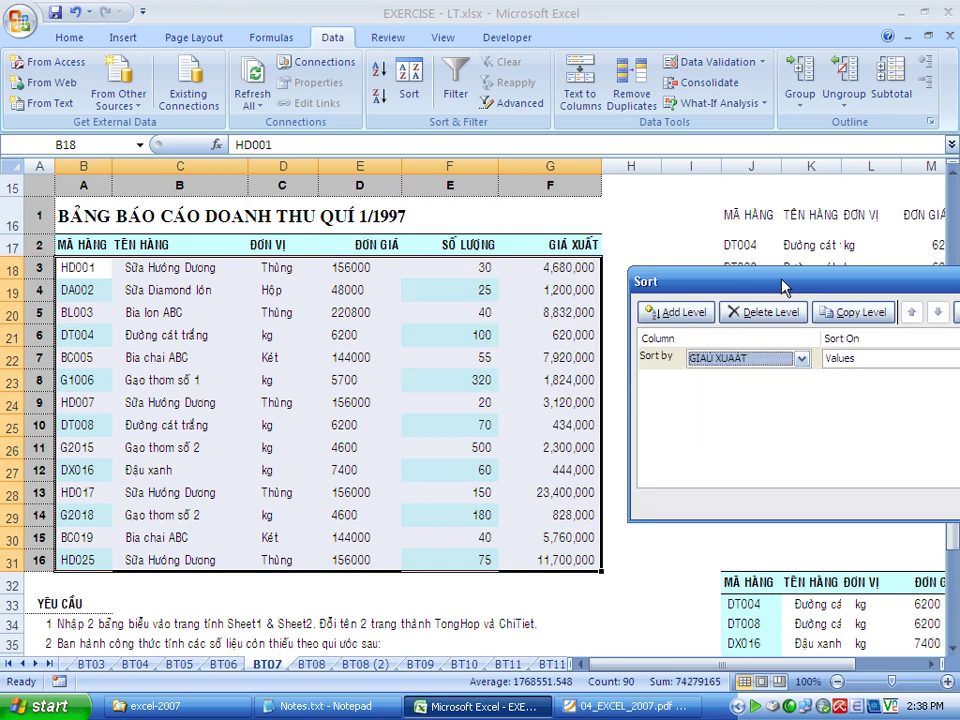
pyautogui.moveTo(784, 284); pyautogui.dragTo(418, 253)
pyautogui.click(703, 329)
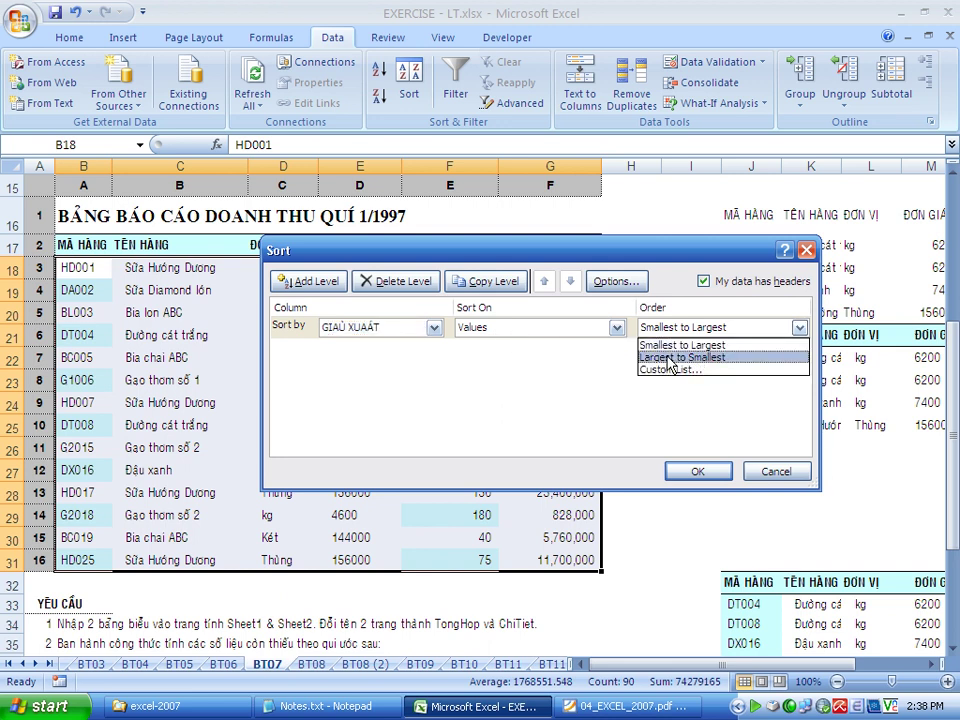
pyautogui.click(666, 358)
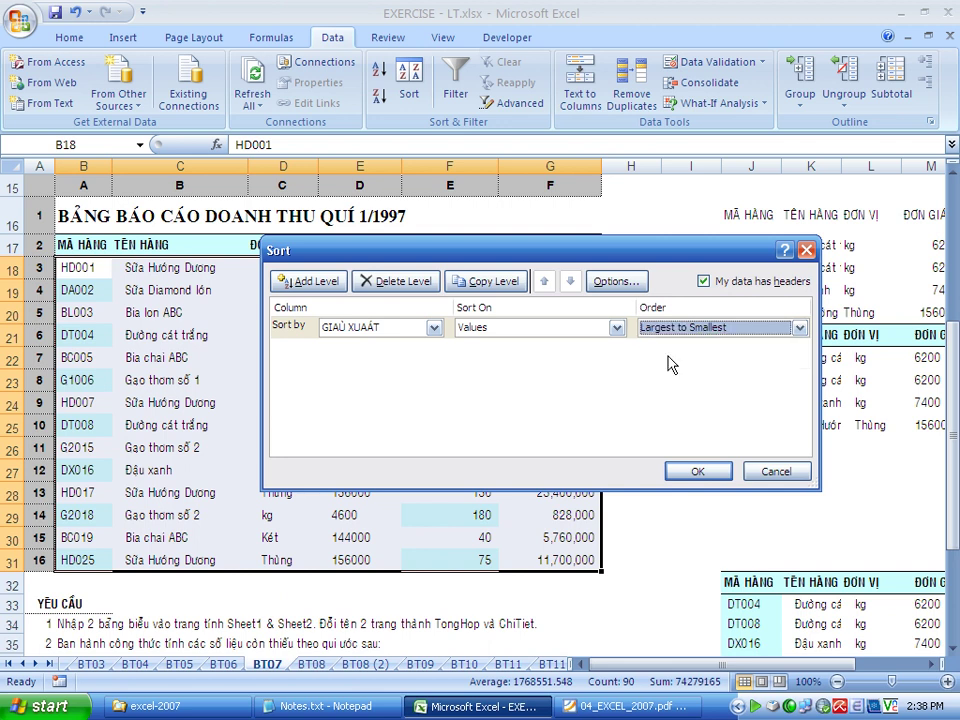
pyautogui.click(615, 329)
pyautogui.click(614, 333)
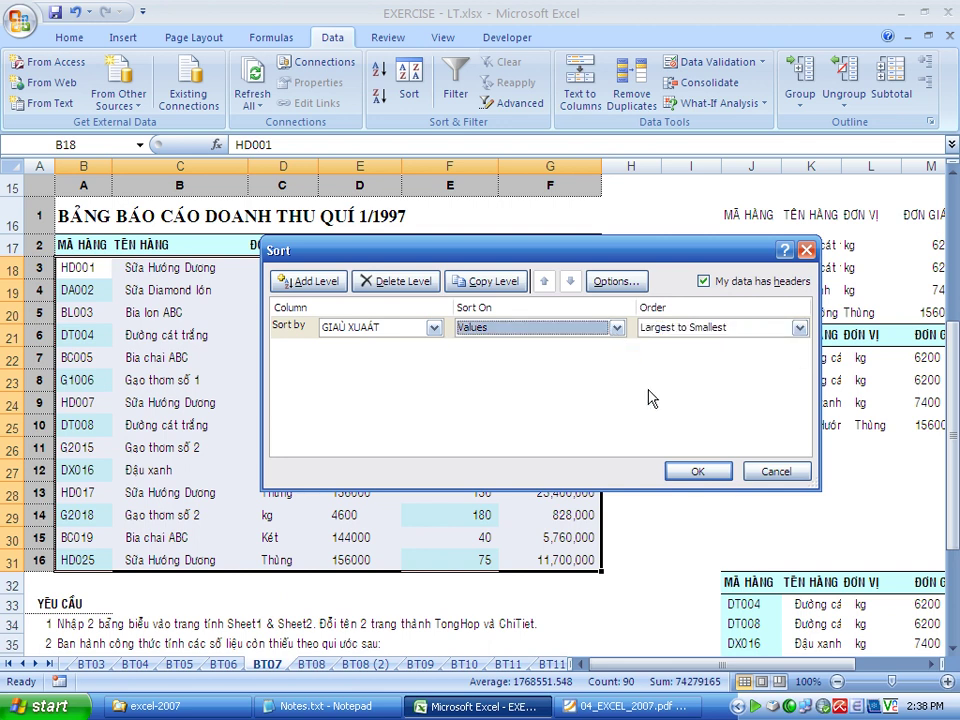
pyautogui.click(684, 472)
# Select the GIÁ XUẤT values to verify the order, then highlight the row 43 formatting requirement.
pyautogui.moveTo(565, 268)
pyautogui.mouseDown()
pyautogui.moveTo(581, 424)
pyautogui.moveTo(561, 540)
pyautogui.mouseUp()
pyautogui.scroll(-4, 440, 482)
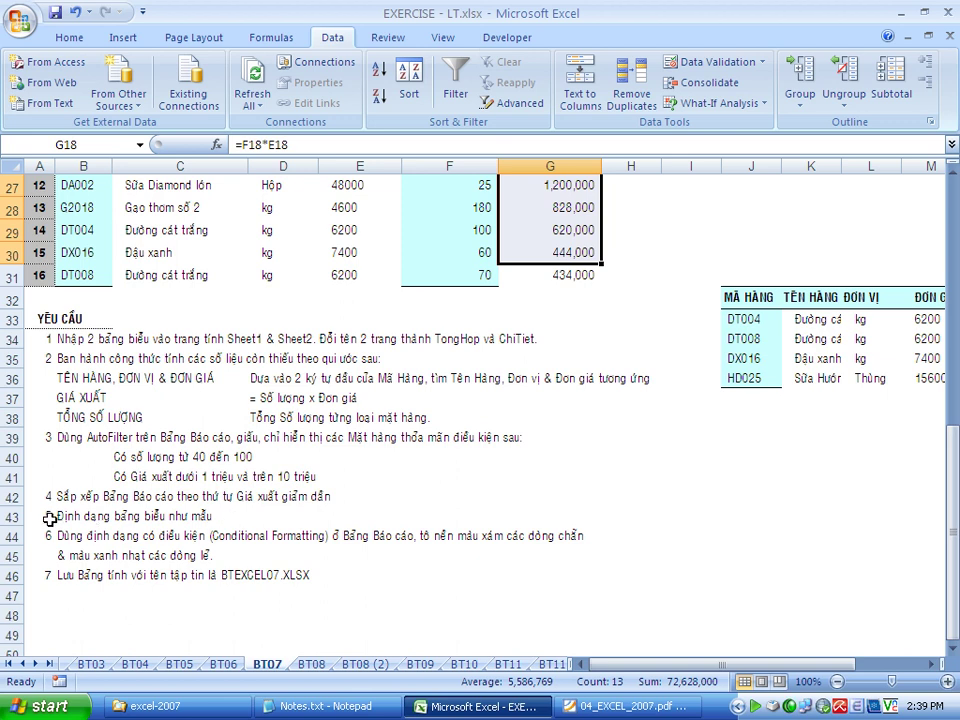
pyautogui.moveTo(45, 516); pyautogui.dragTo(205, 513)
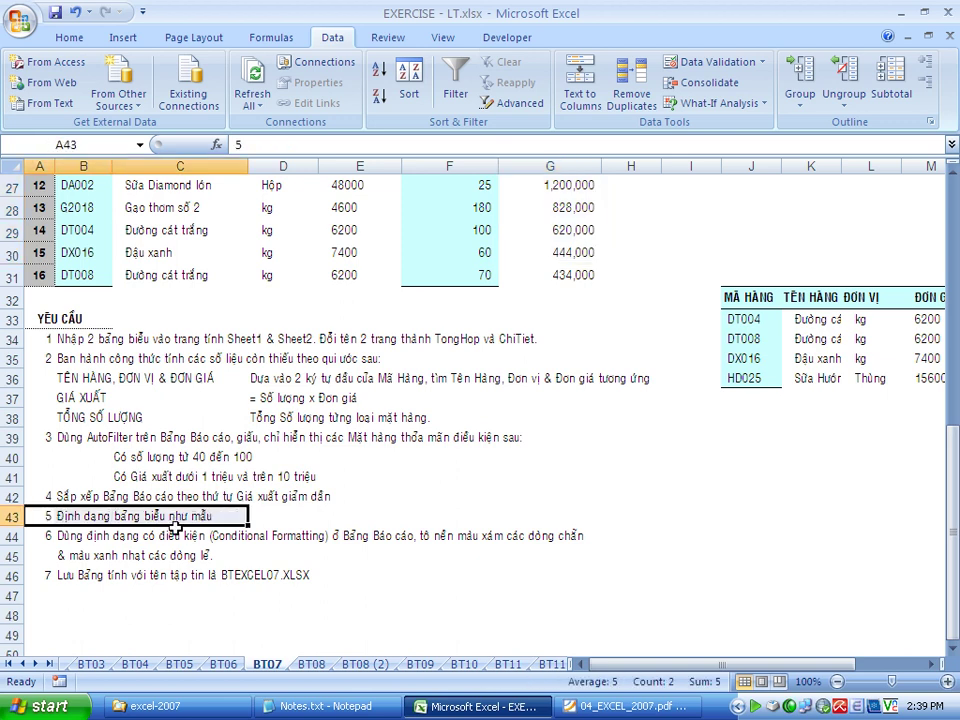
pyautogui.moveTo(40, 537); pyautogui.dragTo(540, 541)
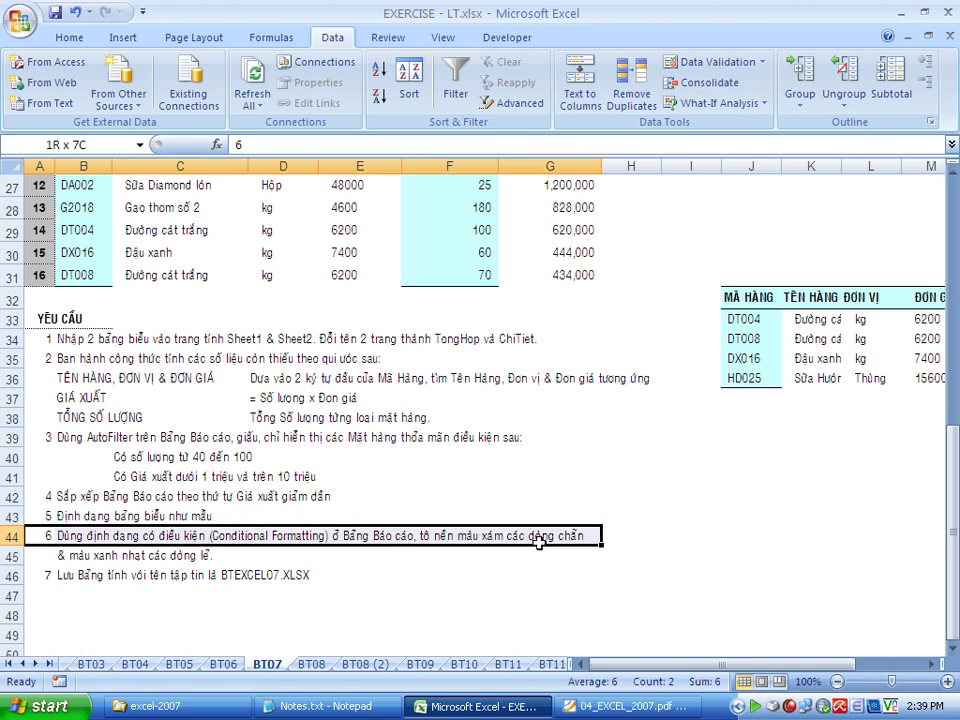
pyautogui.moveTo(540, 541); pyautogui.dragTo(535, 540)
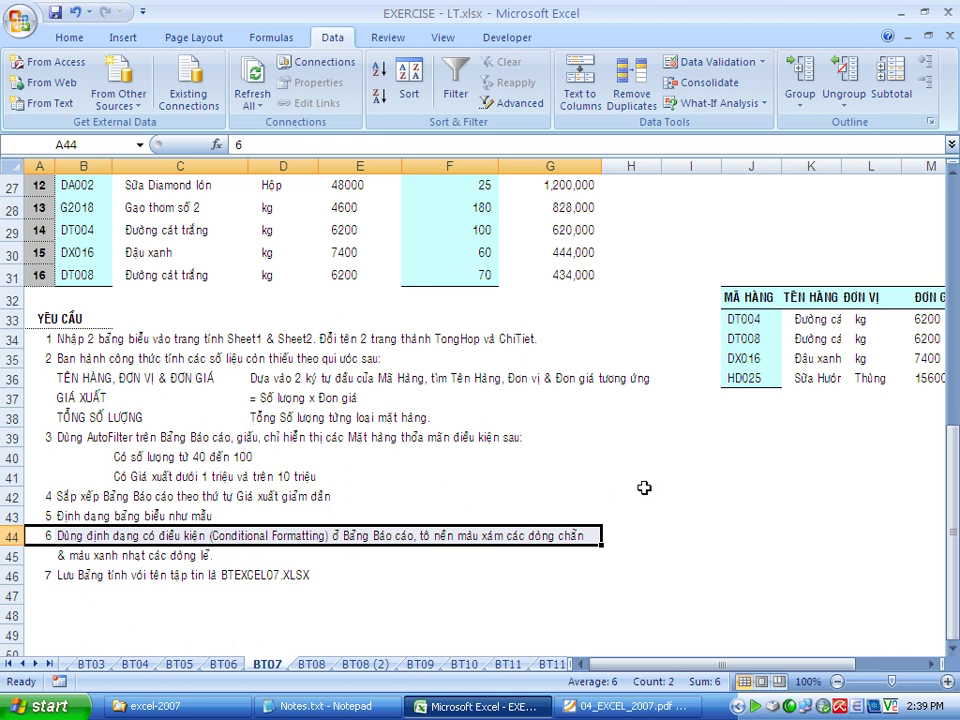
pyautogui.scroll(1, 476, 530)
pyautogui.scroll(3, 400, 522)
pyautogui.scroll(2, 343, 518)
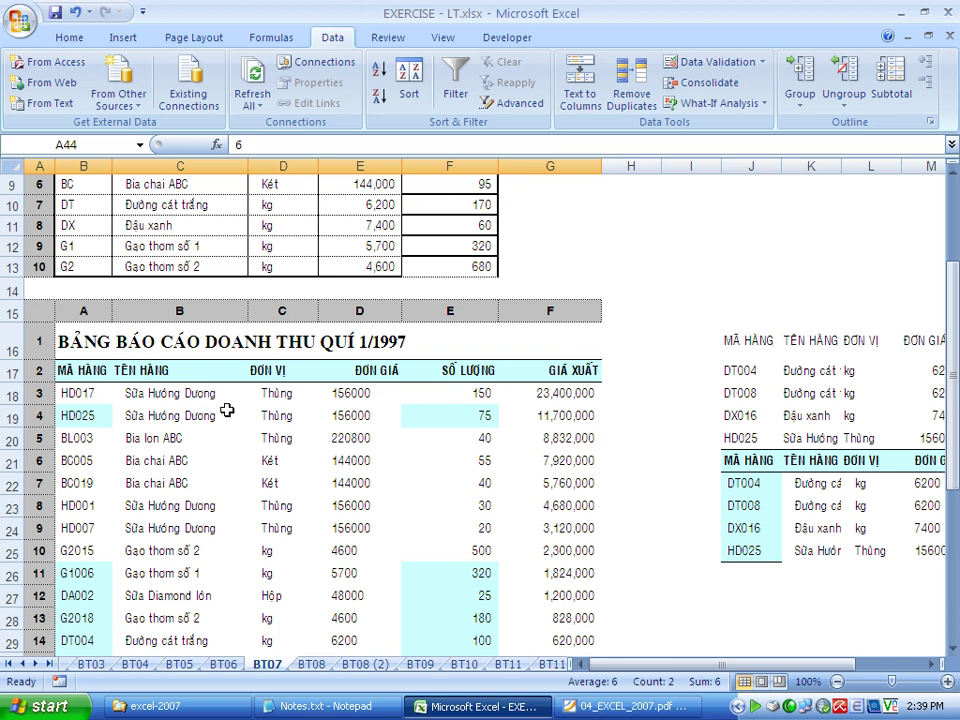
pyautogui.click(539, 290)
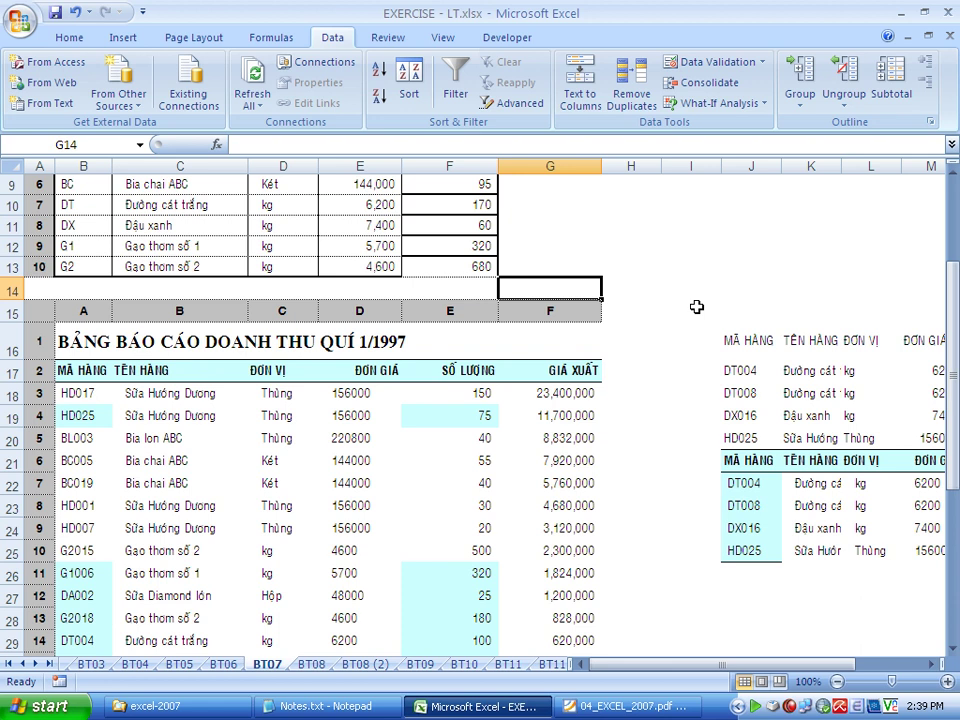
# Enter =ROW() in H4, which returns 4.
pyautogui.scroll(2, 690, 310)
pyautogui.scroll(1, 666, 328)
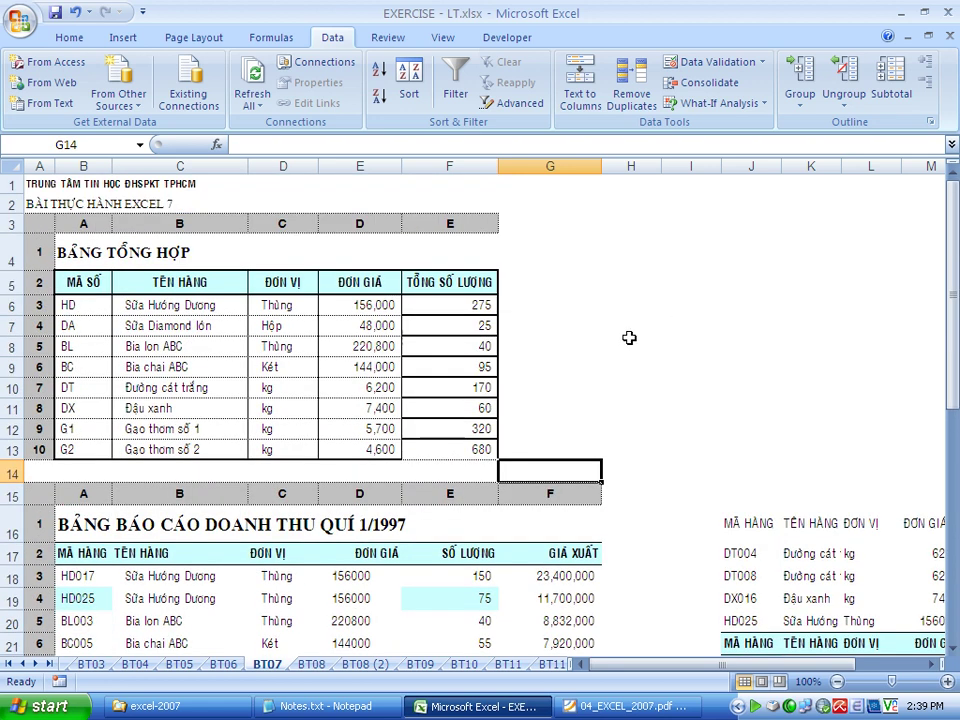
pyautogui.click(645, 262)
pyautogui.write('=row()')
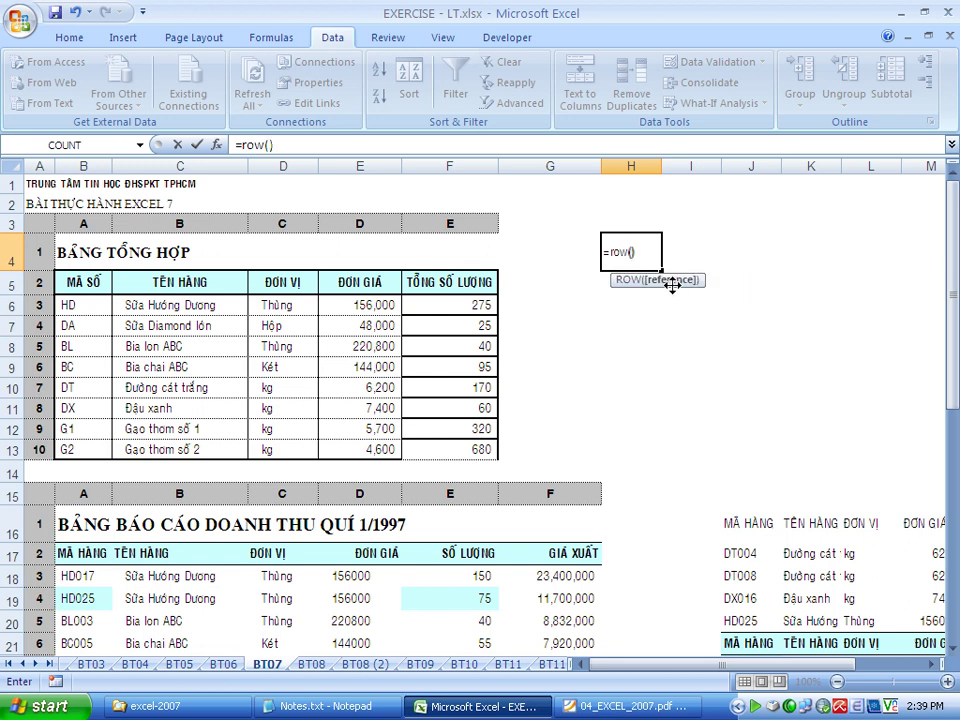
pyautogui.click(640, 252)
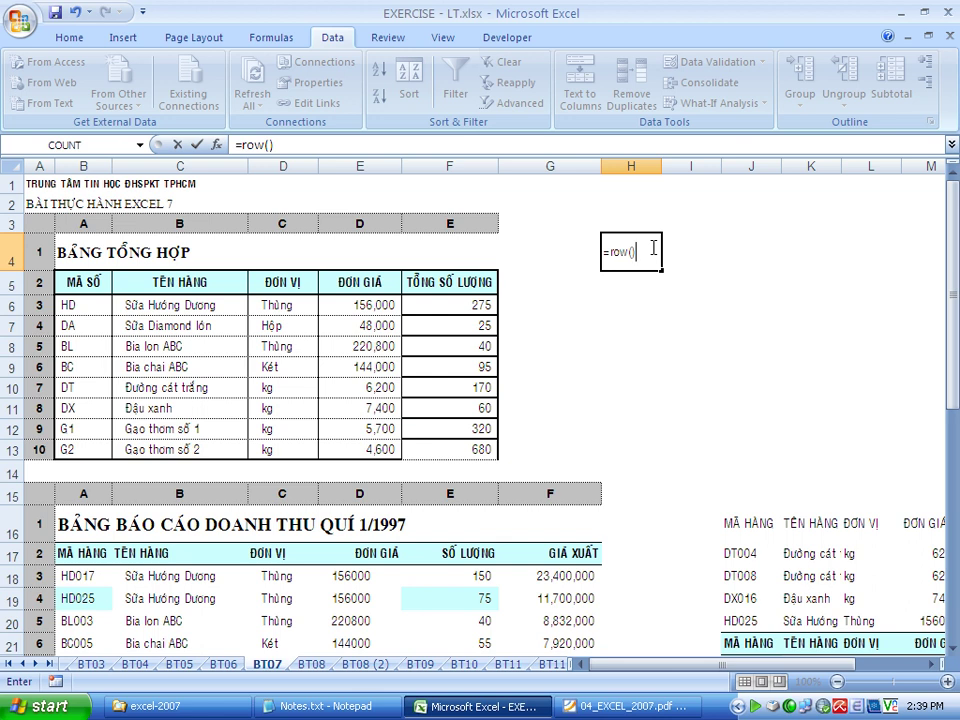
pyautogui.press('Return')
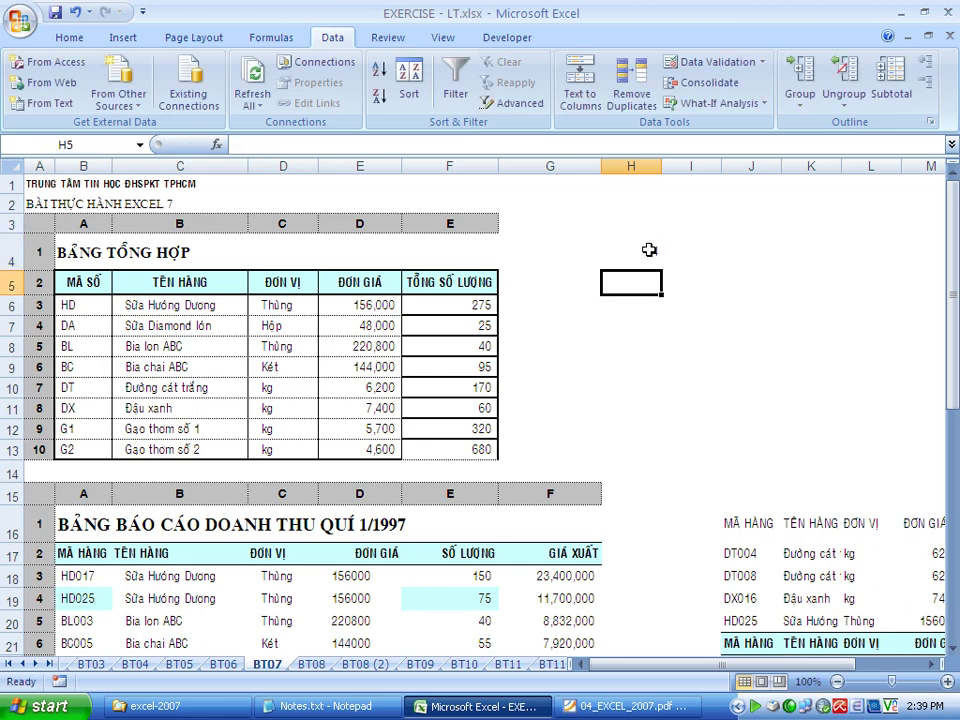
pyautogui.click(620, 248)
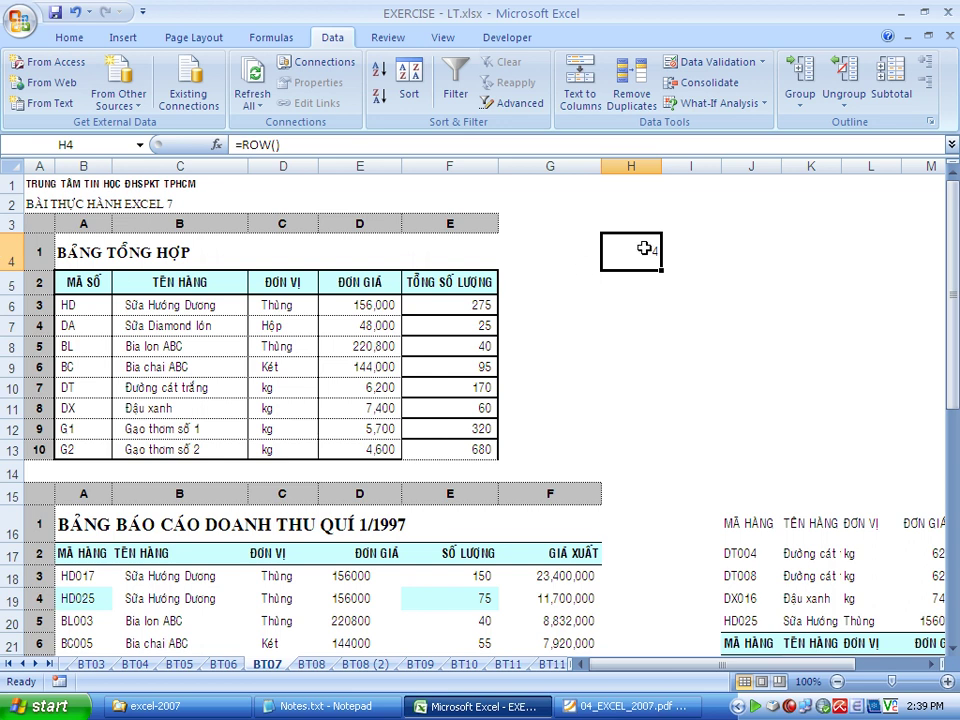
# Add the notes 'chan or le?' in I4 and 'chia cho 2' in J4.
pyautogui.click(679, 263)
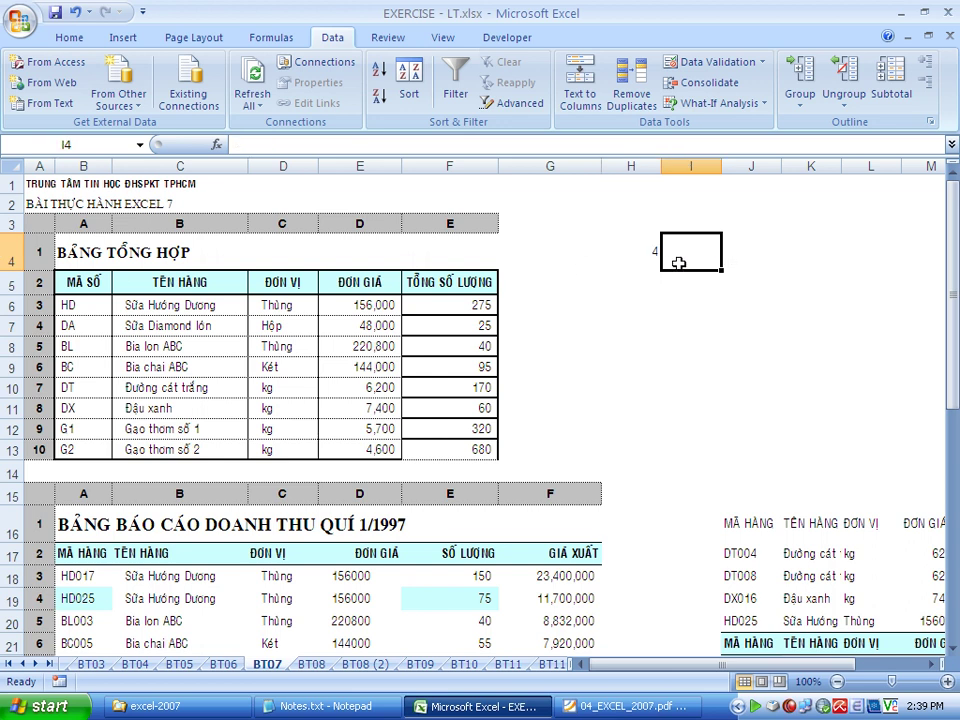
pyautogui.write('chamxit')
pyautogui.press('BackSpace')
pyautogui.press('BackSpace')
pyautogui.press('BackSpace')
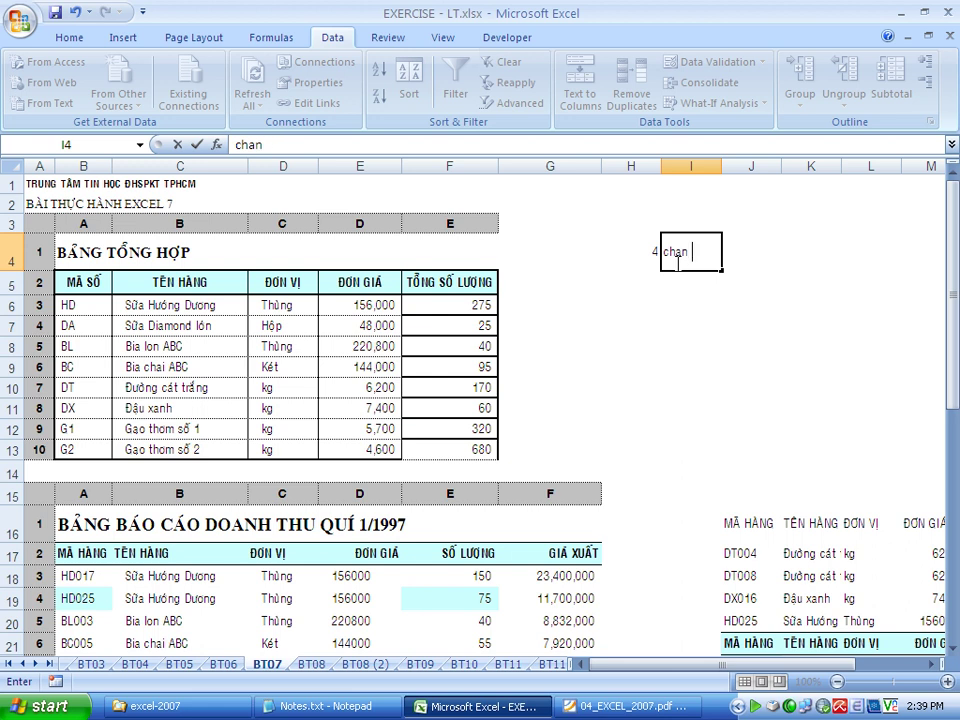
pyautogui.write('or le')
pyautogui.press('Return')
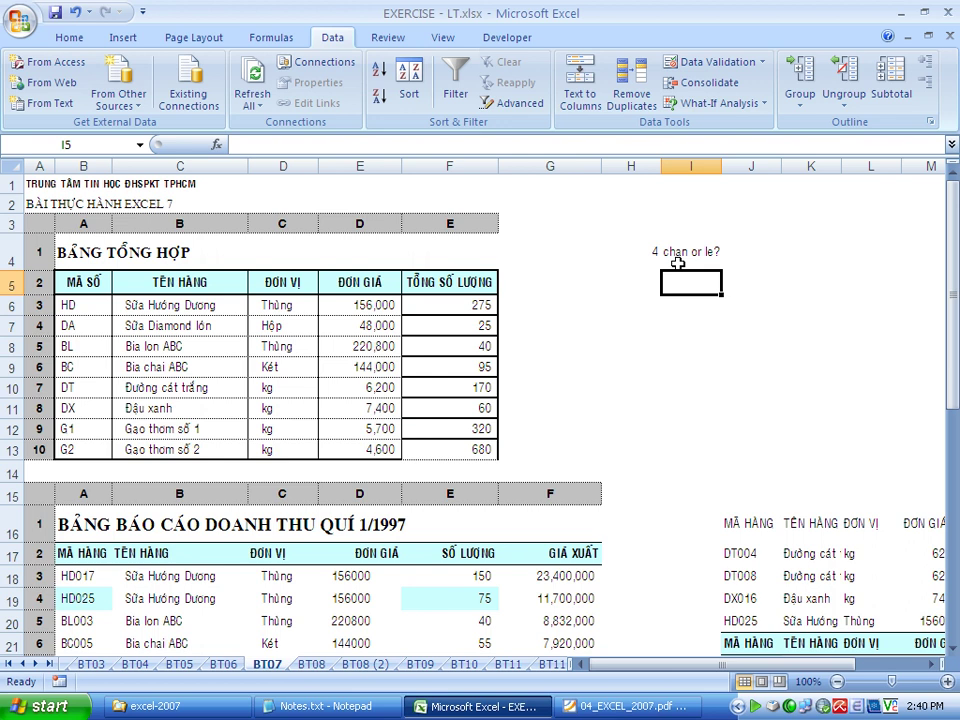
pyautogui.click(678, 258)
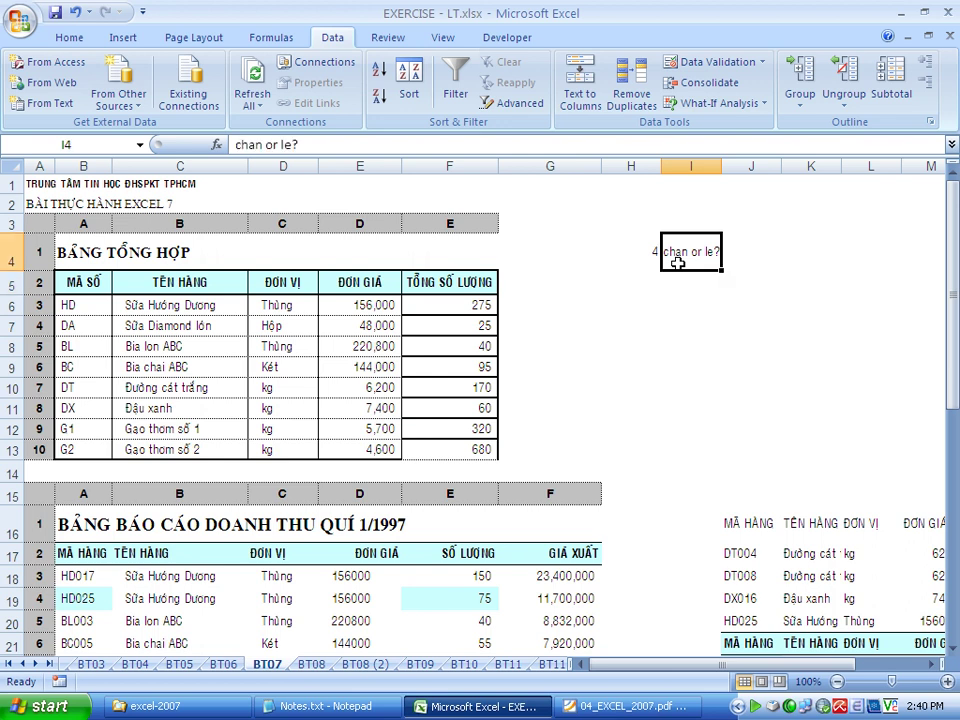
pyautogui.click(754, 254)
pyautogui.write('chia cho 2')
pyautogui.press('Return')
pyautogui.click(754, 254)
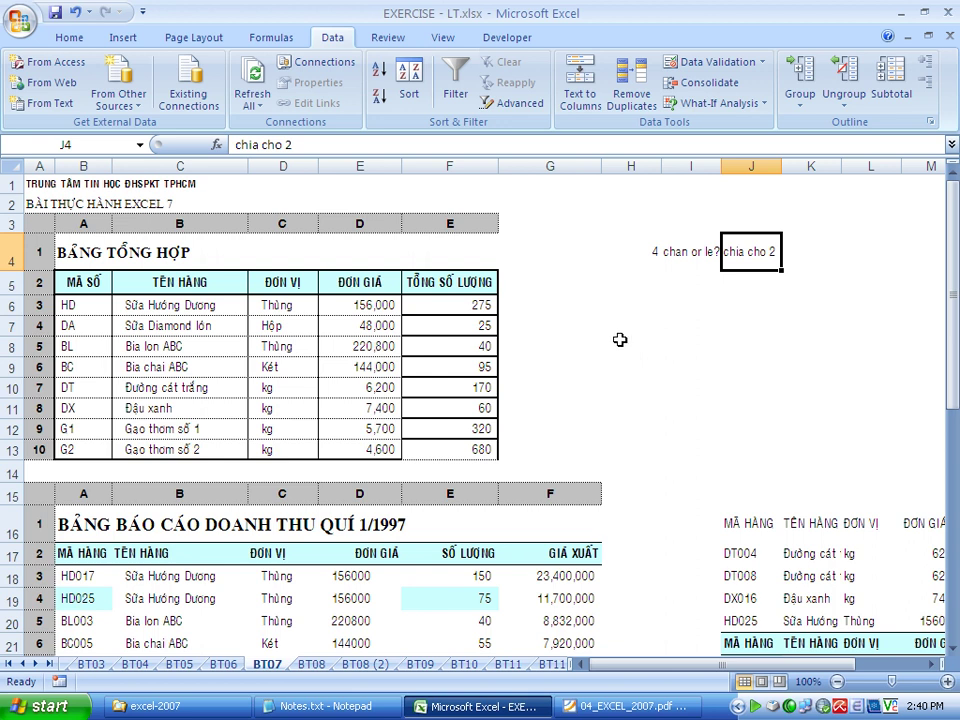
# Select the sales report data rows down to row 31.
pyautogui.scroll(-3, 555, 392)
pyautogui.scroll(-1, 431, 416)
pyautogui.moveTo(560, 603)
pyautogui.mouseDown()
pyautogui.moveTo(65, 325)
pyautogui.moveTo(65, 310)
pyautogui.mouseUp()
# Highlight the conditional formatting requirement line and select the report range B18:G31.
pyautogui.scroll(-7, 593, 605)
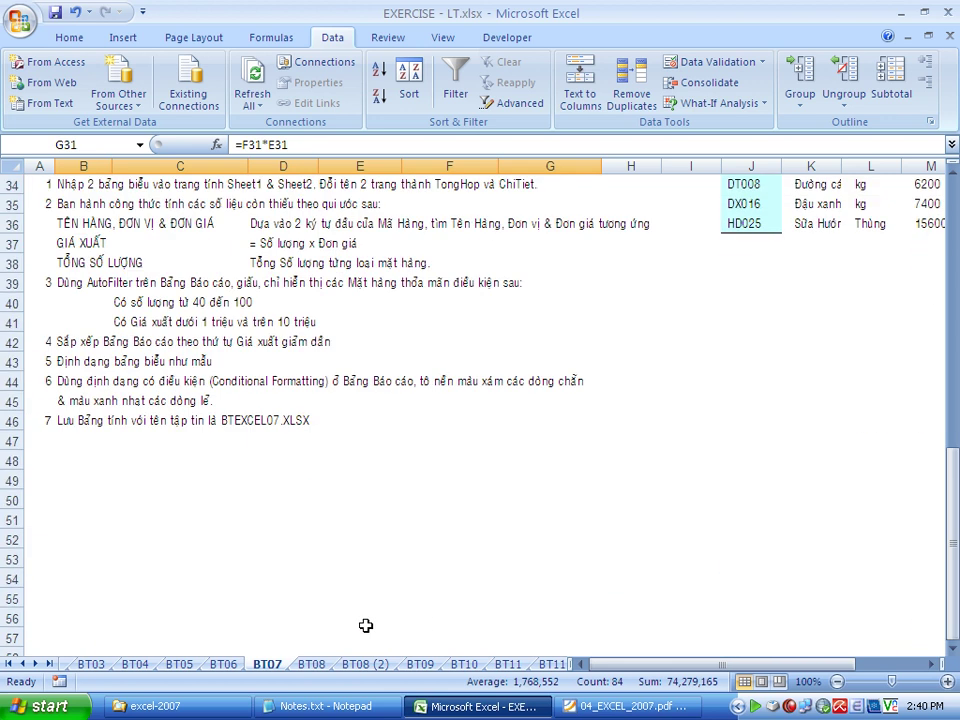
pyautogui.moveTo(94, 381)
pyautogui.mouseDown()
pyautogui.moveTo(555, 383)
pyautogui.moveTo(555, 392)
pyautogui.mouseUp()
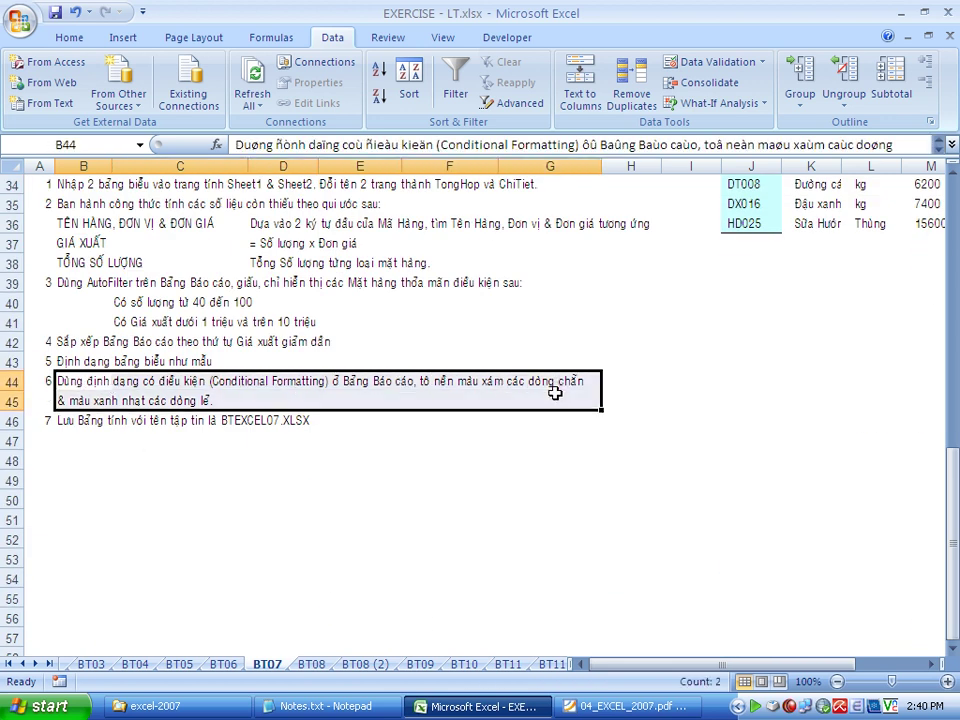
pyautogui.scroll(4, 465, 428)
pyautogui.scroll(4, 471, 431)
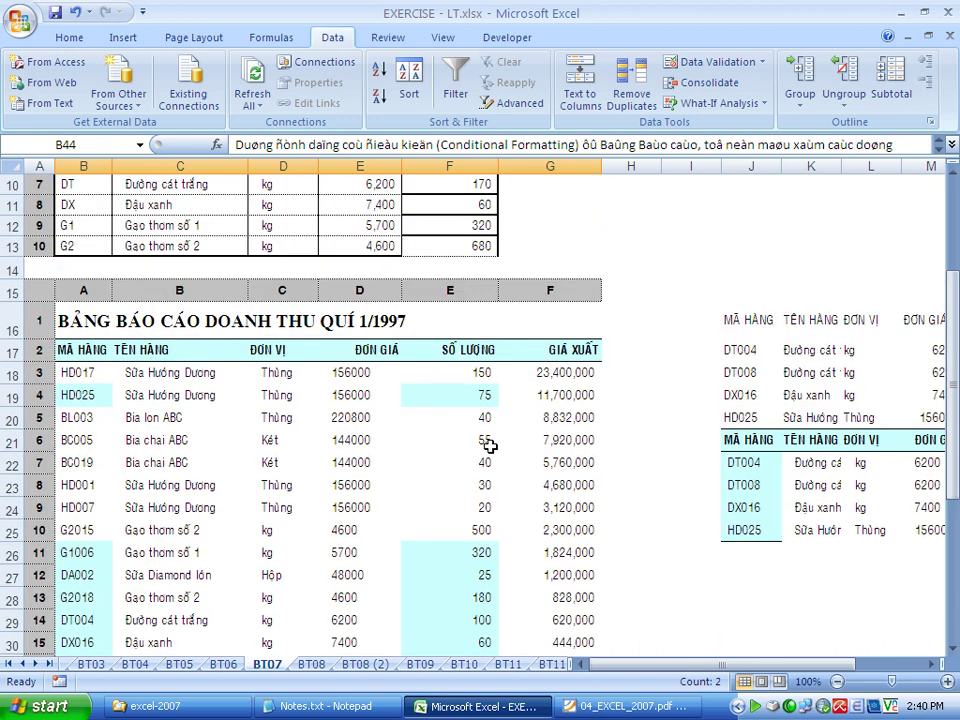
pyautogui.scroll(-3, 465, 420)
pyautogui.moveTo(568, 452)
pyautogui.mouseDown()
pyautogui.moveTo(45, 208)
pyautogui.moveTo(26, 165)
pyautogui.moveTo(58, 221)
pyautogui.moveTo(72, 279)
pyautogui.mouseUp()
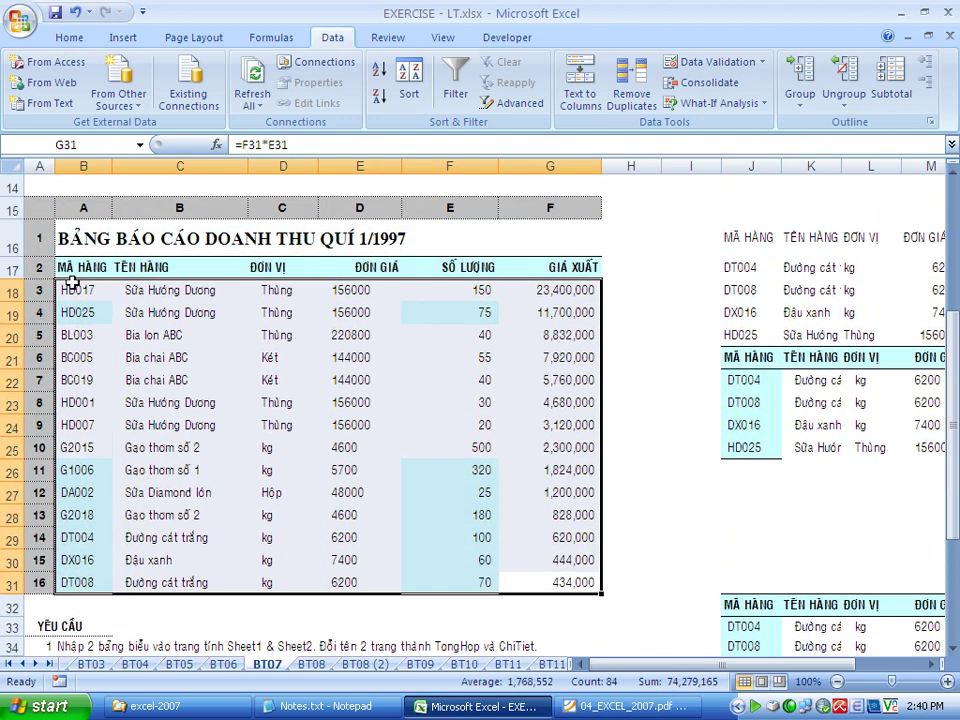
# Start a new formula-based conditional formatting rule with =MOD(ROW(),2)=0.
pyautogui.click(82, 43)
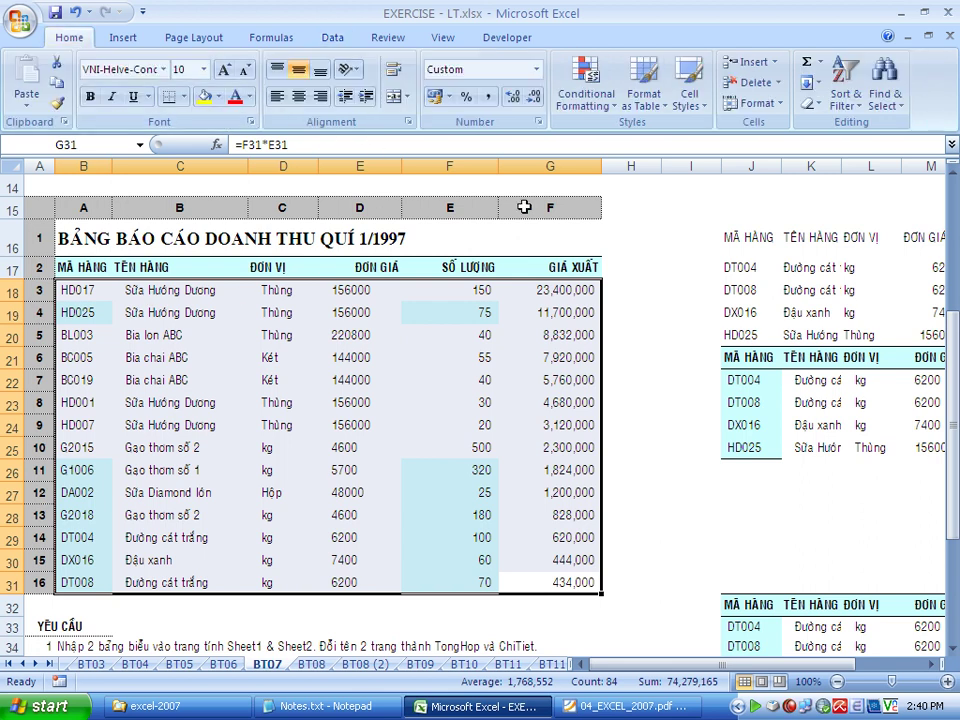
pyautogui.click(586, 88)
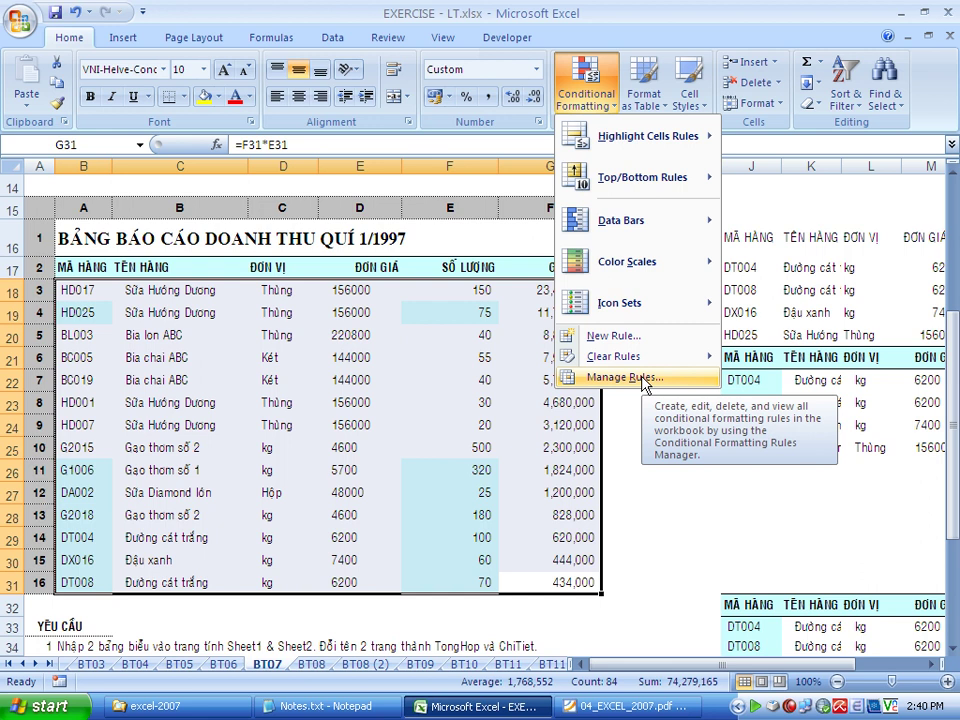
pyautogui.click(624, 377)
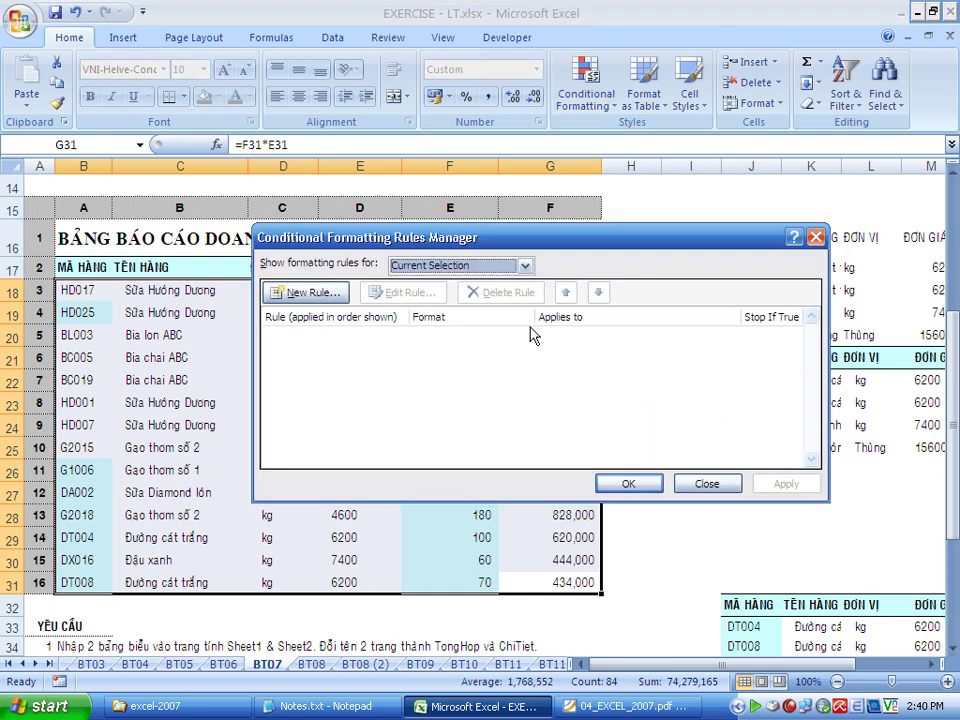
pyautogui.click(308, 292)
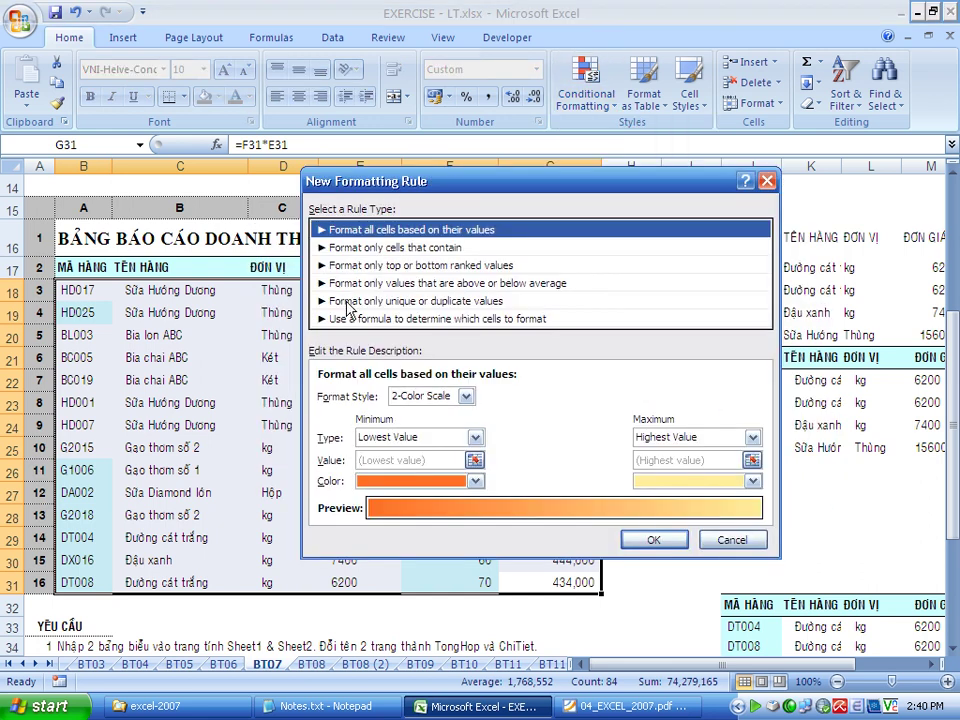
pyautogui.click(354, 319)
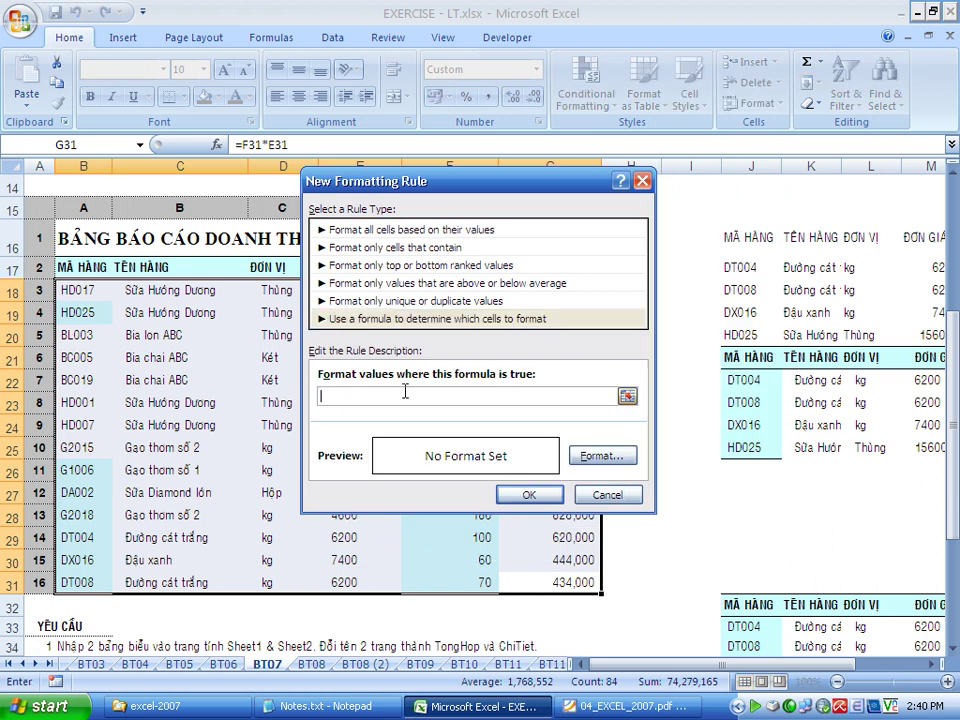
pyautogui.moveTo(463, 158); pyautogui.dragTo(520, 143)
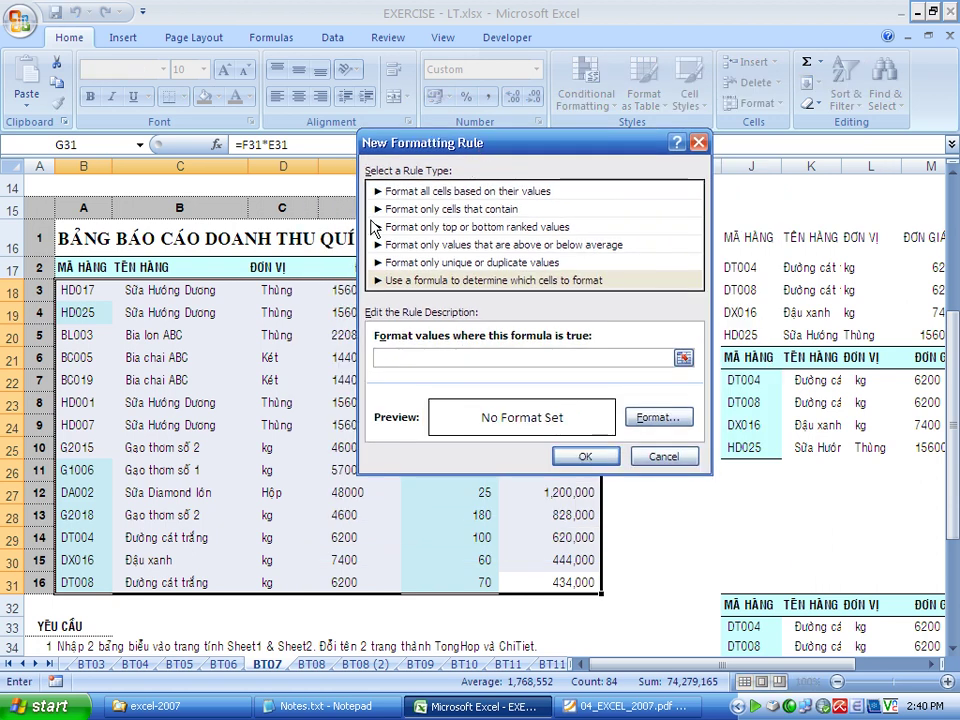
pyautogui.write('=row(')
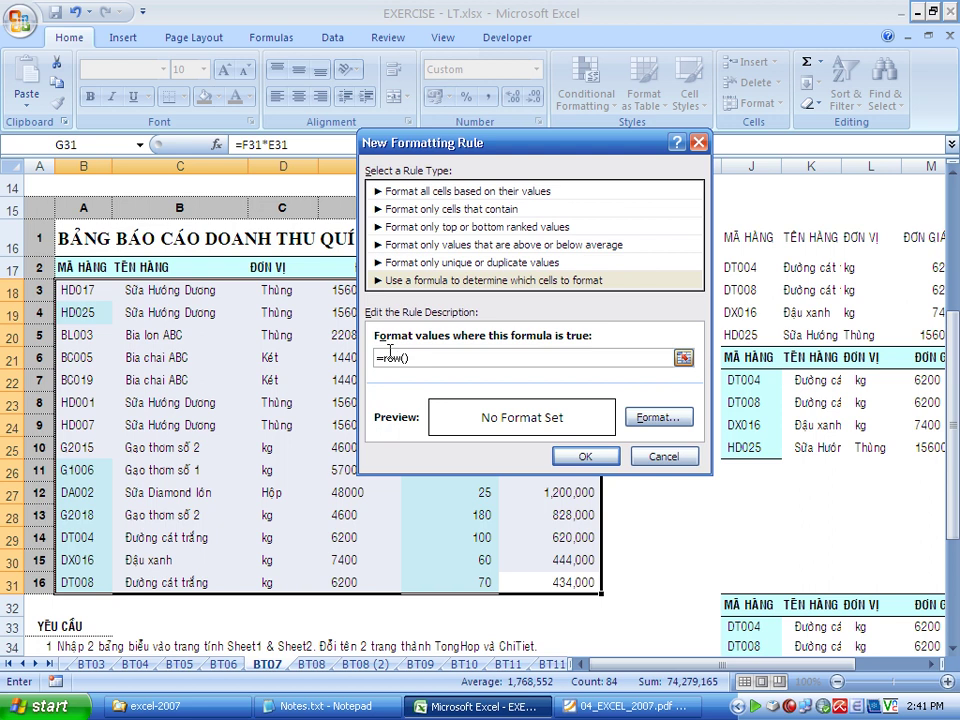
pyautogui.write('mod(row(')
# Give the even-row rule a light purple fill and save it.
pyautogui.click(658, 421)
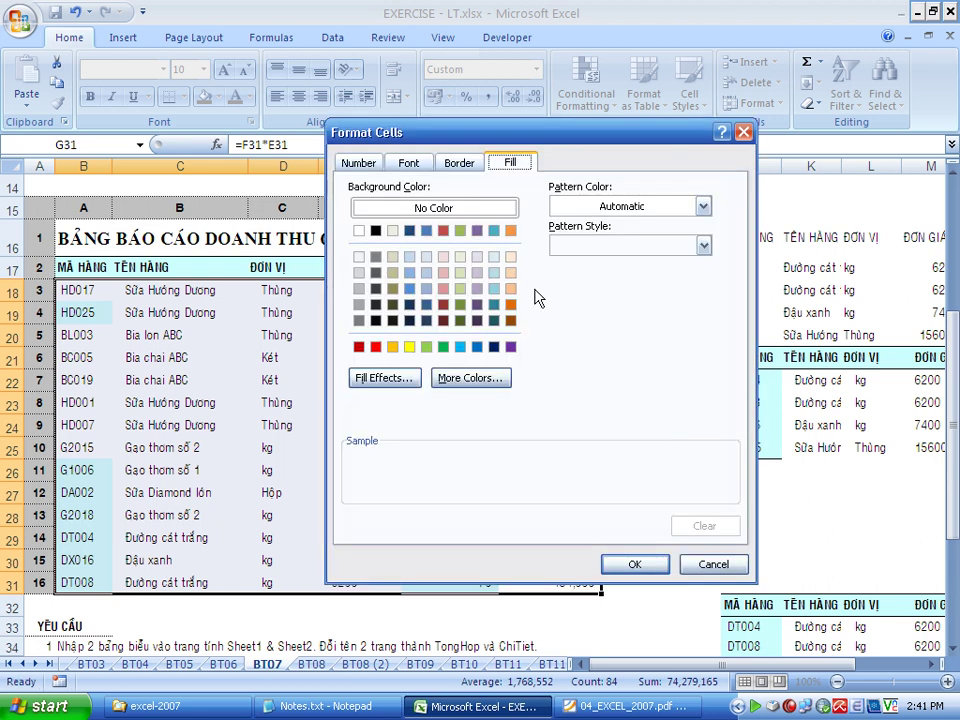
pyautogui.click(478, 274)
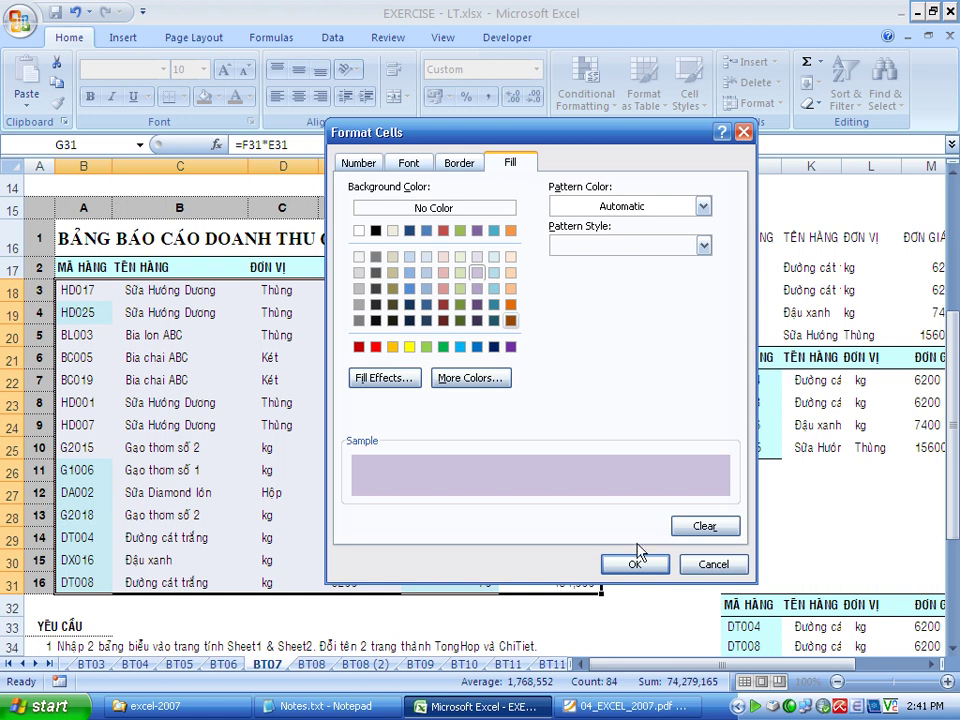
pyautogui.click(634, 564)
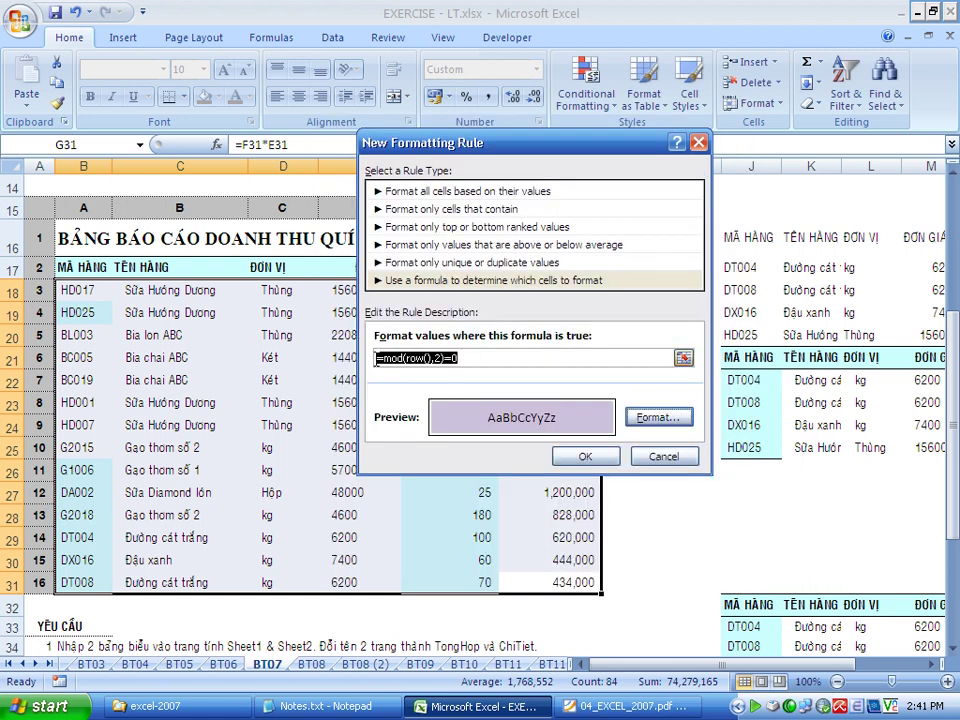
pyautogui.click(584, 456)
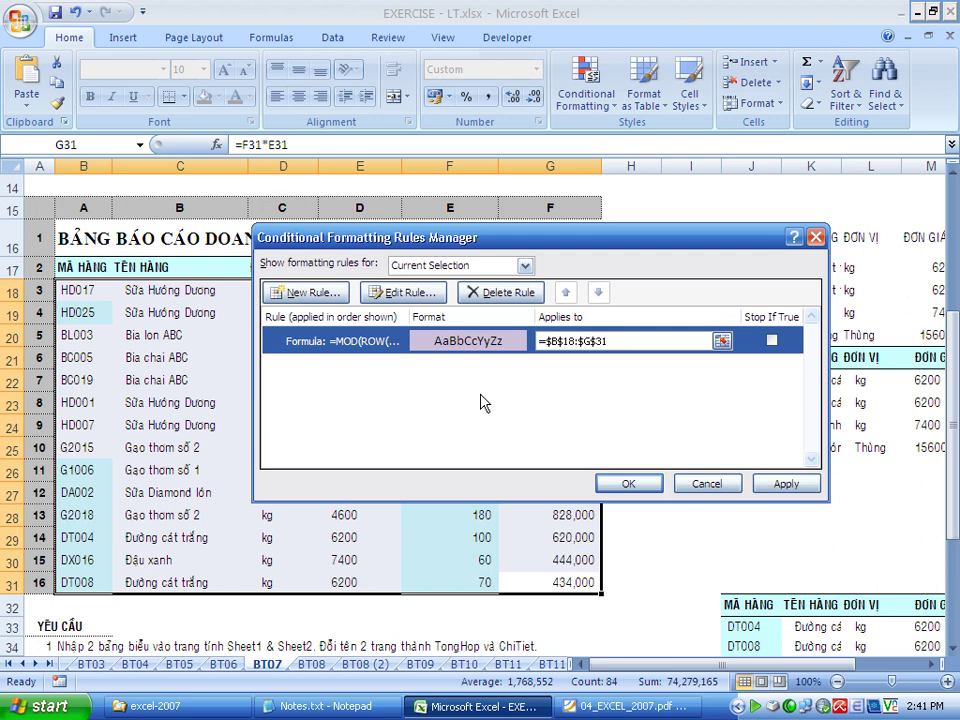
# Start a second formula-based rule for the odd rows, =MOD(ROW(),2)<>0.
pyautogui.click(322, 292)
pyautogui.click(400, 318)
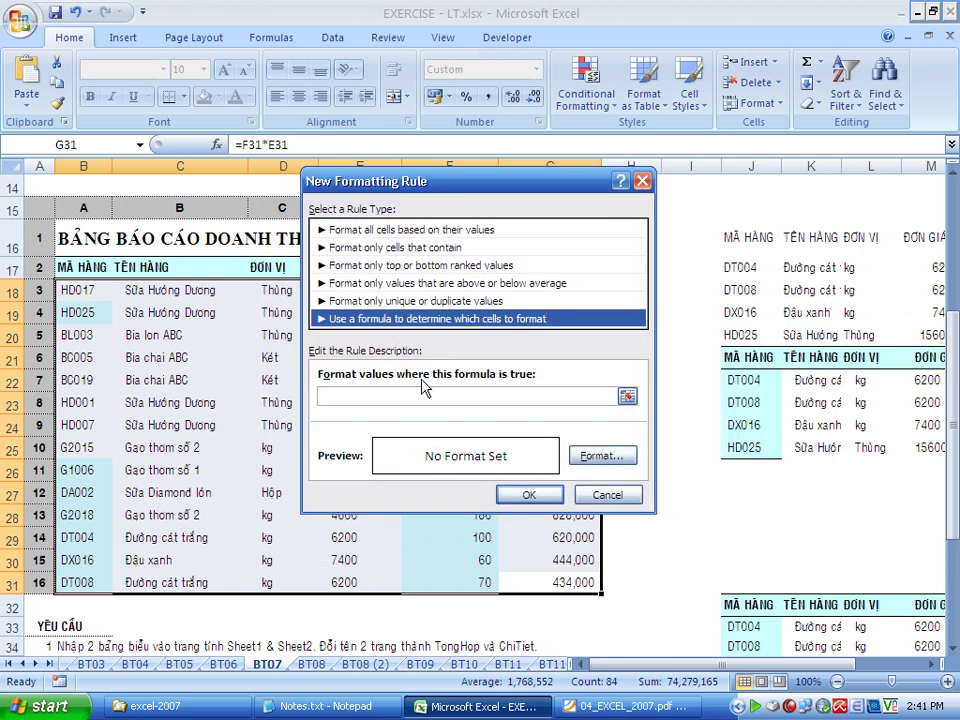
pyautogui.click(422, 396)
pyautogui.write('=mod(row(),2)=0')
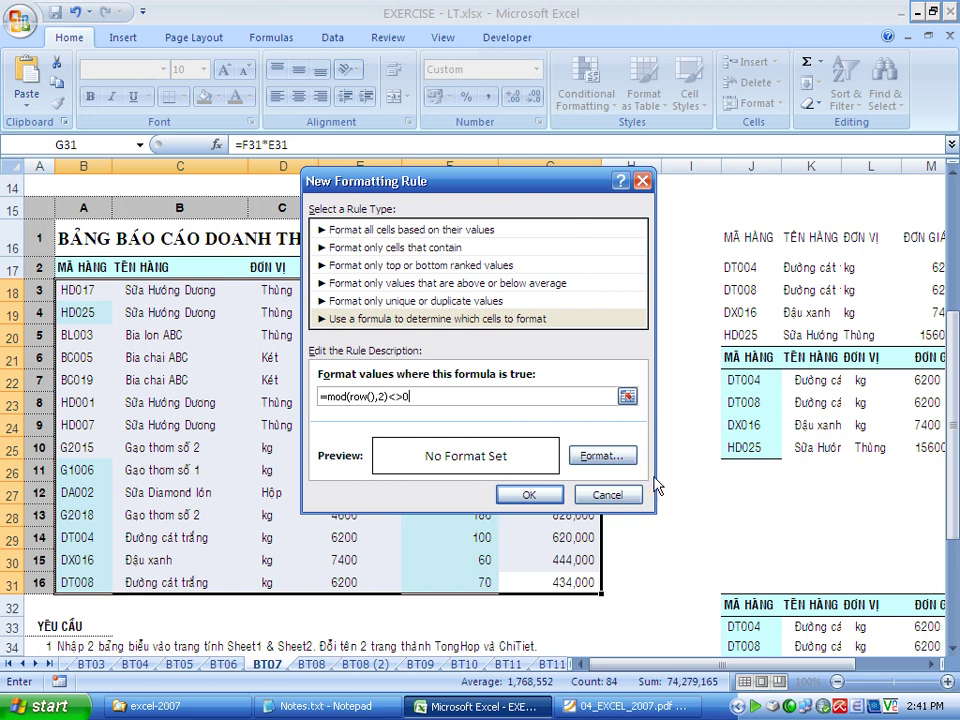
# Give the odd-row rule a light blue fill and save it.
pyautogui.click(618, 455)
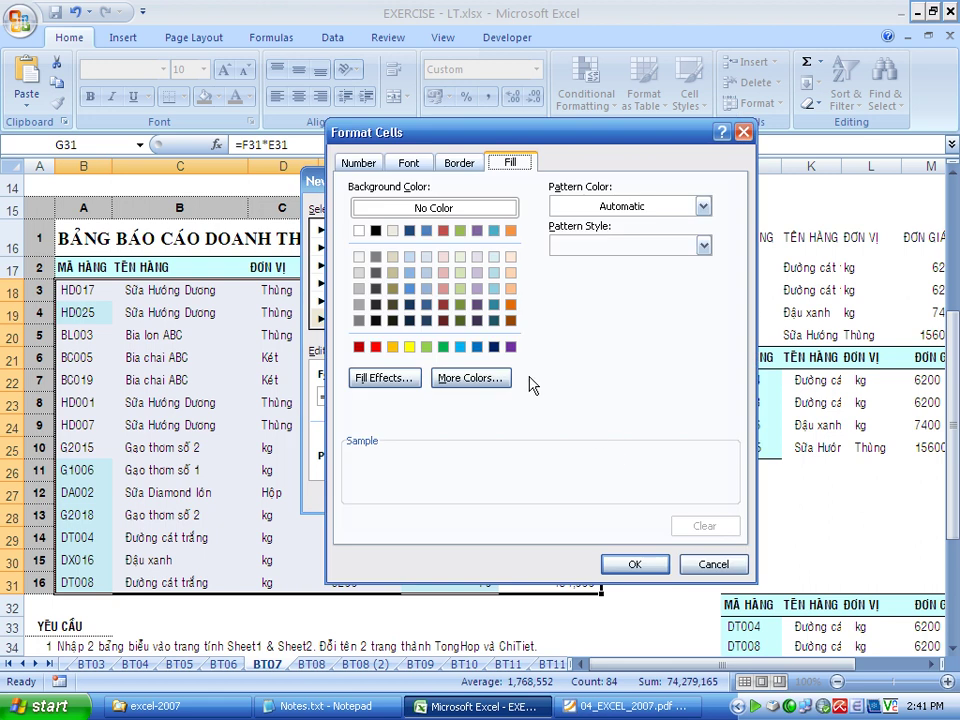
pyautogui.click(490, 297)
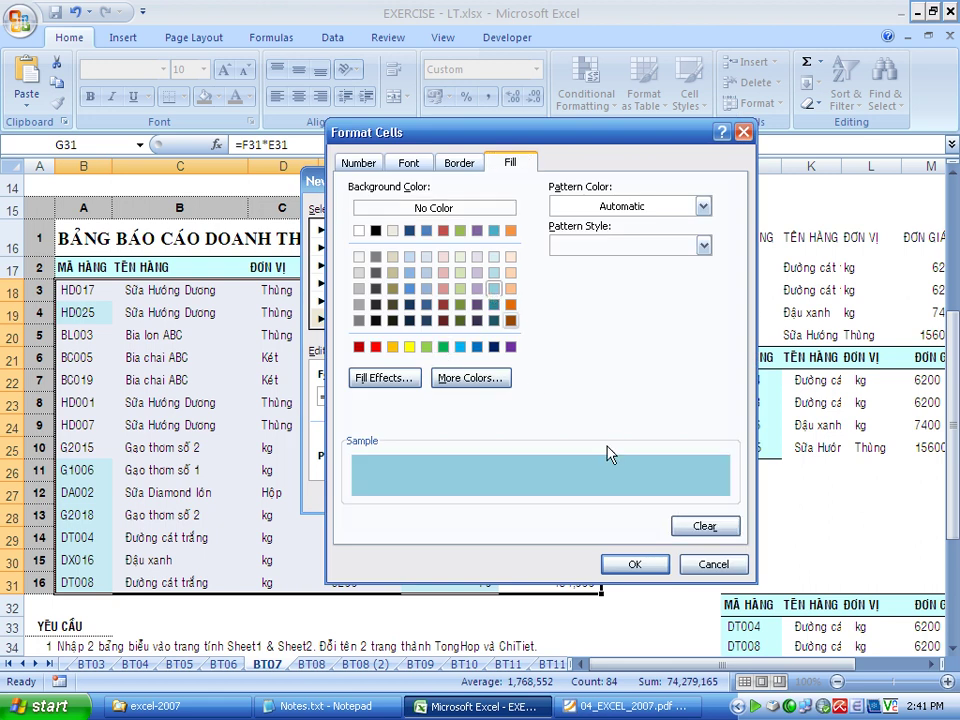
pyautogui.click(641, 566)
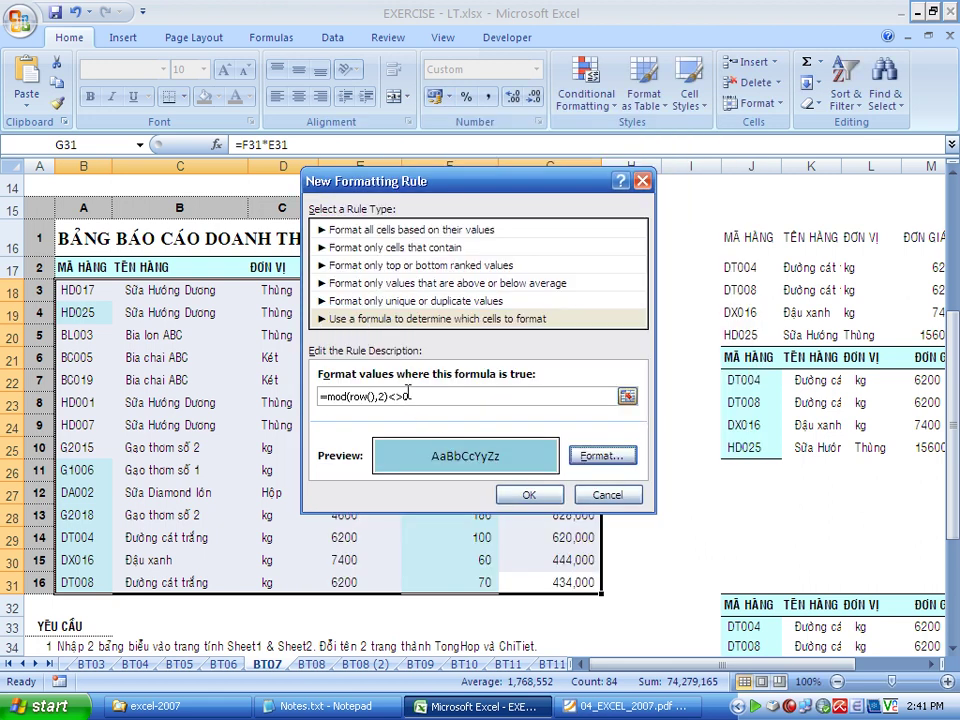
pyautogui.click(529, 494)
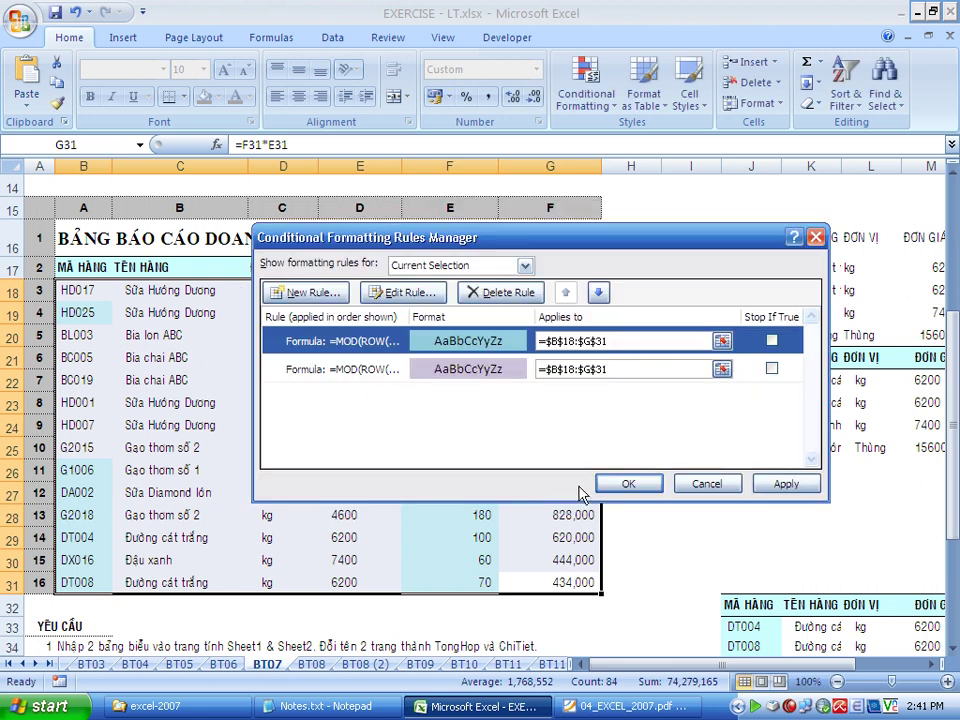
pyautogui.click(478, 371)
# Apply both rules and scroll down past the alternating purple and blue rows to the requirements.
pyautogui.click(624, 485)
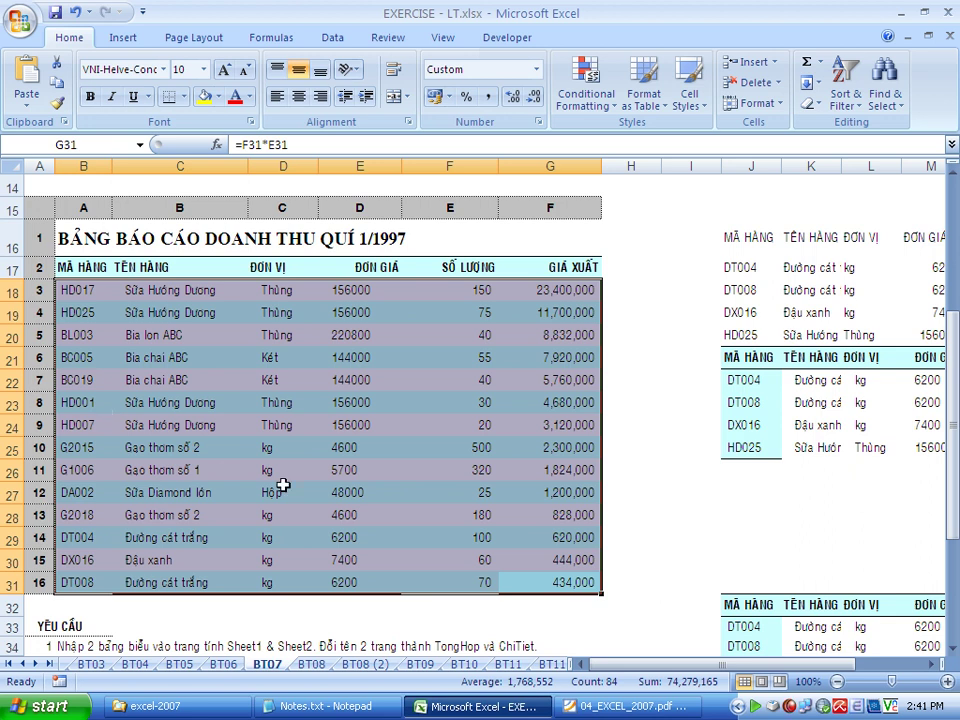
pyautogui.scroll(-4, 506, 515)
pyautogui.scroll(-2, 506, 515)
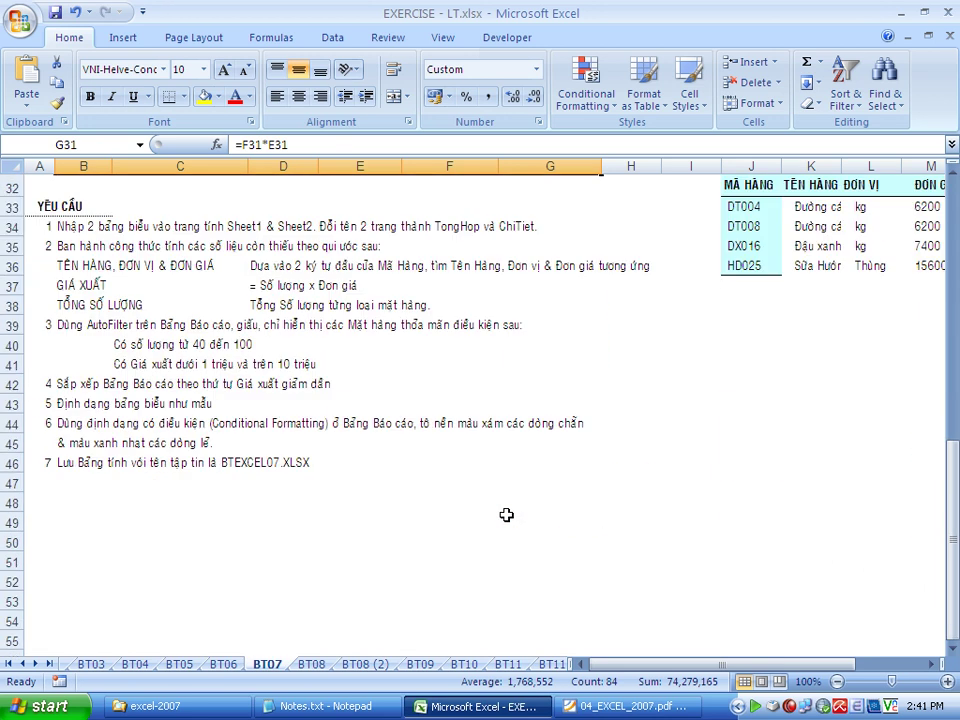